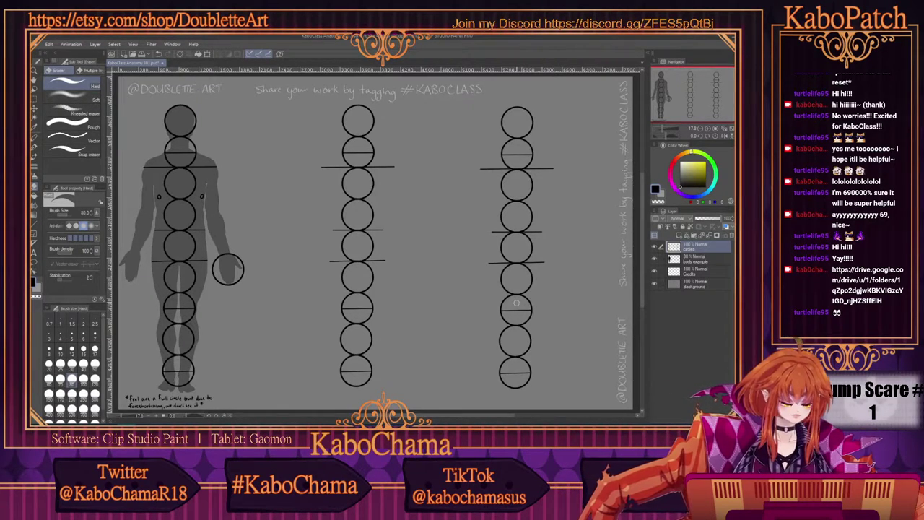
Step: Add a new raster layer above the circles layer and choose the Chalk pastel brush
left_click(680, 237)
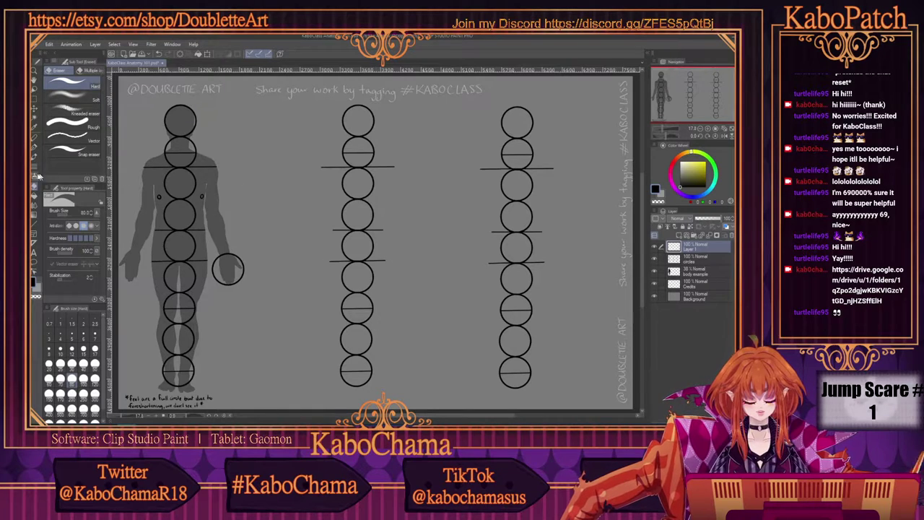
left_click(33, 137)
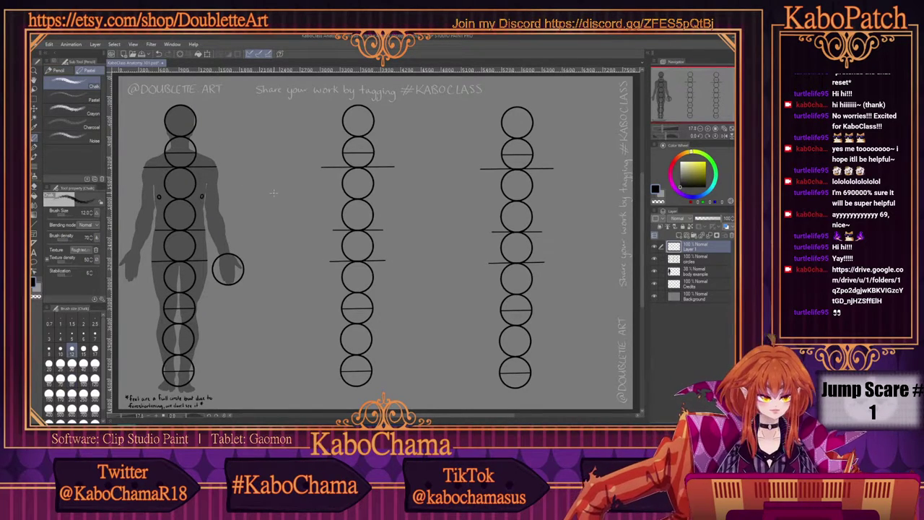
Step: Try sketching a head with a pointed chin and facial guidelines beside the figure's head, and undo the sketch
mouse_move(242, 122)
left_mouse_down()
mouse_move(269, 120)
mouse_move(247, 96)
left_mouse_up()
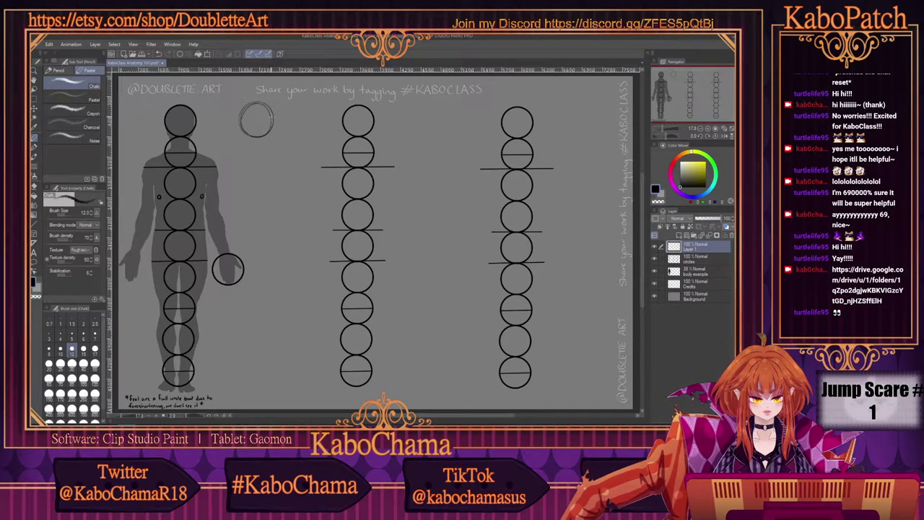
mouse_move(271, 127)
left_mouse_down()
mouse_move(255, 148)
mouse_move(243, 130)
mouse_move(253, 146)
left_mouse_up()
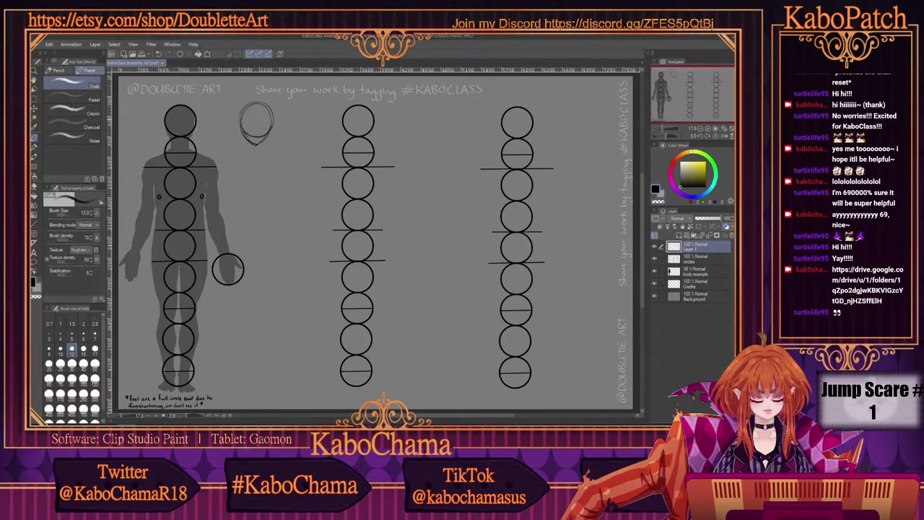
mouse_move(259, 102)
left_mouse_down()
mouse_move(260, 143)
mouse_move(269, 126)
left_mouse_up()
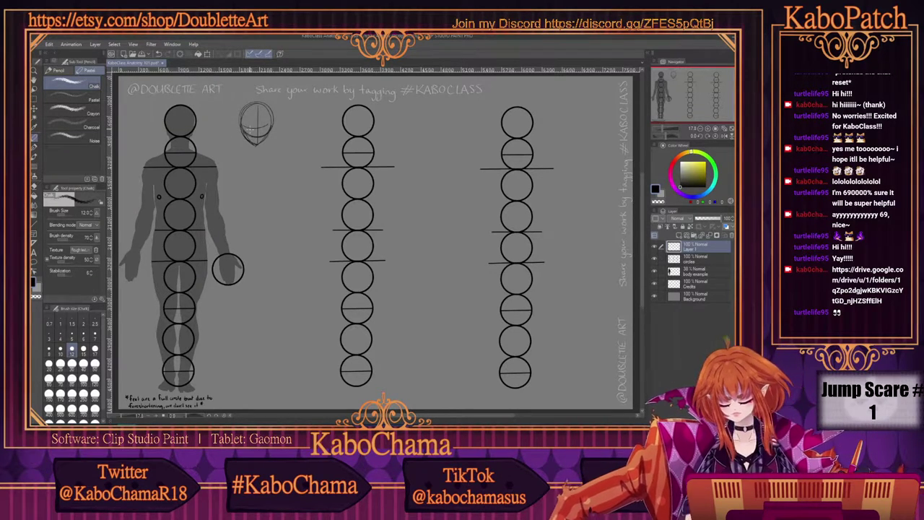
key("ctrl+z")
key("ctrl+z")
key("ctrl+z")
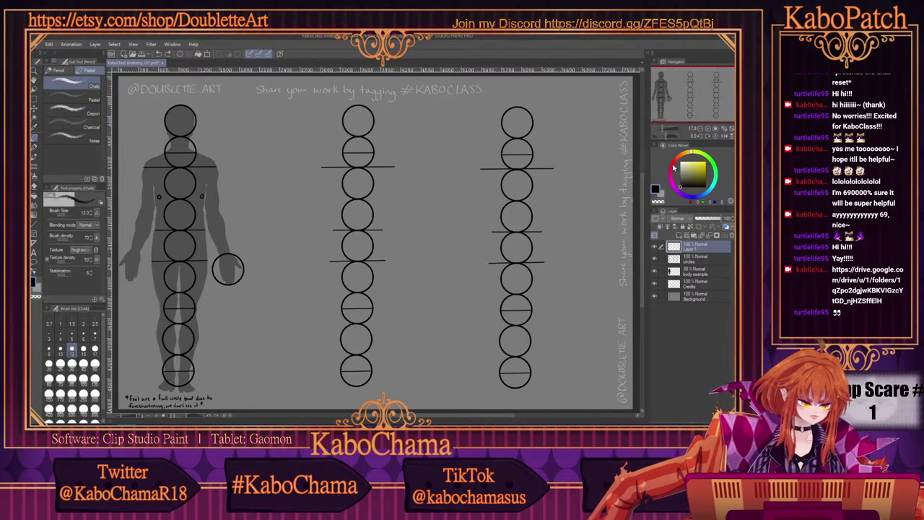
Step: Set the drawing colour to dark red and increase the chalk brush size to 20
left_click(674, 166)
left_click(708, 172)
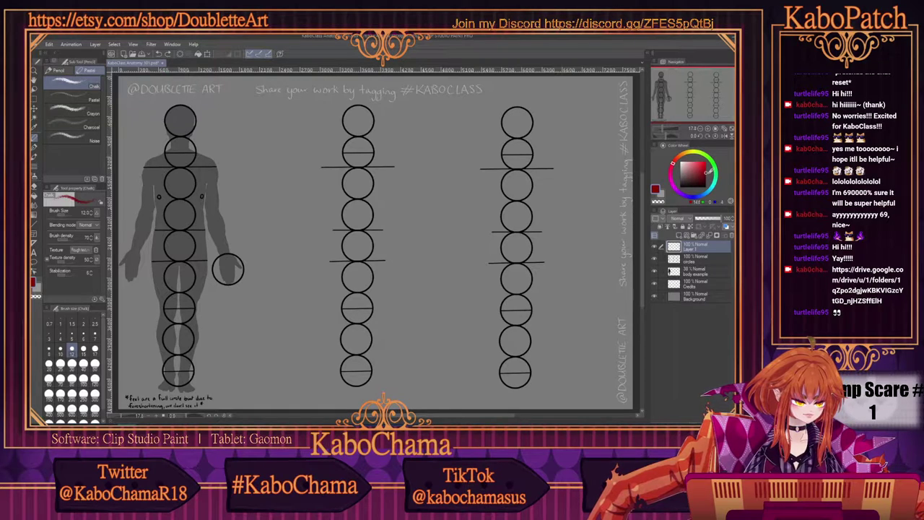
left_click(709, 174)
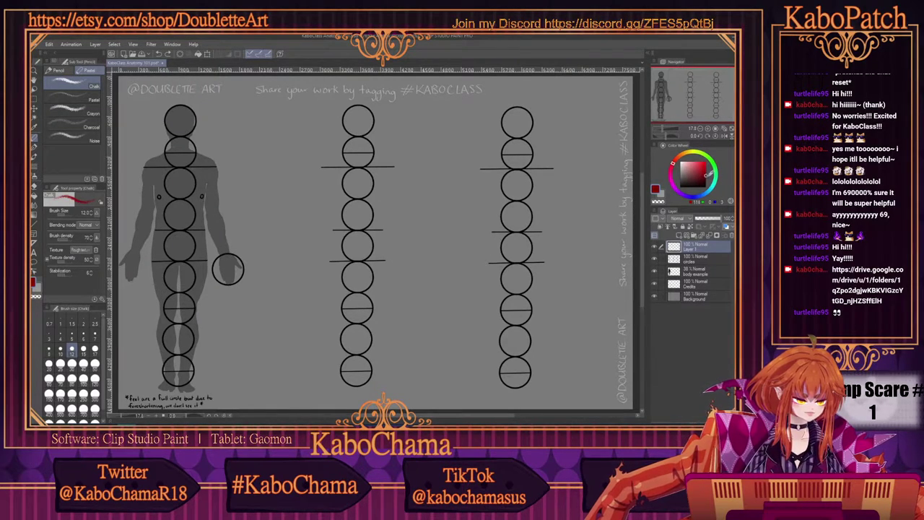
left_click(707, 172)
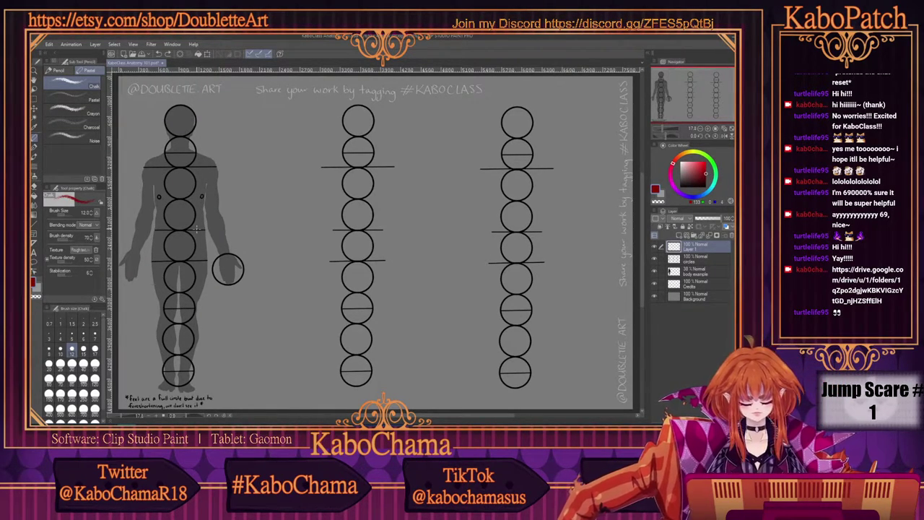
key("bracketright")
key("bracketright")
key("bracketright")
key("bracketright")
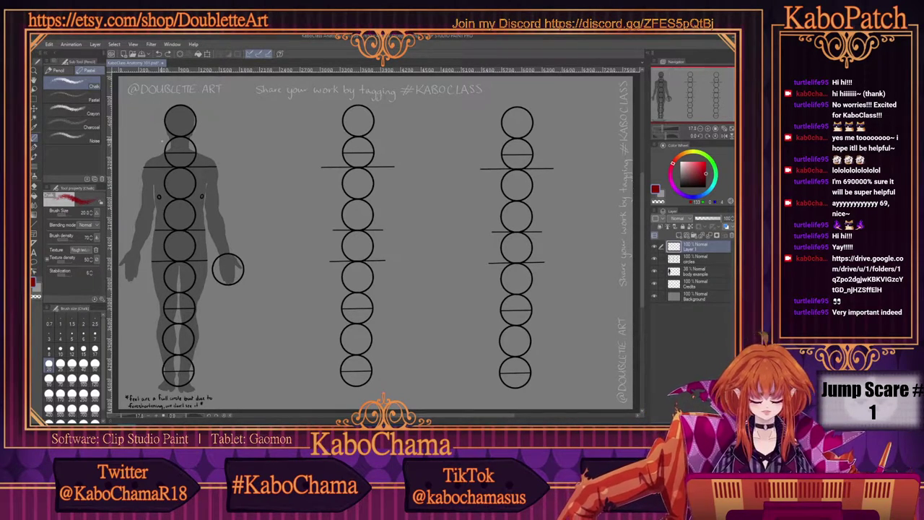
Step: Try red contour marks beside the chest and a rib-cage arch across the torso, and remove them
mouse_move(208, 179)
left_mouse_down()
mouse_move(218, 203)
mouse_move(205, 208)
mouse_move(219, 201)
mouse_move(195, 210)
left_mouse_up()
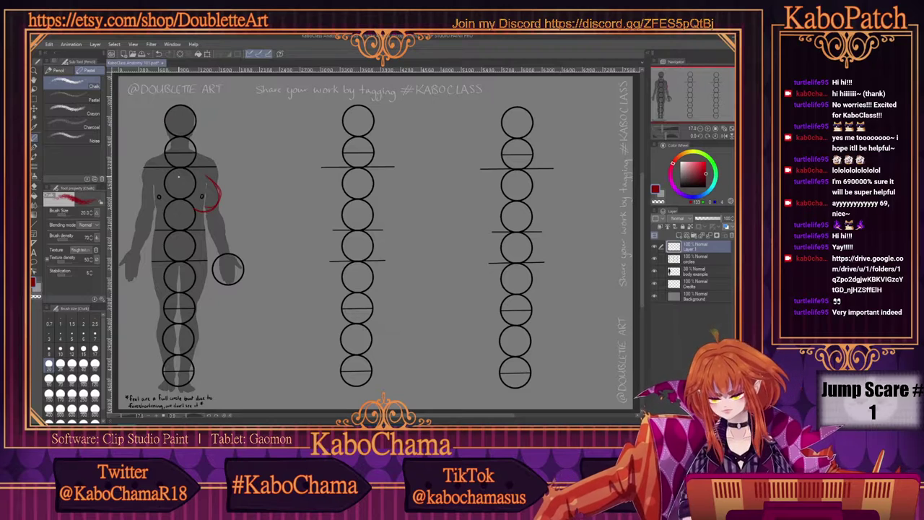
key("ctrl+z")
key("ctrl+z")
key("ctrl+z")
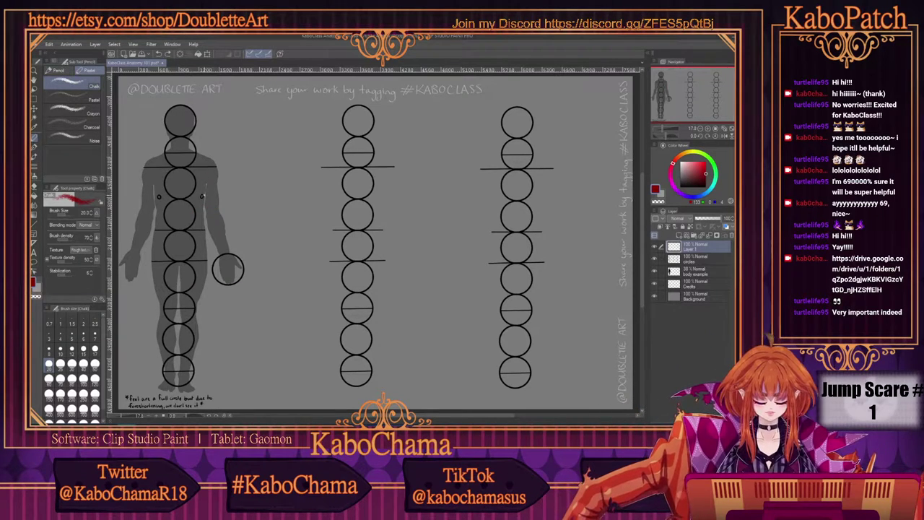
left_click_drag(203, 189, 206, 203)
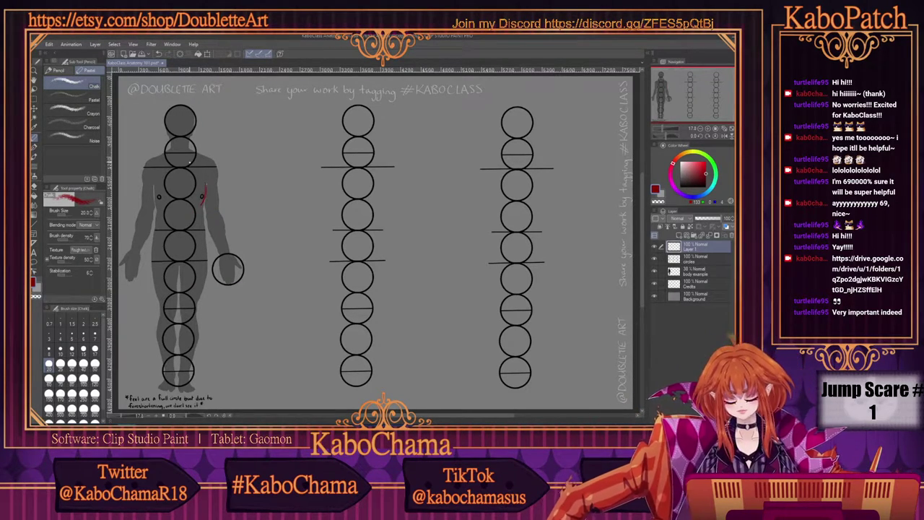
key("ctrl+z")
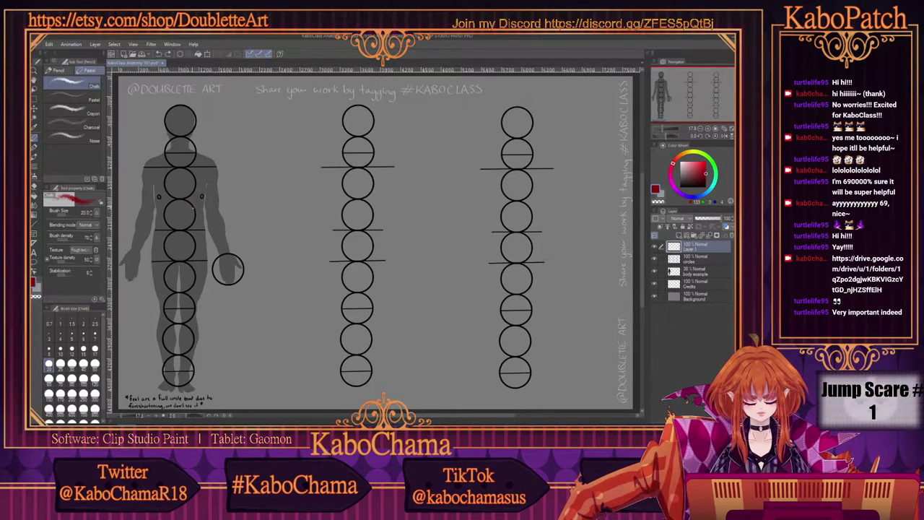
mouse_move(161, 219)
left_mouse_down()
mouse_move(177, 202)
mouse_move(192, 219)
left_mouse_up()
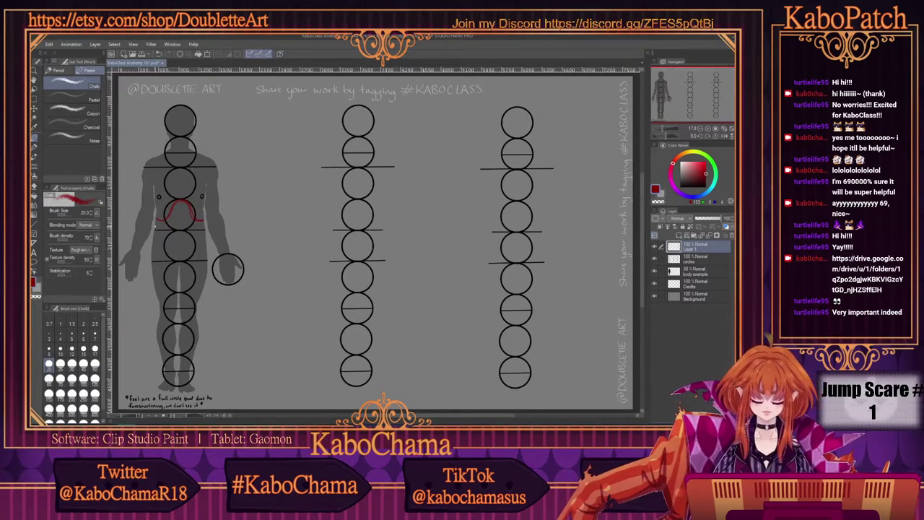
key("Delete")
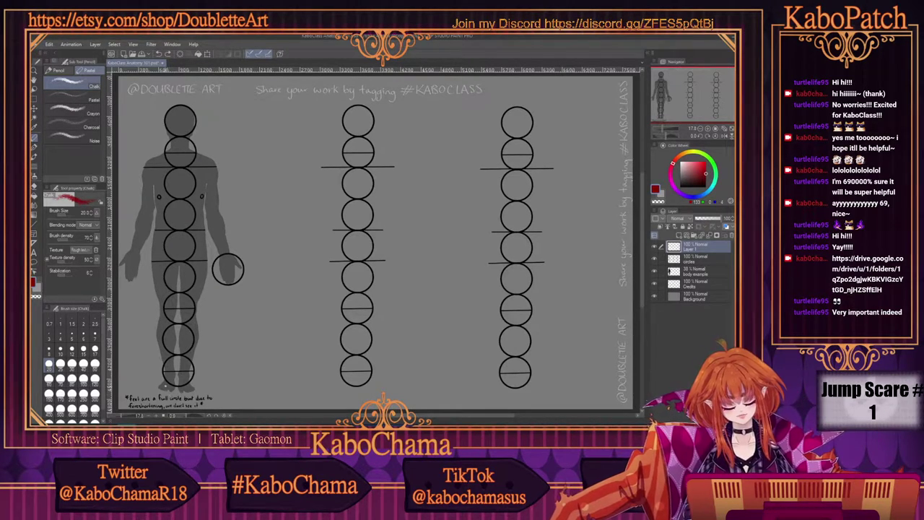
Step: Draw a red box-shaped foot with an ankle block beside the figure's feet, above the foreshortening note
scroll(138, 417, "up", 1)
scroll(131, 402, "up", 7)
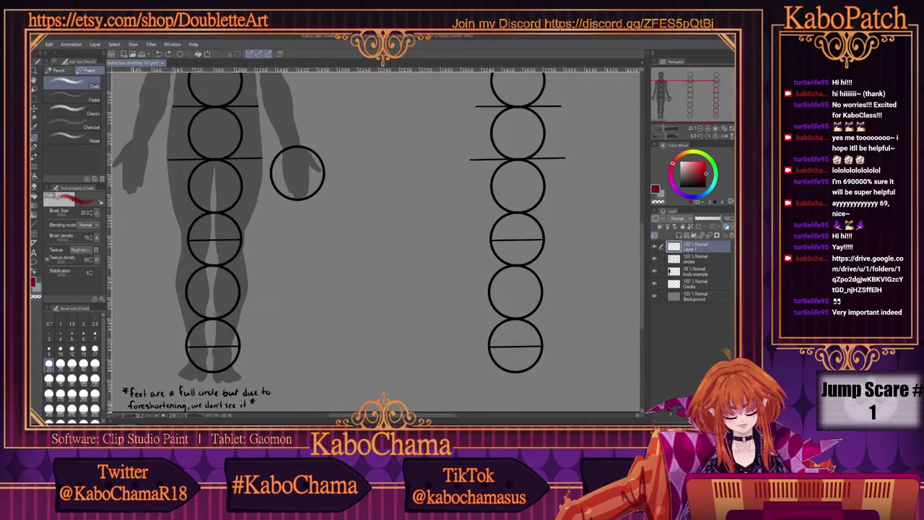
left_click_drag(641, 334, 641, 346)
left_click_drag(328, 413, 324, 413)
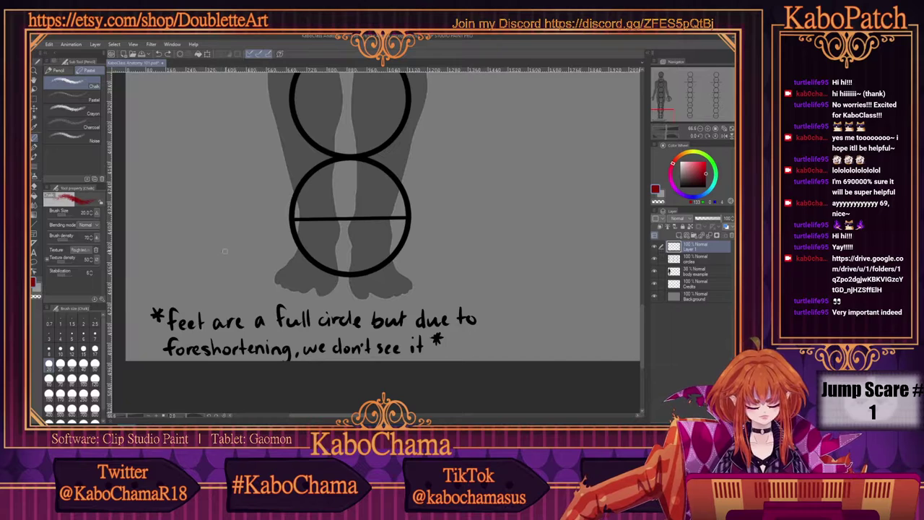
mouse_move(249, 244)
left_mouse_down()
mouse_move(208, 243)
mouse_move(208, 257)
mouse_move(172, 263)
mouse_move(216, 275)
mouse_move(221, 293)
mouse_move(235, 274)
mouse_move(269, 265)
mouse_move(267, 286)
mouse_move(222, 296)
mouse_move(175, 268)
left_mouse_up()
mouse_move(256, 260)
left_mouse_down()
mouse_move(270, 266)
mouse_move(244, 254)
mouse_move(249, 264)
left_mouse_up()
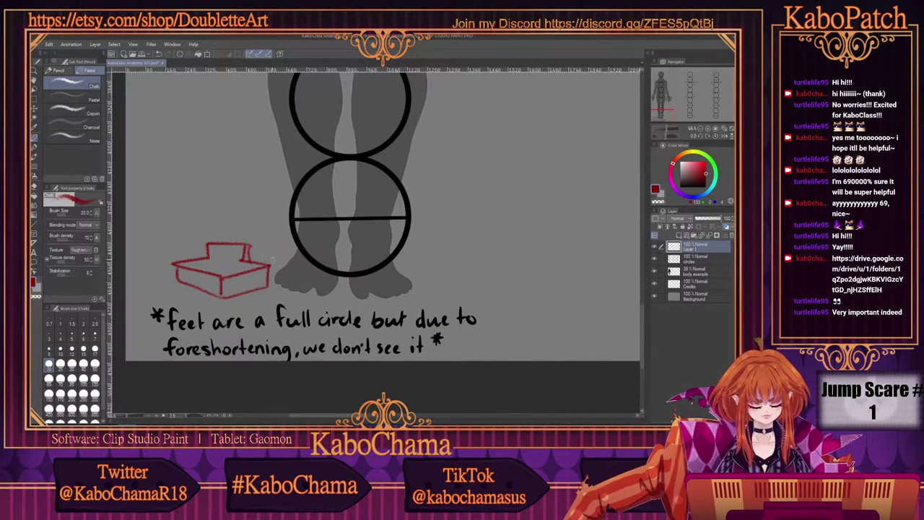
Step: Draw a red lower leg with a downward-pointing foot above the box-shaped foot, with a downward arrow beside it
mouse_move(195, 111)
left_mouse_down()
mouse_move(190, 133)
mouse_move(232, 155)
mouse_move(234, 185)
mouse_move(215, 228)
mouse_move(188, 214)
mouse_move(192, 127)
left_mouse_up()
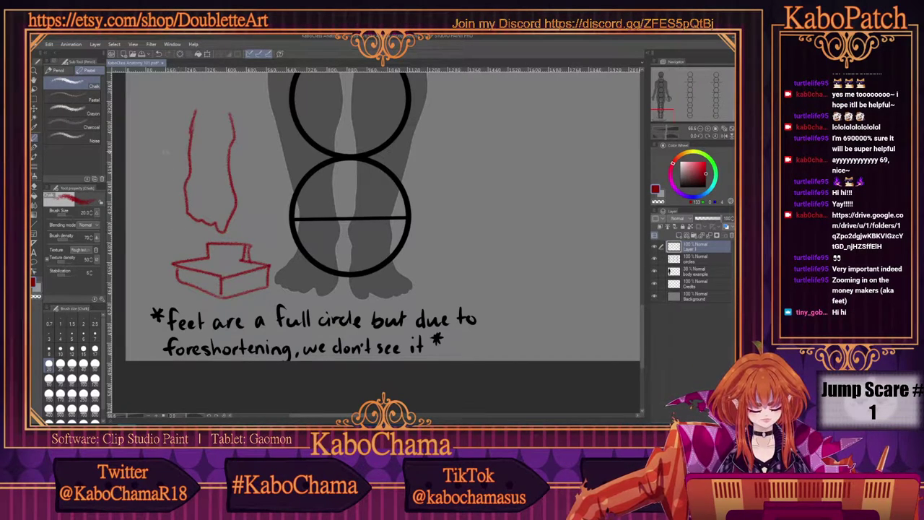
mouse_move(148, 121)
left_mouse_down()
mouse_move(162, 146)
mouse_move(178, 148)
mouse_move(157, 183)
mouse_move(132, 151)
mouse_move(145, 147)
mouse_move(147, 120)
left_mouse_up()
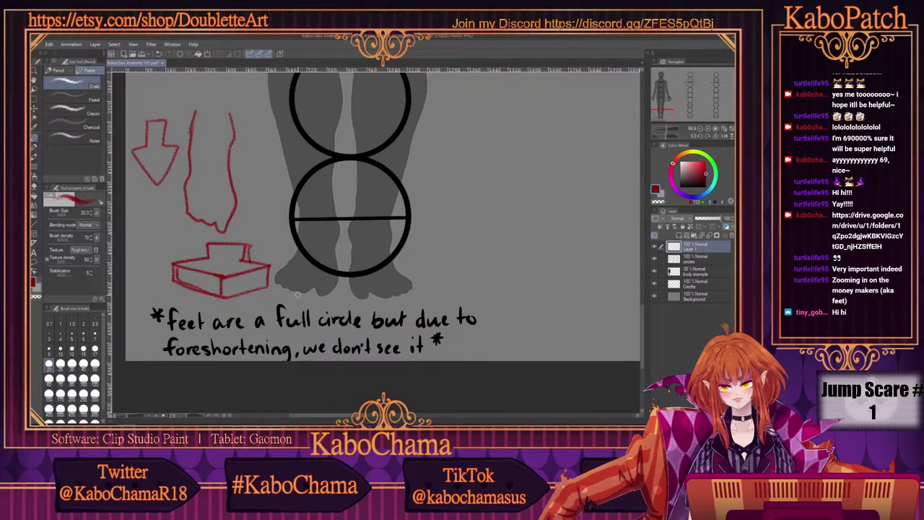
Step: Try a red spread-fingered hand and a lengthwise line inside the circle around the figure's hand, undoing both
scroll(275, 260, "down", 5)
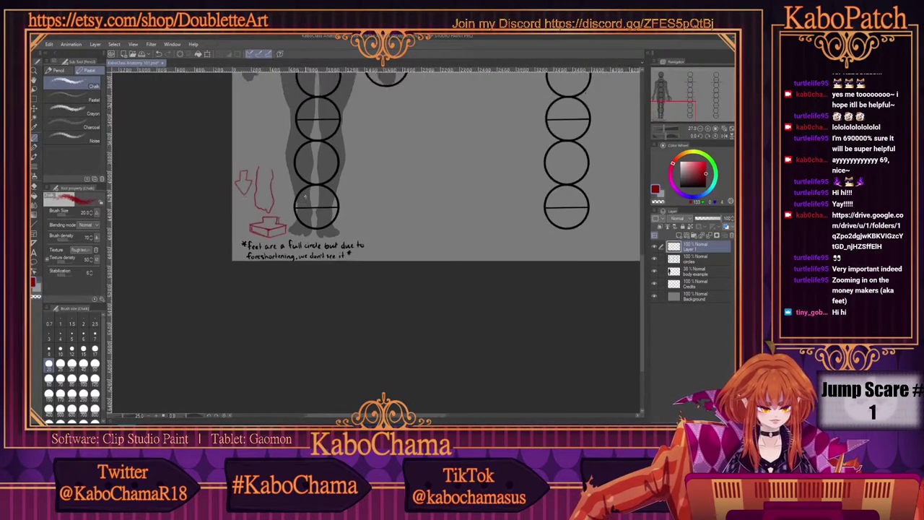
left_click_drag(335, 416, 350, 415)
left_click_drag(642, 308, 642, 251)
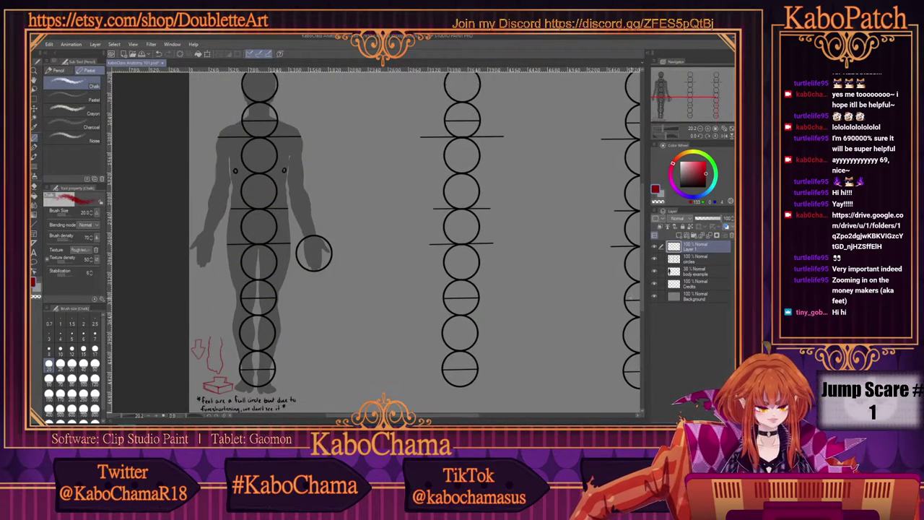
scroll(303, 249, "up", 3)
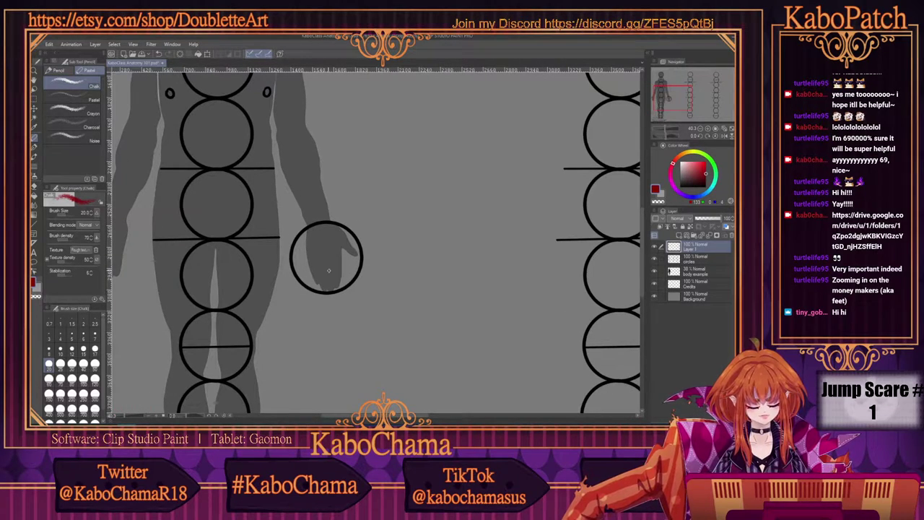
mouse_move(352, 249)
left_mouse_down()
mouse_move(352, 277)
mouse_move(337, 260)
mouse_move(332, 292)
left_mouse_up()
mouse_move(326, 260)
left_mouse_down()
mouse_move(312, 289)
mouse_move(294, 268)
mouse_move(311, 231)
mouse_move(344, 232)
mouse_move(347, 260)
left_mouse_up()
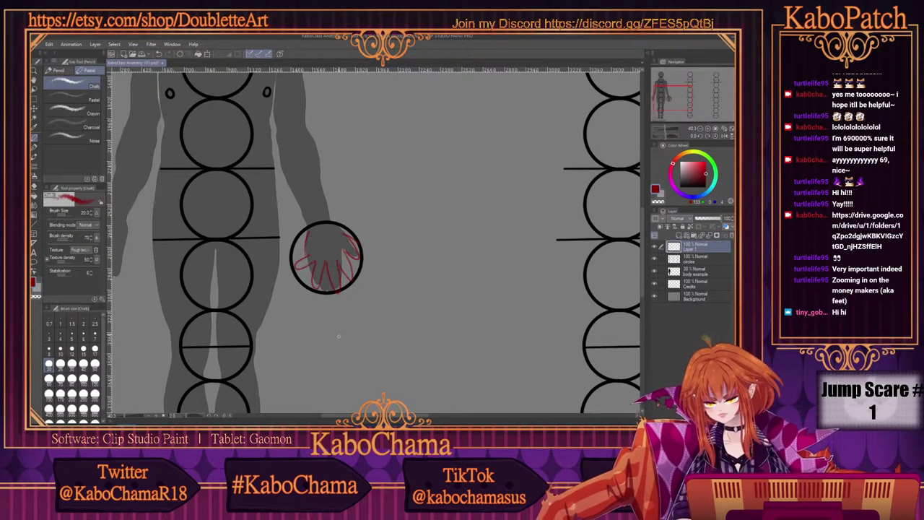
key("ctrl+z")
key("ctrl+z")
key("ctrl+z")
key("ctrl+z")
key("ctrl+z")
key("ctrl+z")
key("ctrl+z")
key("ctrl+z")
key("ctrl+z")
key("ctrl+z")
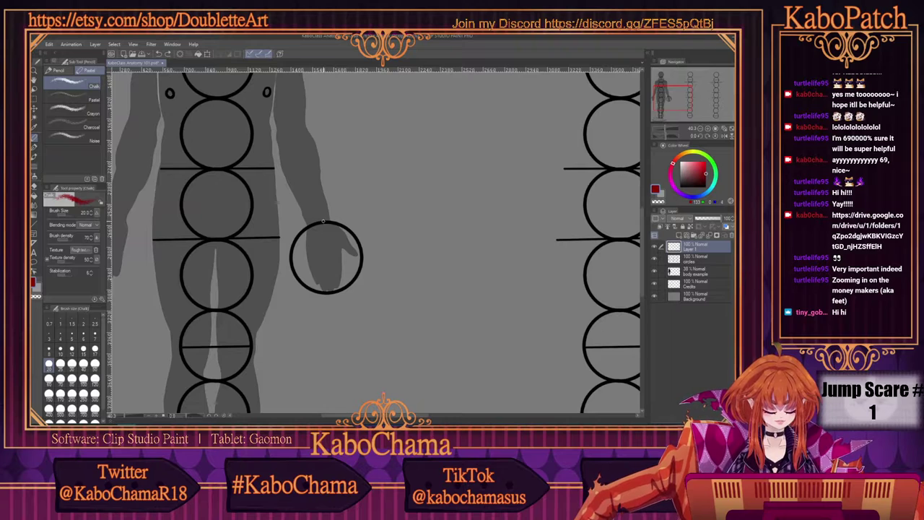
left_click_drag(324, 224, 327, 287)
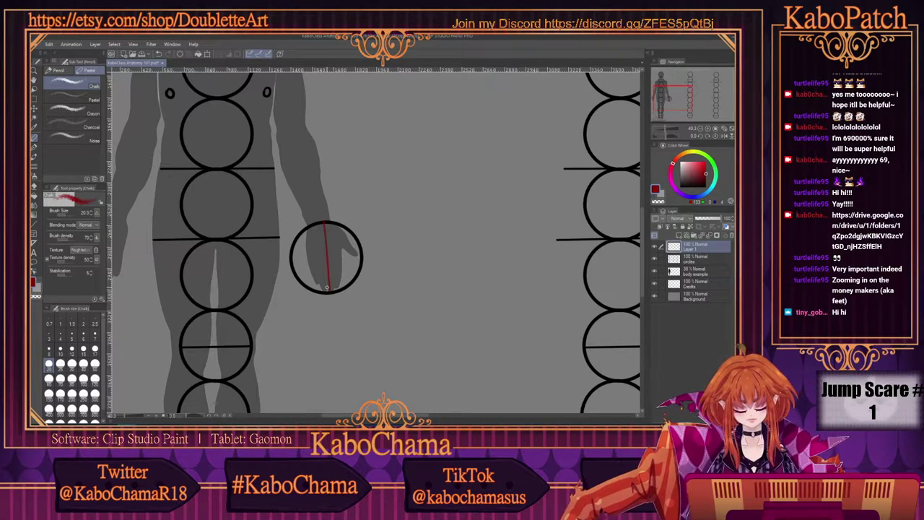
key("ctrl+z")
Step: Draw a red jaw outline from the sides of the head circle, extending the chin to the second circle's centre line
scroll(325, 288, "down", 4)
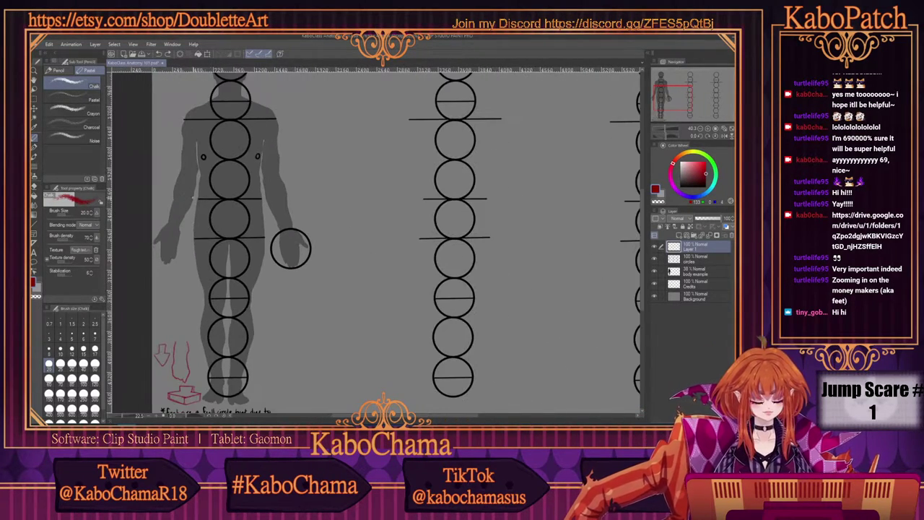
scroll(325, 287, "up", 2)
scroll(375, 238, "right", 2)
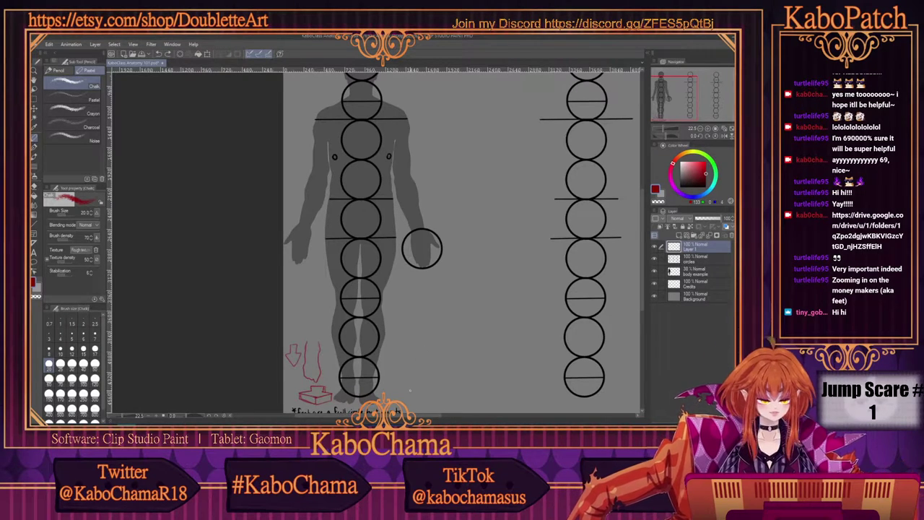
scroll(418, 264, "up", 3)
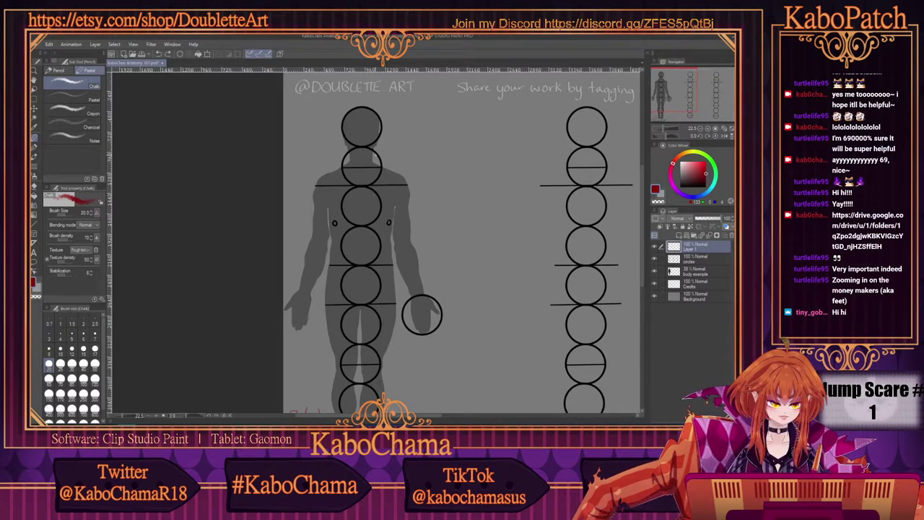
key("ctrl+plus")
key("ctrl+plus")
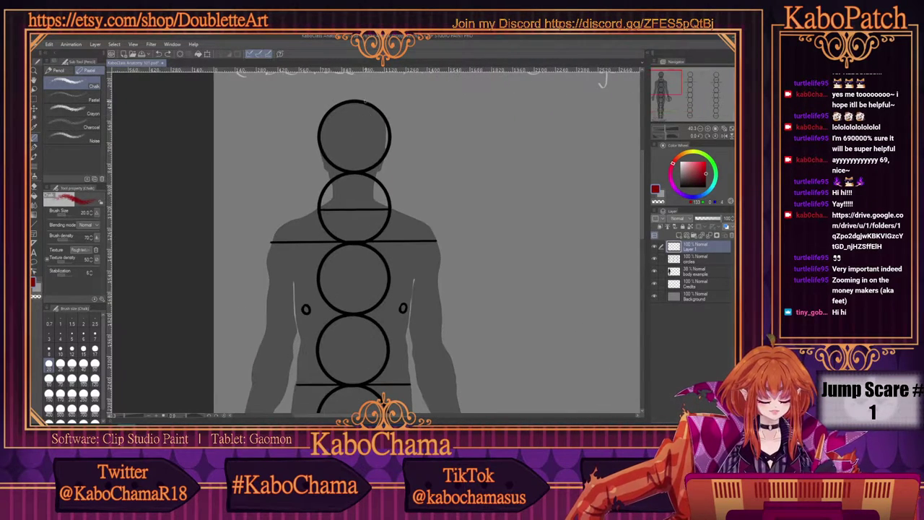
key("ctrl+plus")
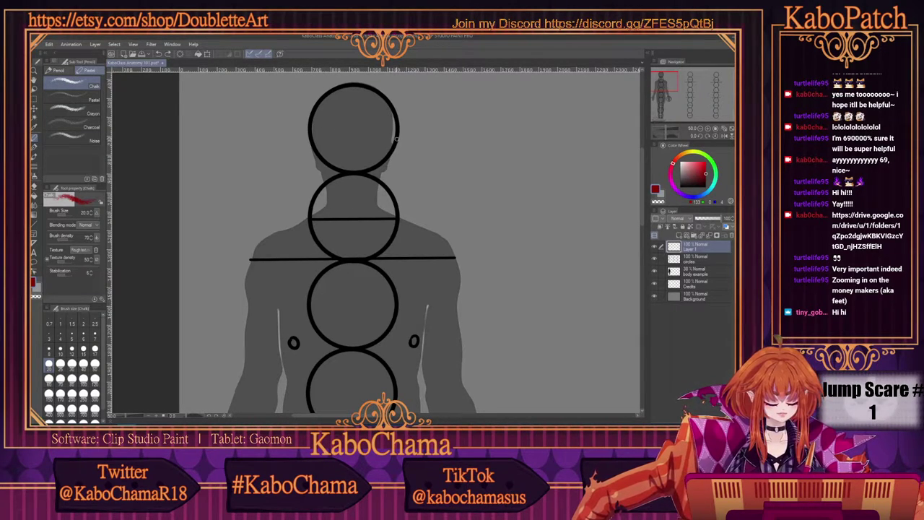
mouse_move(397, 135)
left_mouse_down()
mouse_move(365, 190)
mouse_move(341, 203)
mouse_move(309, 125)
left_mouse_up()
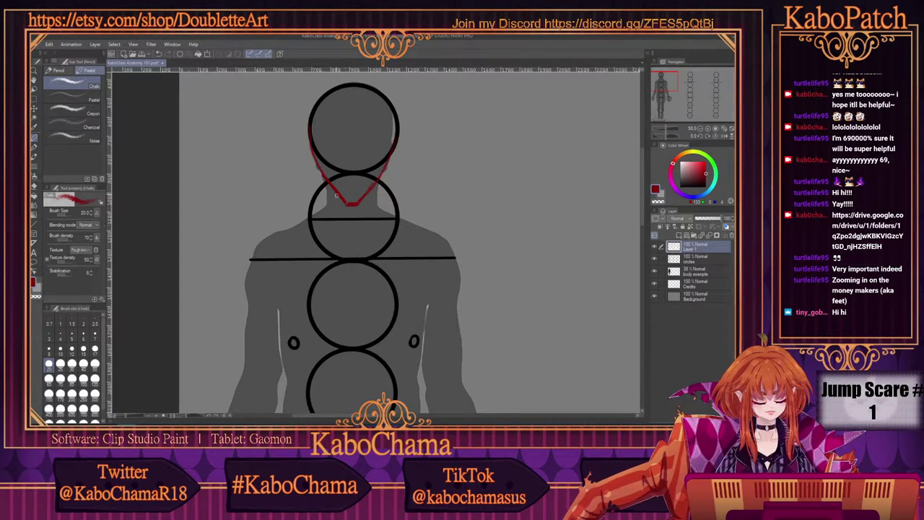
mouse_move(318, 167)
left_mouse_down()
mouse_move(347, 215)
mouse_move(361, 216)
mouse_move(354, 208)
mouse_move(388, 164)
mouse_move(348, 214)
left_mouse_up()
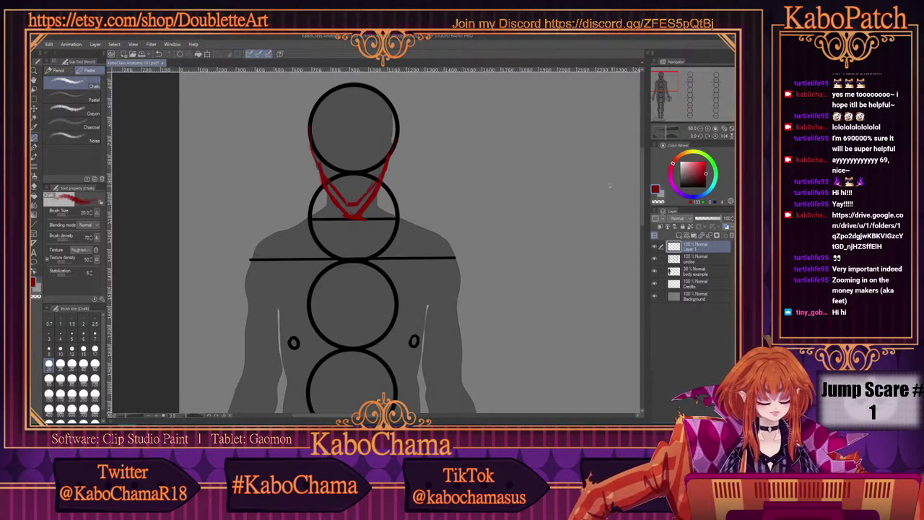
Step: Erase the red jaw outline from the head and second circle of the shaded figure
left_click(660, 200)
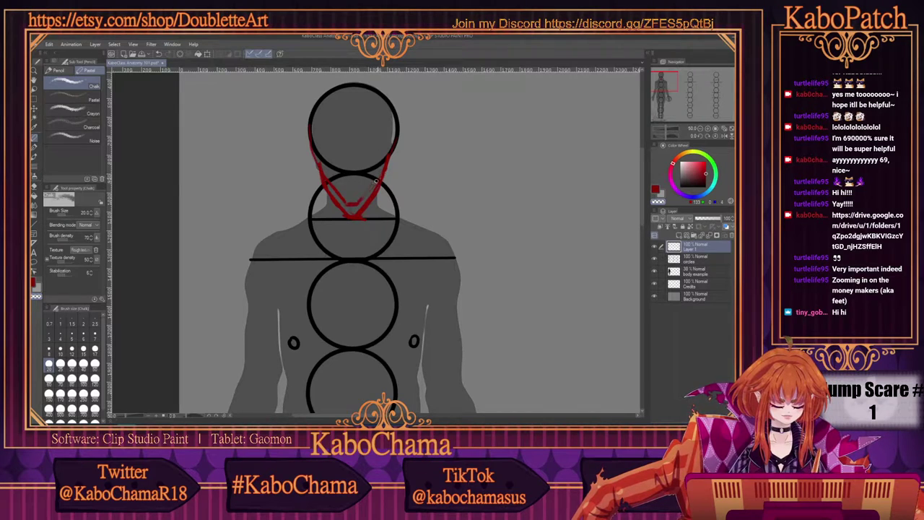
mouse_move(359, 203)
left_mouse_down()
mouse_move(360, 166)
mouse_move(352, 150)
mouse_move(362, 198)
mouse_move(331, 184)
left_mouse_up()
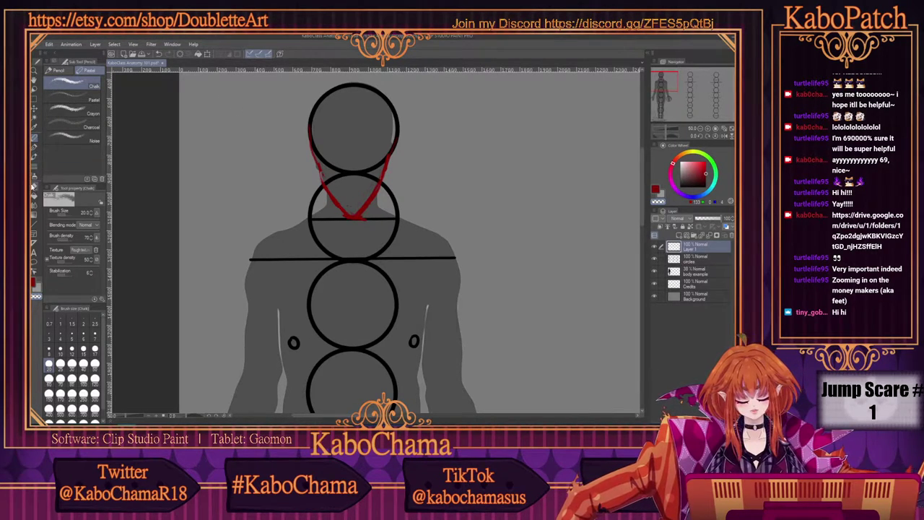
left_click(33, 187)
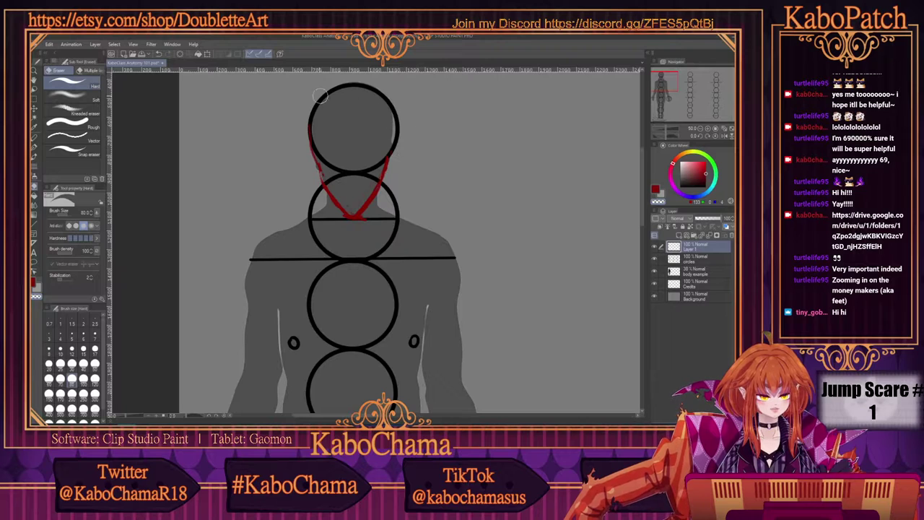
mouse_move(320, 96)
left_mouse_down()
mouse_move(407, 174)
mouse_move(326, 129)
mouse_move(316, 135)
mouse_move(390, 206)
mouse_move(288, 133)
mouse_move(358, 202)
mouse_move(306, 178)
left_mouse_up()
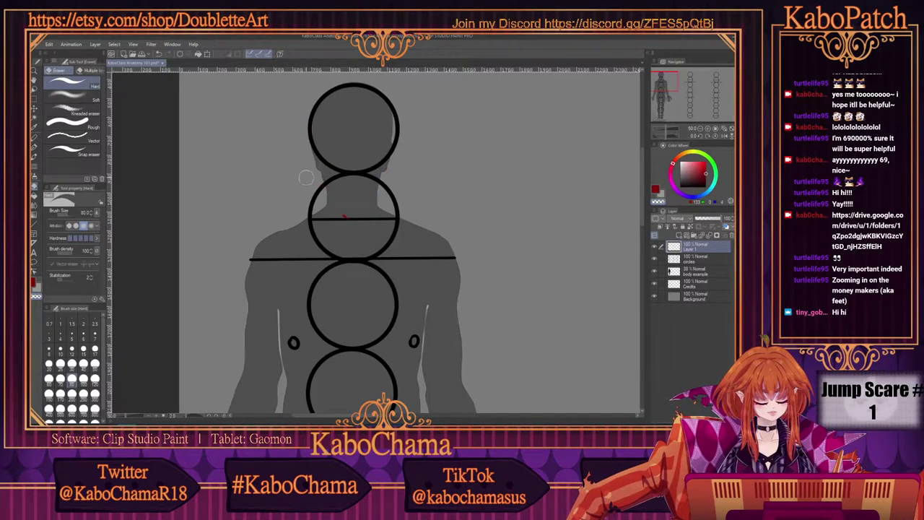
Step: Draw a red head outline with the Chalk brush on the middle circle column, bringing the jaw to a chin point at the second circle's centre line
scroll(277, 159, "down", 5)
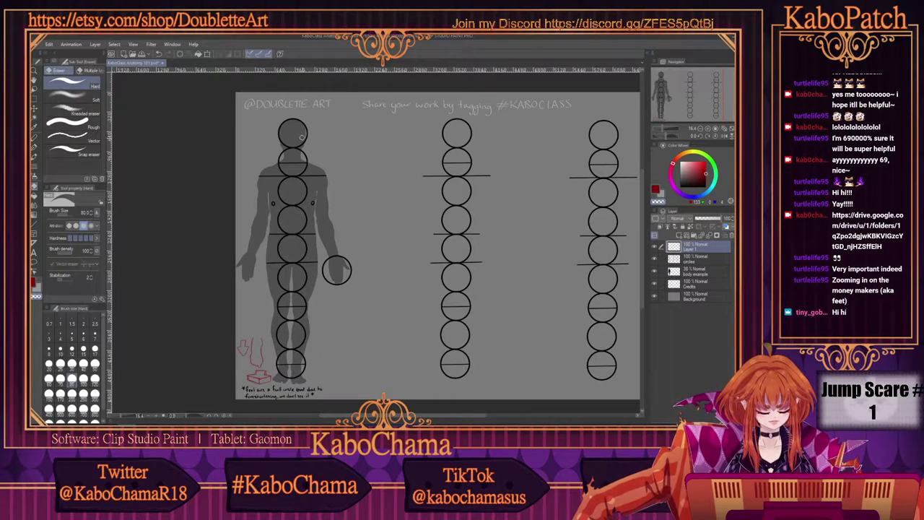
left_click_drag(336, 419, 334, 377)
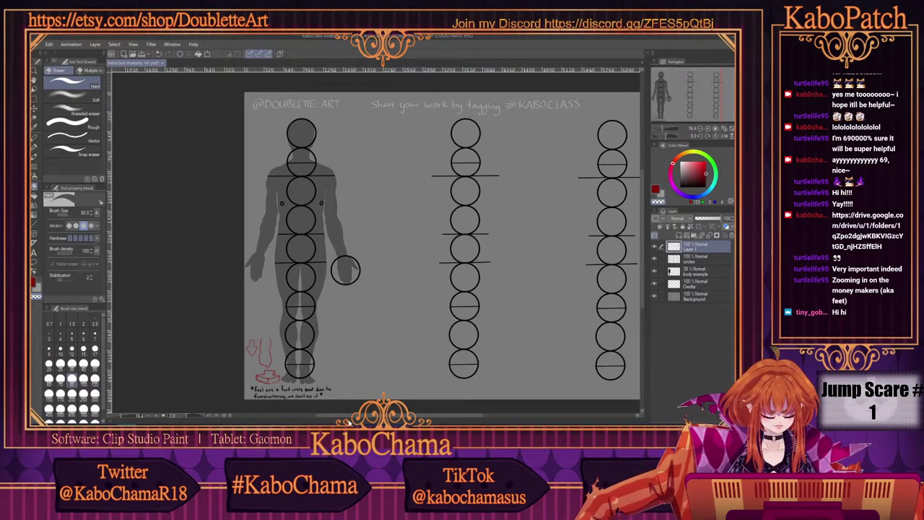
left_click_drag(335, 416, 349, 417)
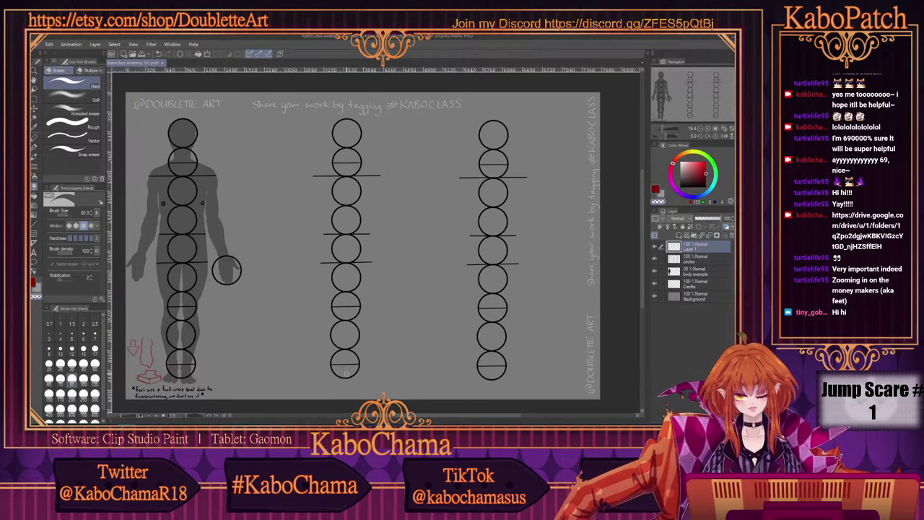
left_click(32, 143)
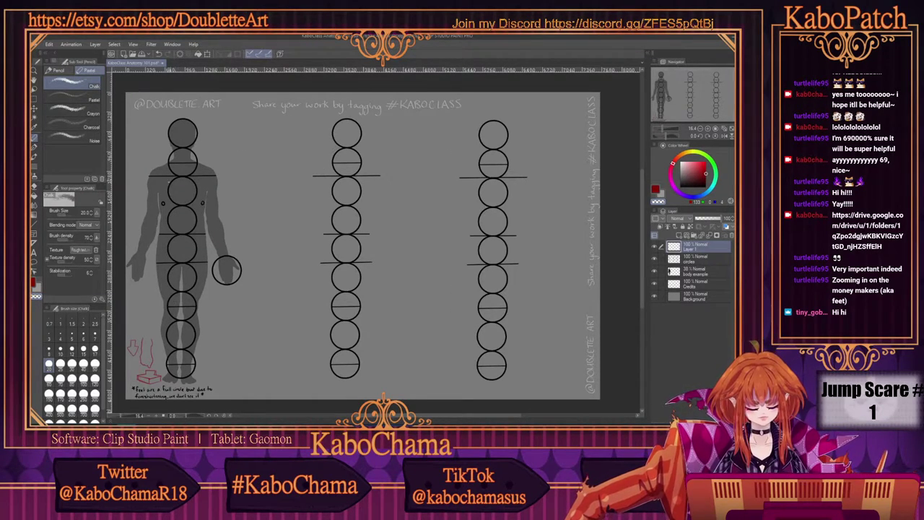
scroll(361, 245, "up", 2)
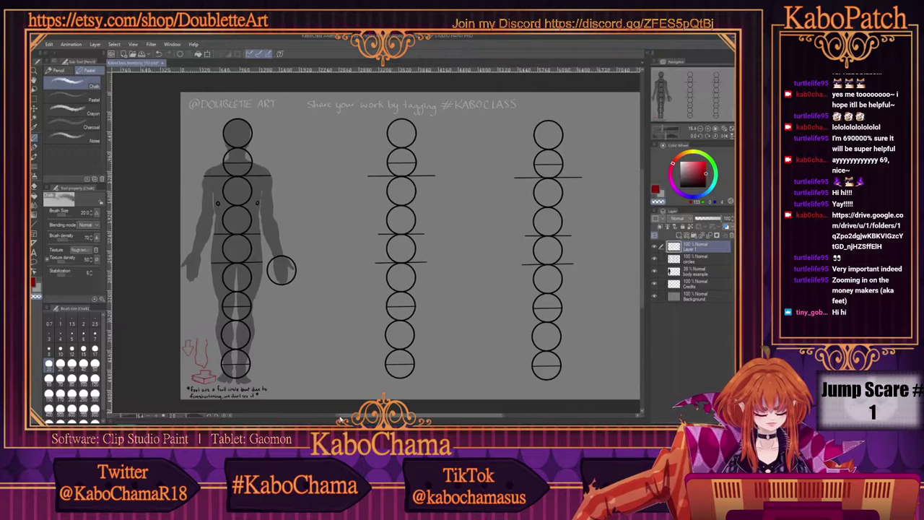
scroll(286, 161, "up", 5)
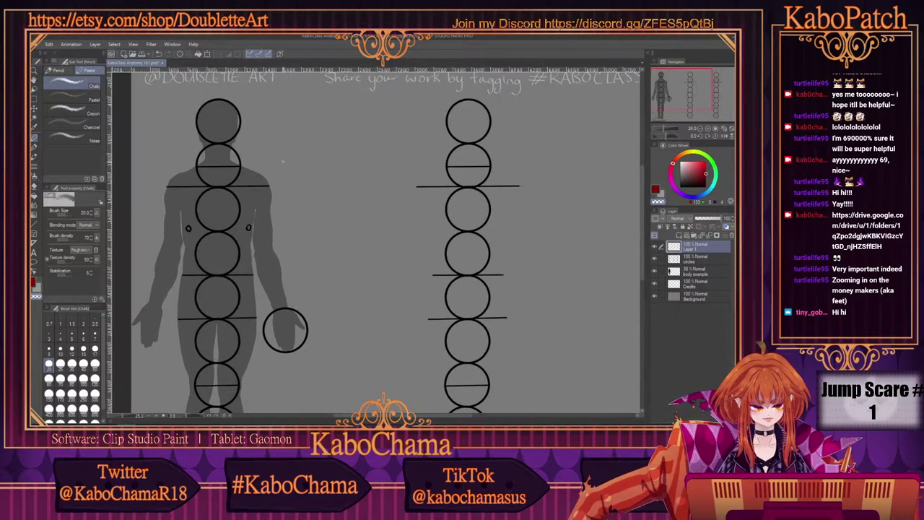
left_click_drag(400, 417, 396, 417)
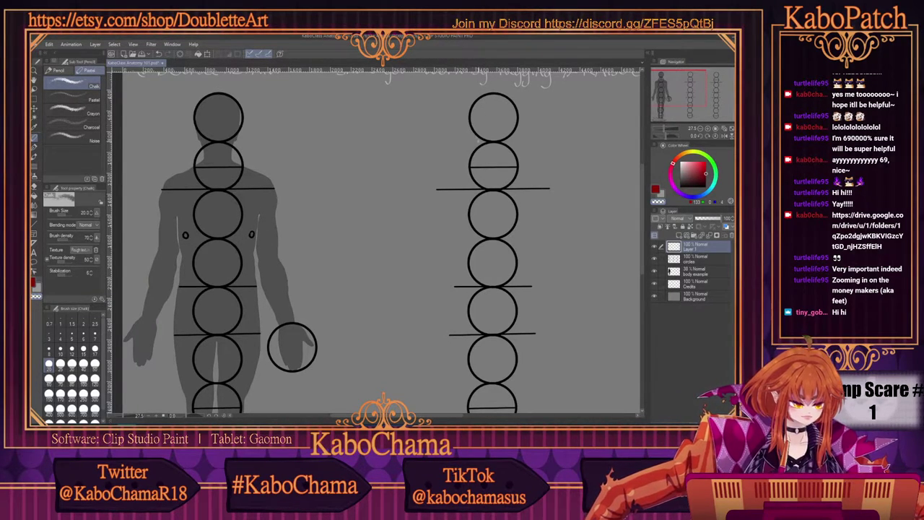
left_click(655, 191)
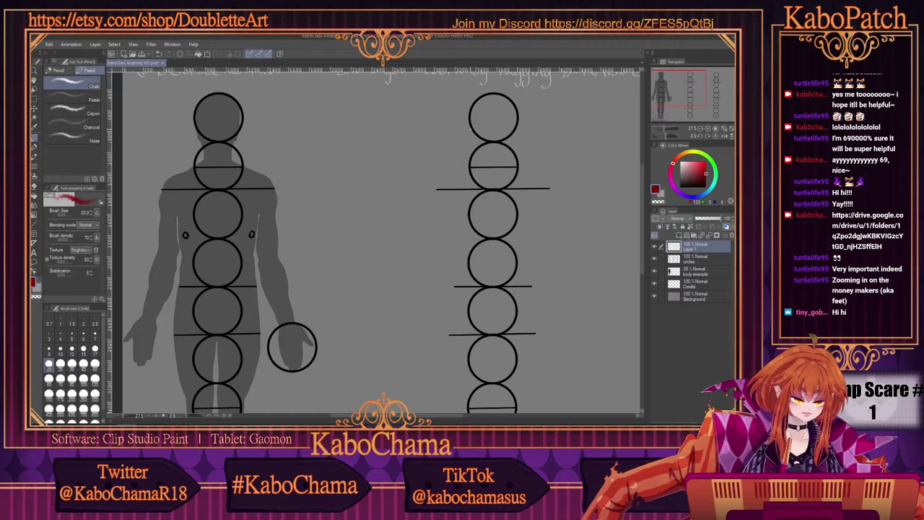
mouse_move(470, 123)
left_mouse_down()
mouse_move(474, 150)
mouse_move(493, 166)
mouse_move(511, 148)
mouse_move(517, 122)
mouse_move(476, 107)
left_mouse_up()
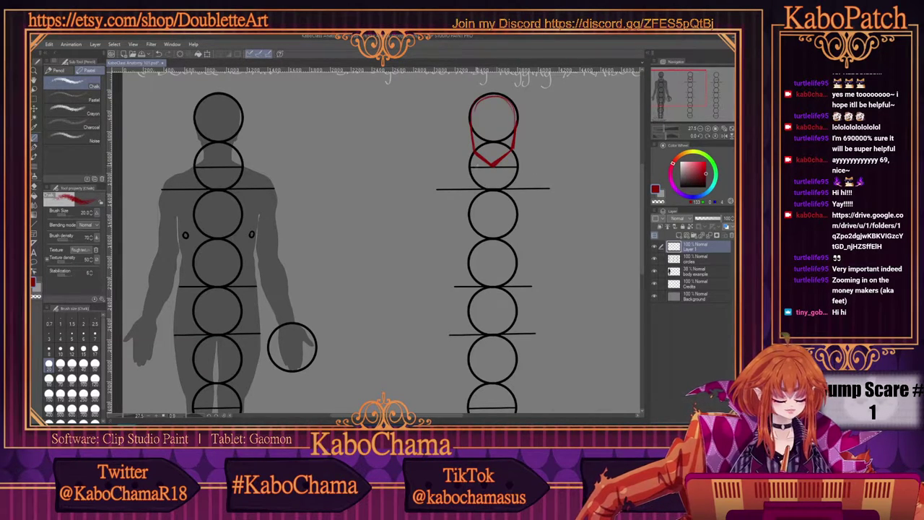
left_click_drag(494, 165, 474, 134)
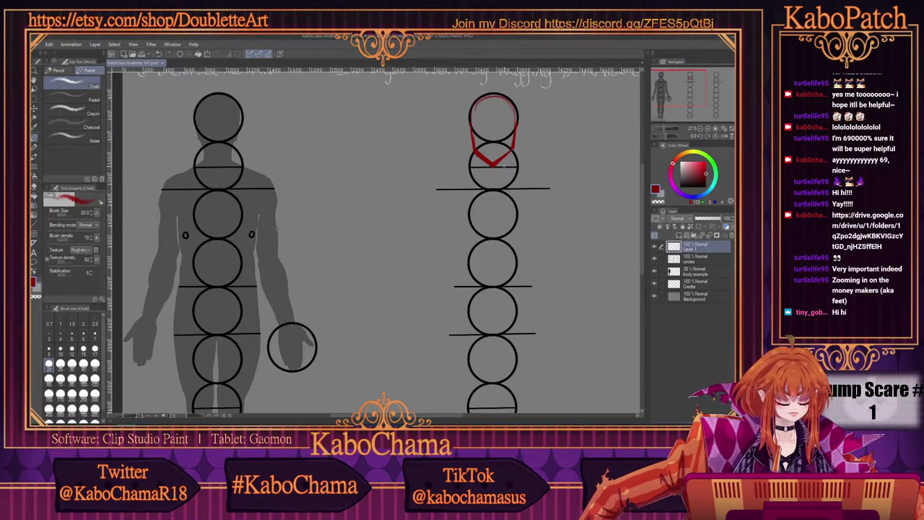
Step: Draw red curved shoulder ends around both ends of the middle column's shoulder line
mouse_move(558, 211)
left_mouse_down()
mouse_move(550, 184)
mouse_move(525, 170)
left_mouse_up()
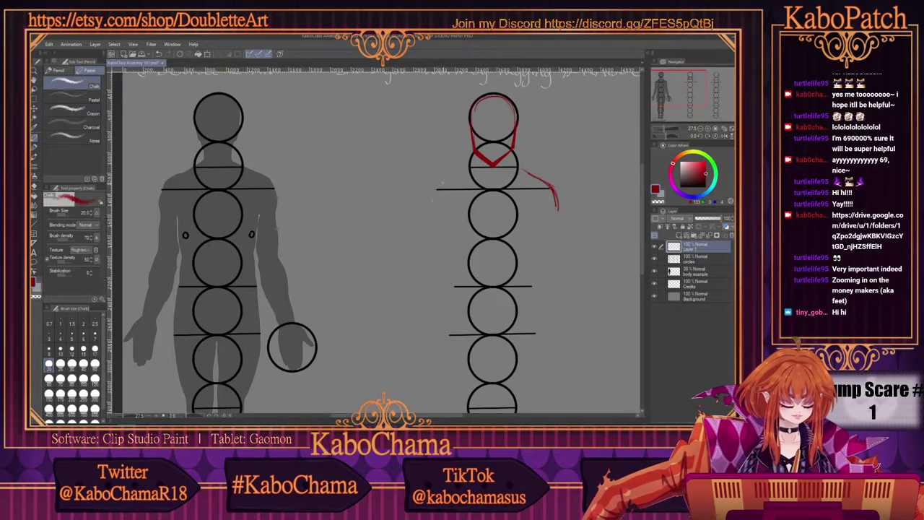
left_click_drag(432, 205, 444, 177)
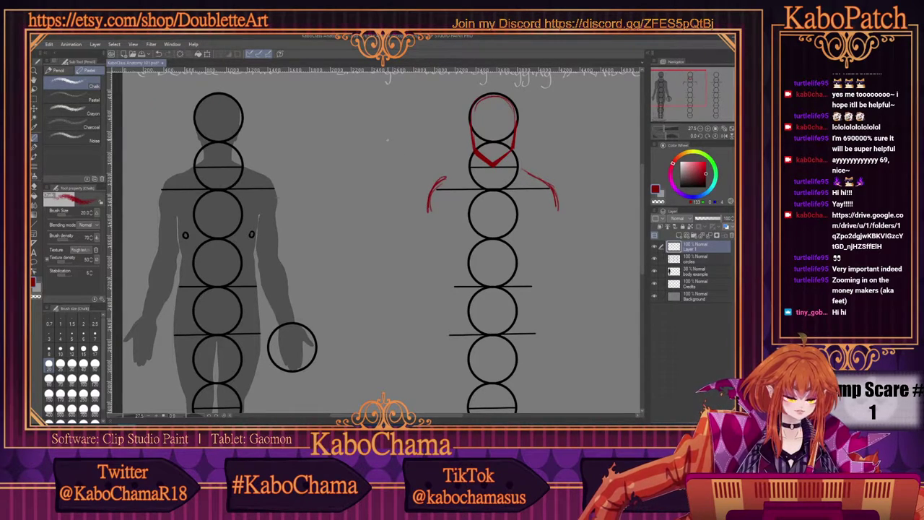
Step: Try two curved red strokes in the empty space between the shaded figure and the middle circle column, and erase them
left_click_drag(385, 141, 398, 176)
mouse_move(396, 95)
left_mouse_down()
mouse_move(423, 117)
mouse_move(419, 147)
left_mouse_up()
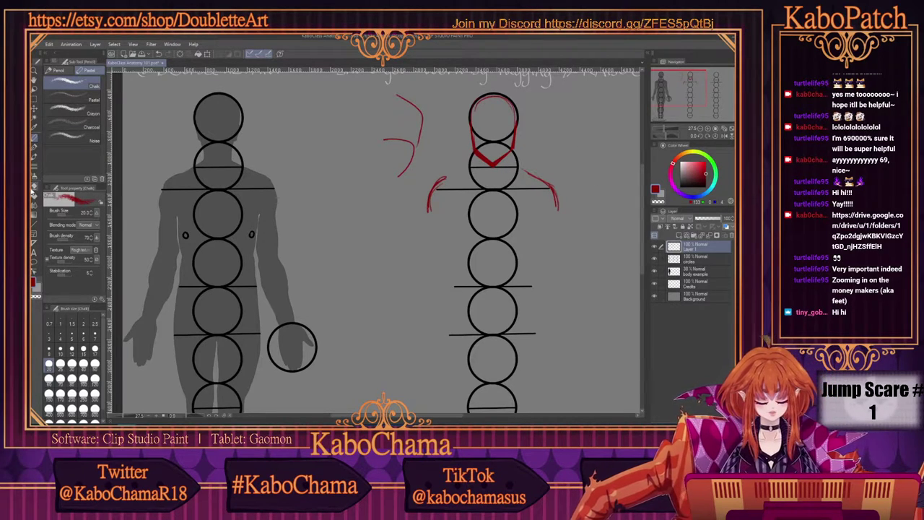
key("e")
mouse_move(406, 99)
left_mouse_down()
mouse_move(412, 162)
mouse_move(422, 123)
mouse_move(408, 122)
mouse_move(395, 175)
left_mouse_up()
Step: Connect the shoulder curves to the chin area with sloping red lines, add short neck lines, and thicken the shoulder and jaw strokes
key("p")
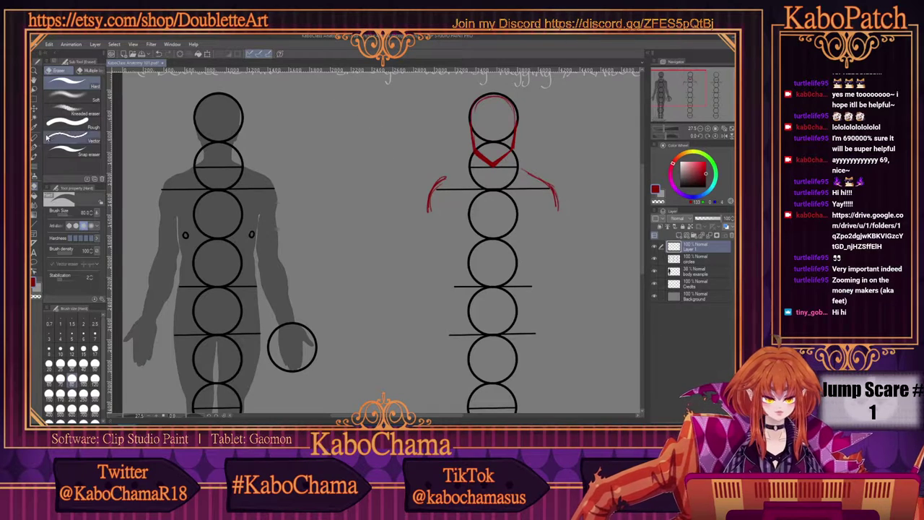
mouse_move(435, 183)
left_mouse_down()
mouse_move(460, 174)
mouse_move(437, 179)
mouse_move(540, 181)
left_mouse_up()
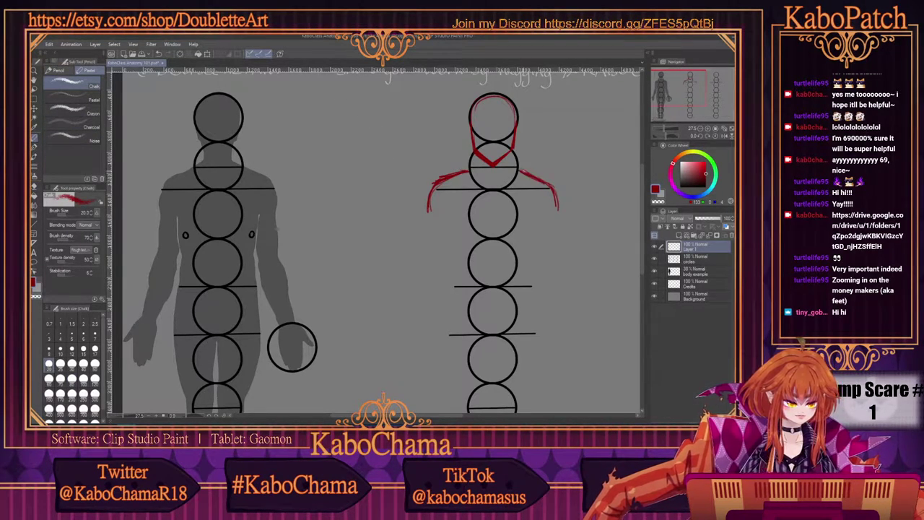
mouse_move(457, 172)
left_mouse_down()
mouse_move(526, 175)
mouse_move(504, 166)
mouse_move(545, 185)
left_mouse_up()
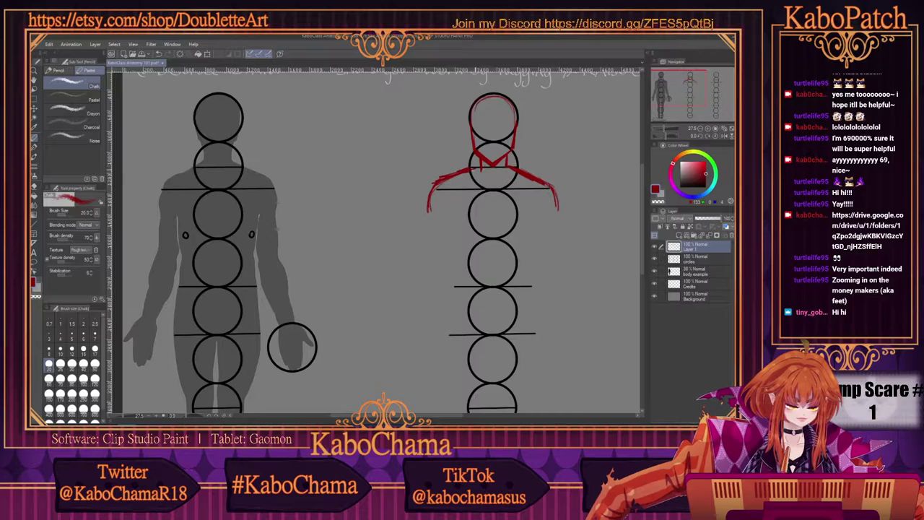
left_click_drag(479, 169, 436, 187)
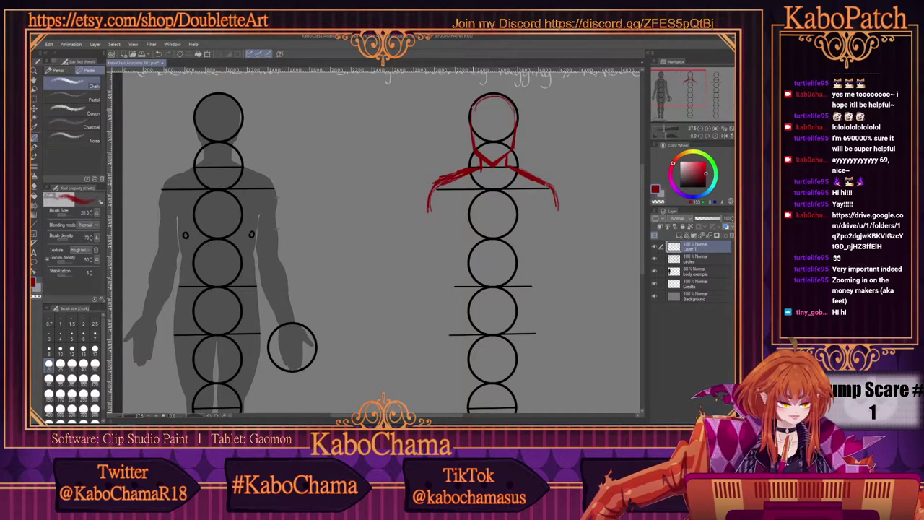
mouse_move(471, 128)
left_mouse_down()
mouse_move(471, 145)
mouse_move(501, 158)
mouse_move(507, 173)
left_mouse_up()
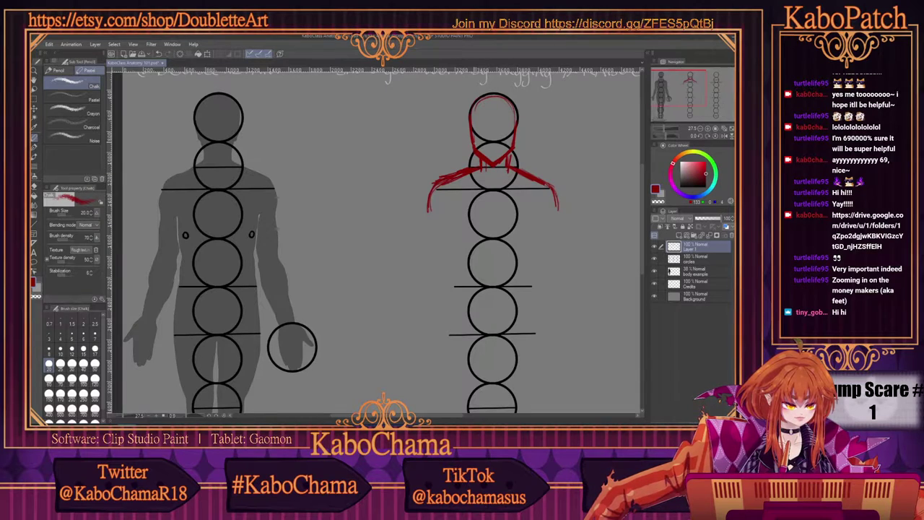
left_click_drag(440, 178, 434, 206)
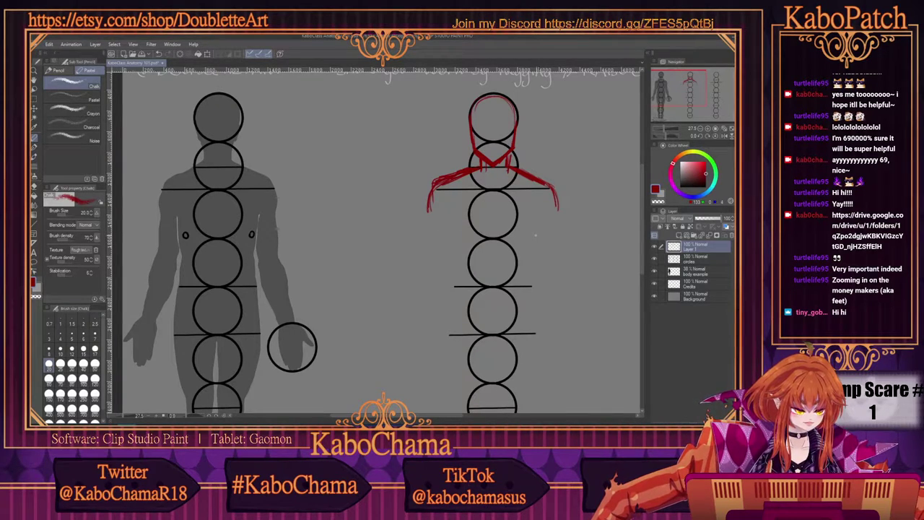
Step: Mark both nipples as small red ovals on either side of the point where the third and fourth circles meet
left_click_drag(538, 234, 538, 234)
left_click_drag(456, 241, 455, 237)
left_click_drag(536, 235, 538, 239)
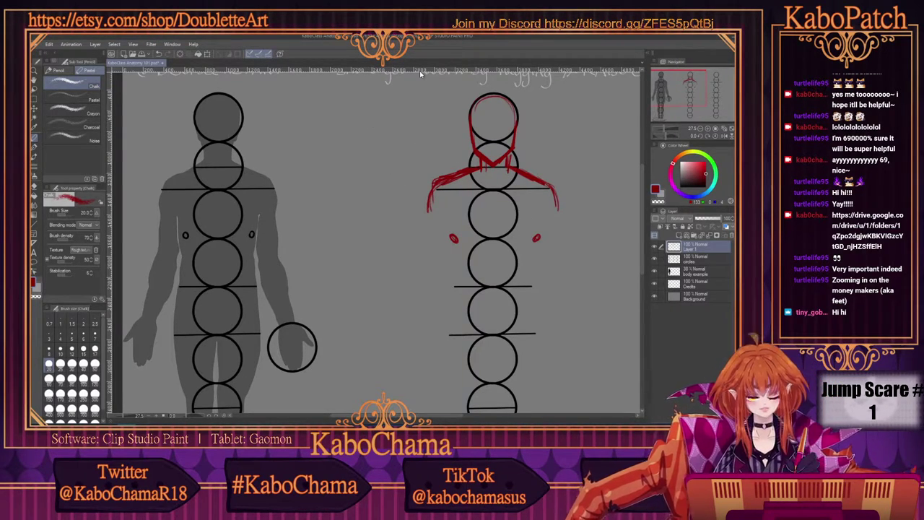
Step: Draw the red outer chest contours on both sides, from below the shoulder line to just past the nipples
left_click_drag(542, 196, 546, 250)
left_click_drag(543, 217, 545, 252)
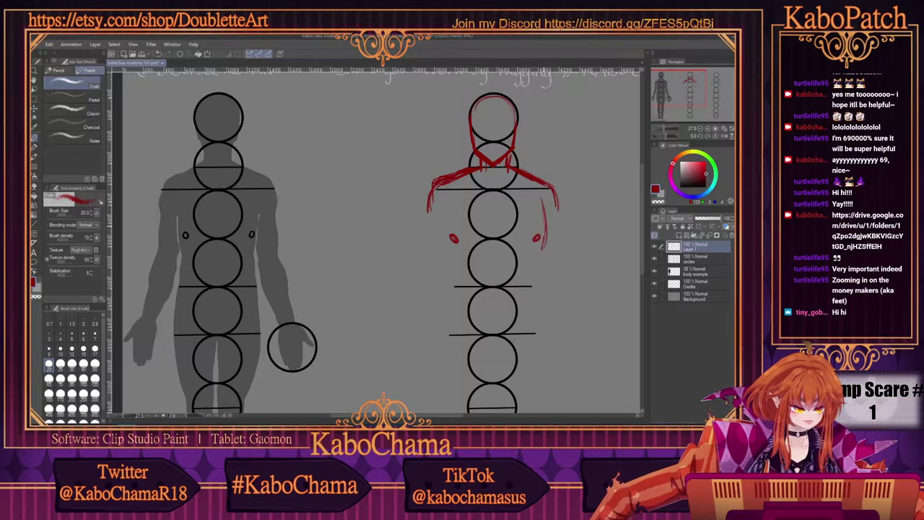
left_click_drag(546, 197, 543, 250)
left_click_drag(445, 203, 445, 246)
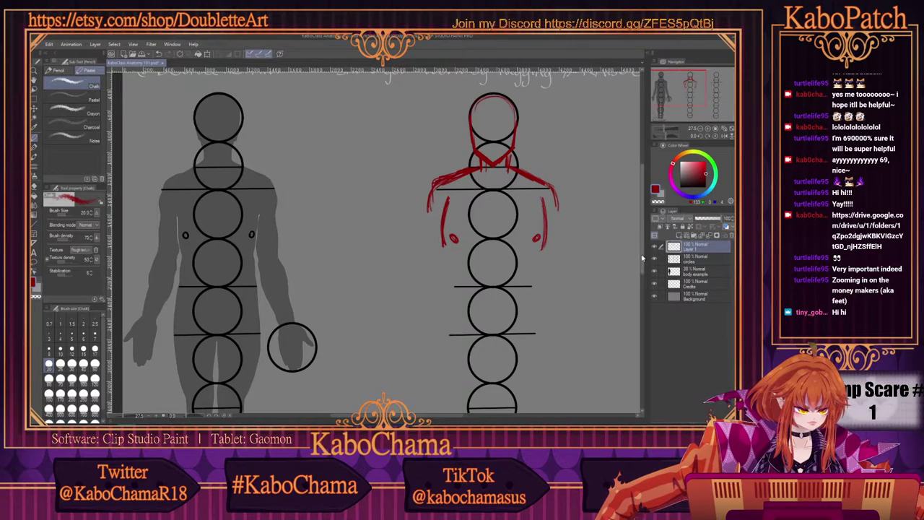
Step: Taper both red torso sides in to the waist line, and flare them outward to the ends of the hip line
left_click_drag(643, 269, 640, 282)
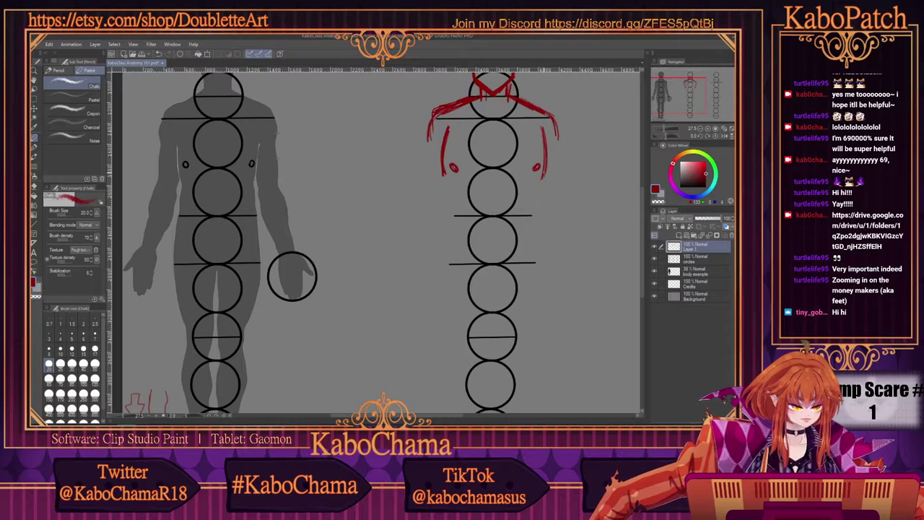
left_click_drag(542, 182, 531, 212)
mouse_move(448, 174)
left_mouse_down()
mouse_move(457, 213)
mouse_move(453, 202)
left_mouse_up()
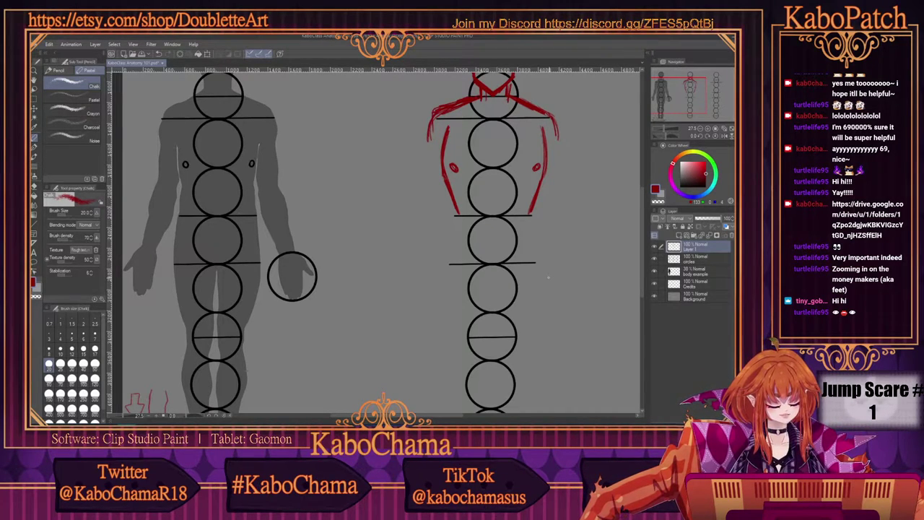
left_click_drag(532, 212, 540, 263)
left_click_drag(455, 215, 445, 263)
left_click_drag(451, 194, 446, 253)
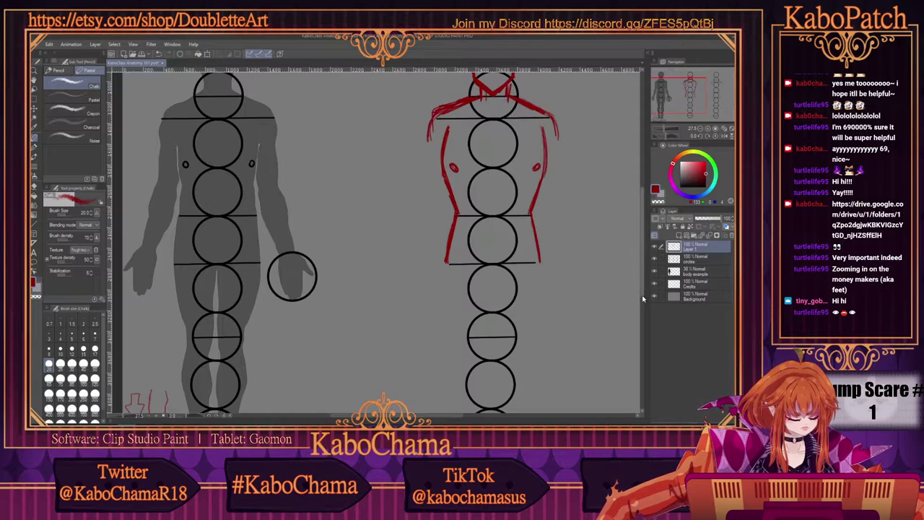
Step: Draw the red outer thigh contours from the hip line to knee level, and the inner thigh lines from the crotch to the knee line
left_click_drag(644, 297, 646, 328)
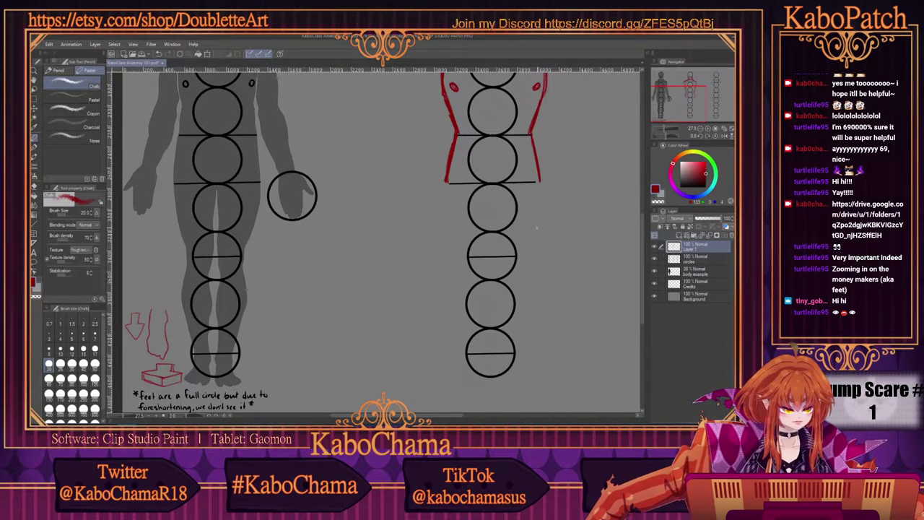
left_click_drag(540, 185, 527, 262)
left_click_drag(447, 180, 455, 260)
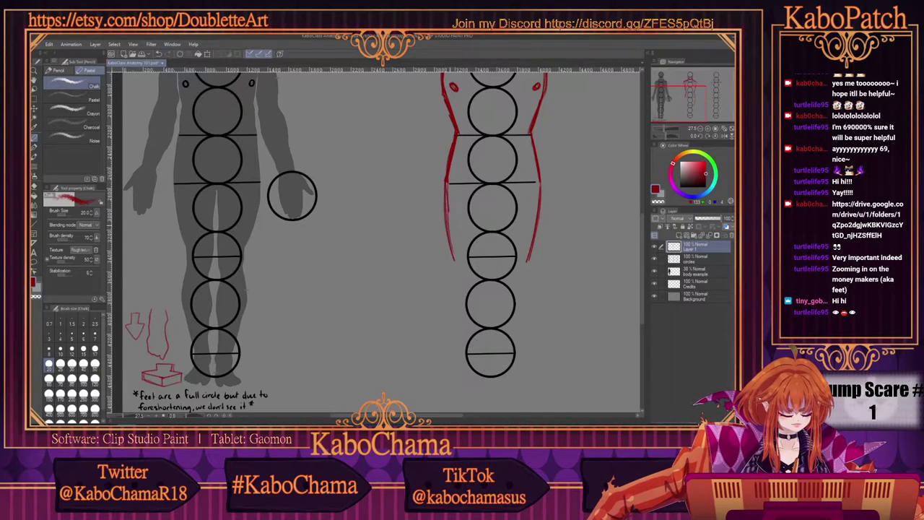
left_click_drag(445, 202, 457, 262)
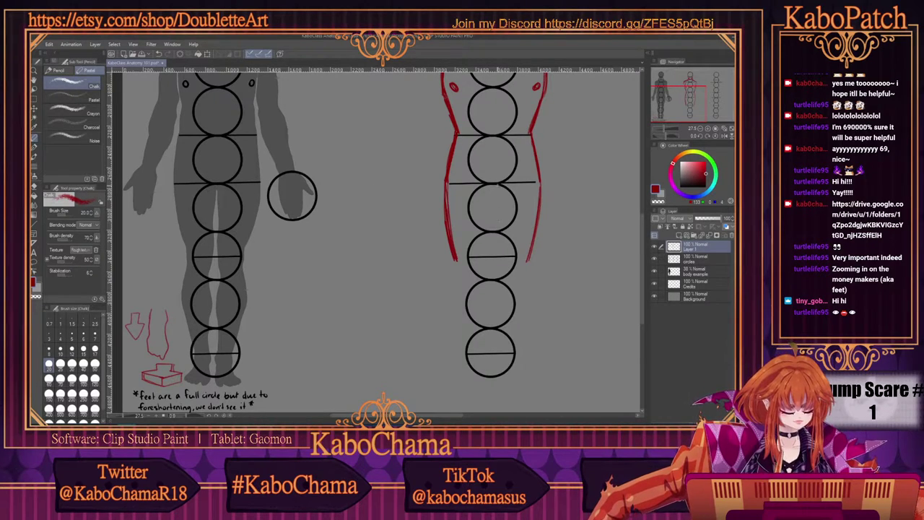
mouse_move(496, 185)
left_mouse_down()
mouse_move(503, 259)
mouse_move(490, 224)
mouse_move(487, 255)
mouse_move(503, 251)
mouse_move(495, 229)
left_mouse_up()
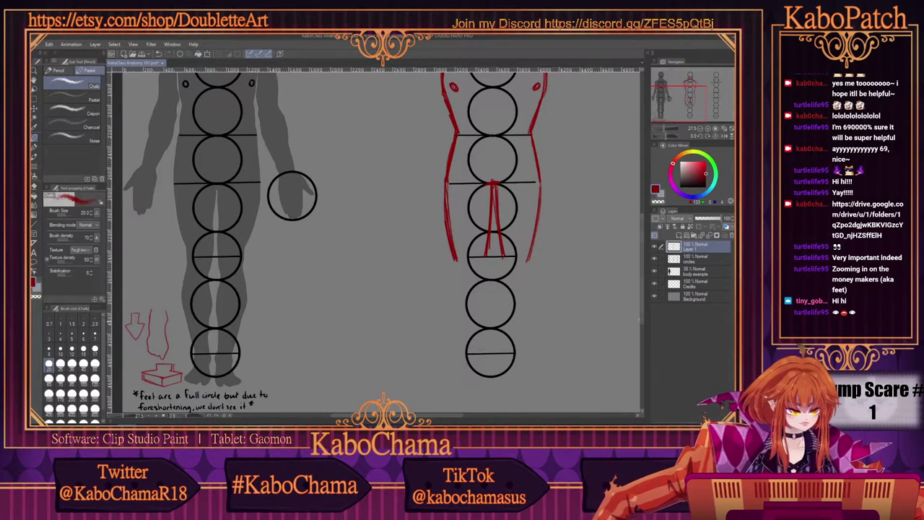
Step: Draw the red inner and outer calf contours of both legs, tapering from knee level to the ankles, and add small curved knee marks
left_click_drag(642, 324, 642, 340)
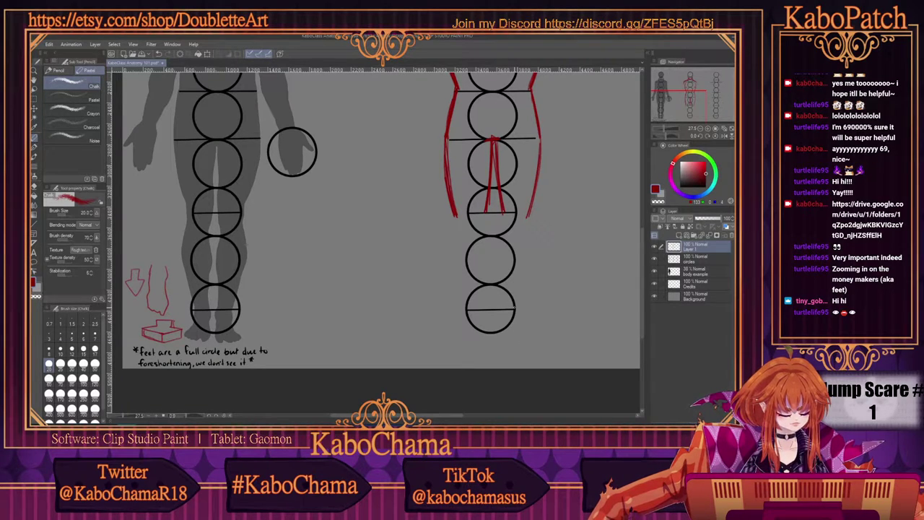
left_click_drag(514, 308, 528, 263)
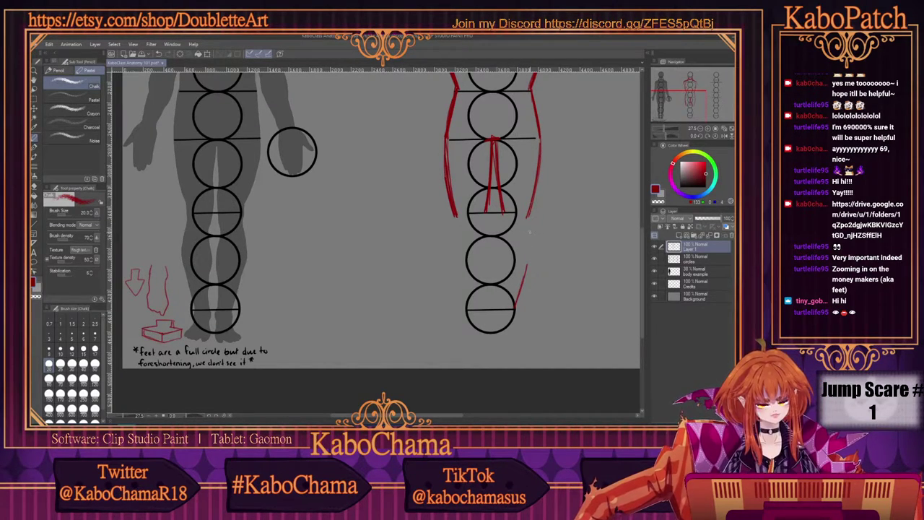
mouse_move(524, 280)
left_mouse_down()
mouse_move(530, 221)
mouse_move(529, 231)
mouse_move(502, 236)
mouse_move(507, 303)
mouse_move(499, 263)
mouse_move(501, 273)
left_mouse_up()
left_click_drag(502, 226, 502, 279)
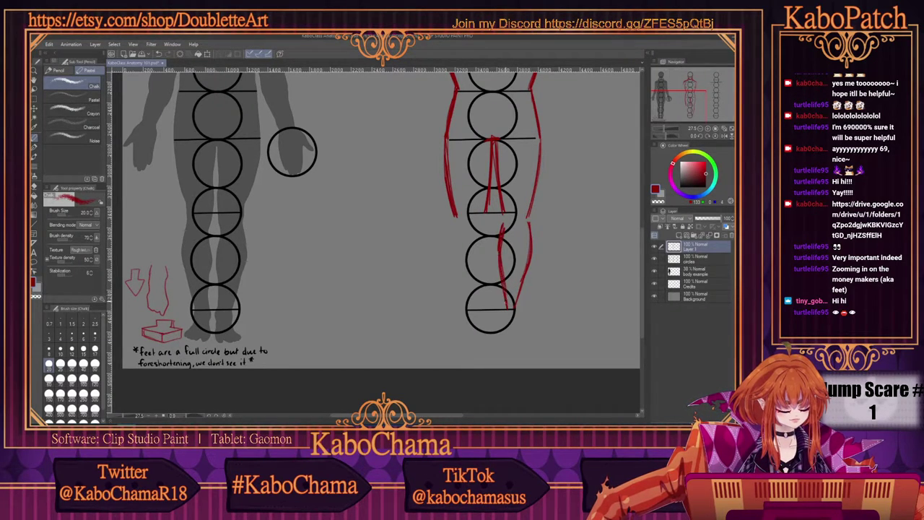
mouse_move(487, 221)
left_mouse_down()
mouse_move(478, 310)
mouse_move(457, 266)
mouse_move(455, 204)
mouse_move(530, 208)
mouse_move(517, 223)
mouse_move(473, 216)
mouse_move(475, 223)
left_mouse_up()
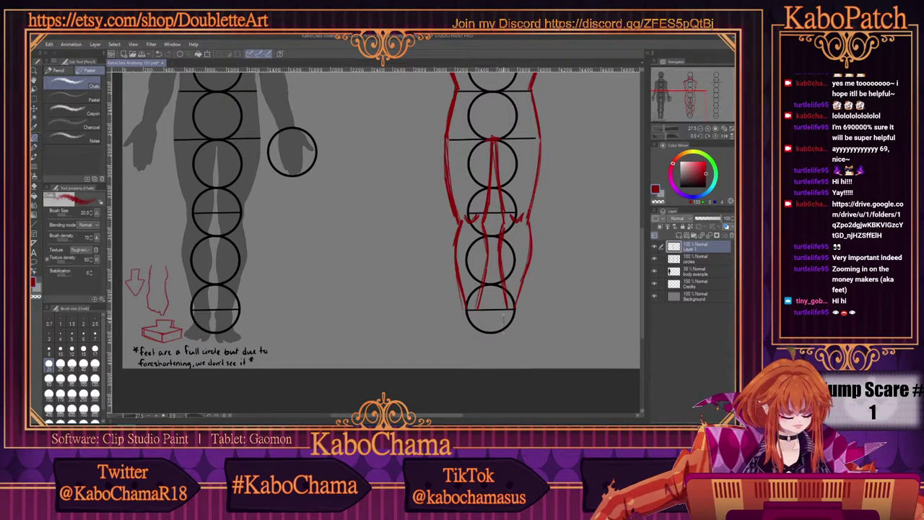
Step: Draw both red feet below the last circle as outward-pointing wedges with flat soles, and add rounded toes
mouse_move(503, 311)
left_mouse_down()
mouse_move(505, 338)
mouse_move(481, 338)
mouse_move(535, 340)
mouse_move(447, 340)
left_mouse_up()
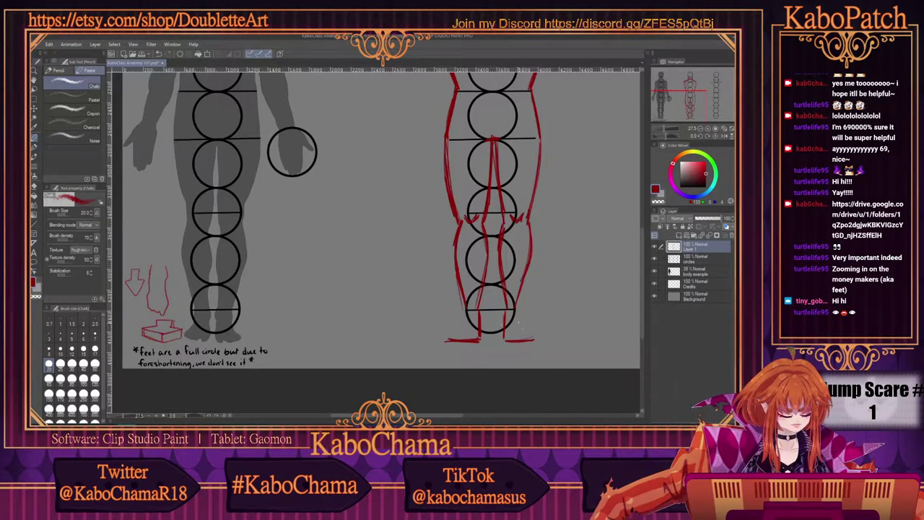
left_click_drag(516, 310, 536, 339)
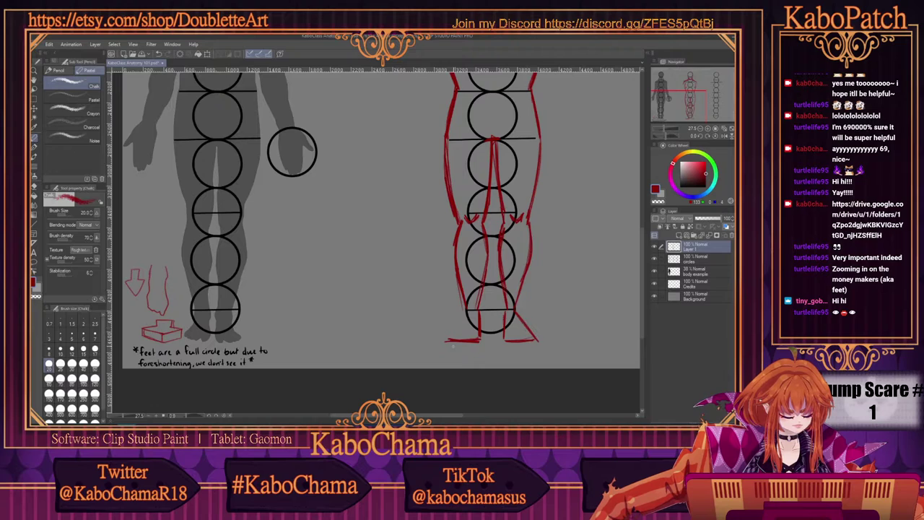
left_click_drag(465, 313, 439, 344)
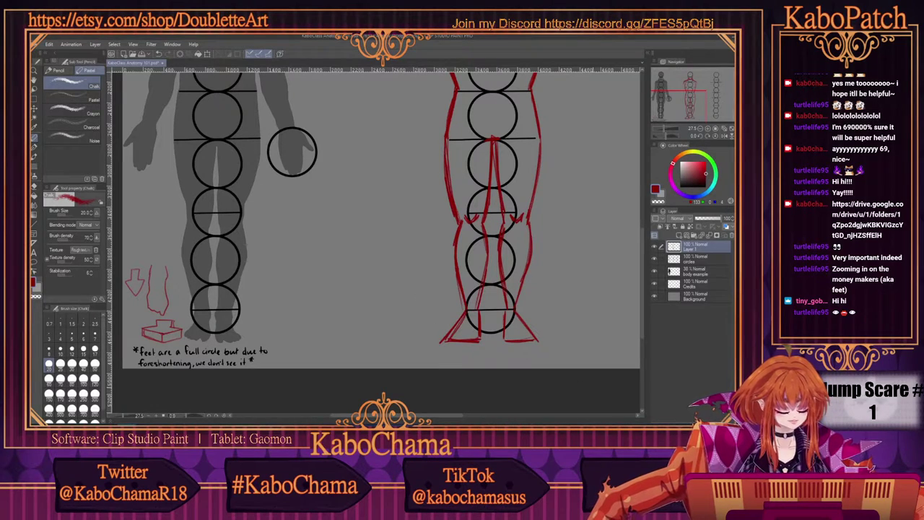
mouse_move(506, 338)
left_mouse_down()
mouse_move(516, 334)
mouse_move(479, 336)
mouse_move(538, 338)
left_mouse_up()
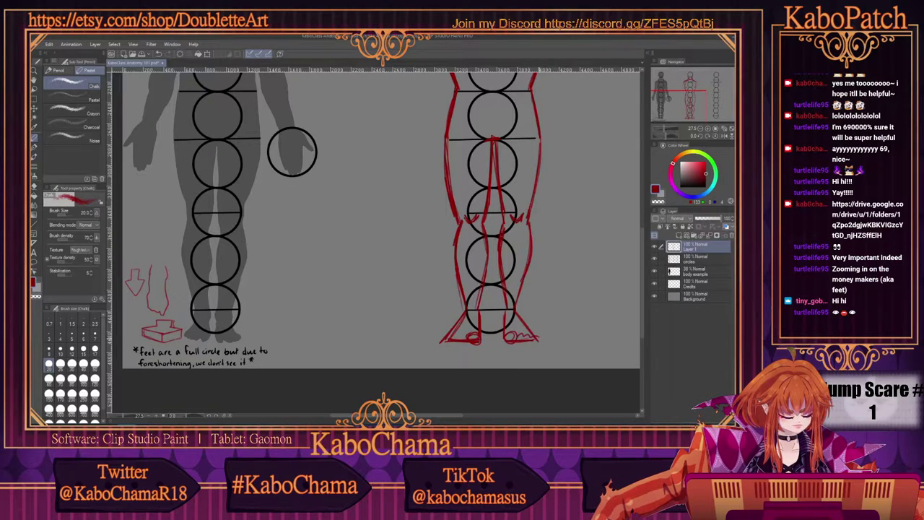
left_click_drag(446, 341, 471, 339)
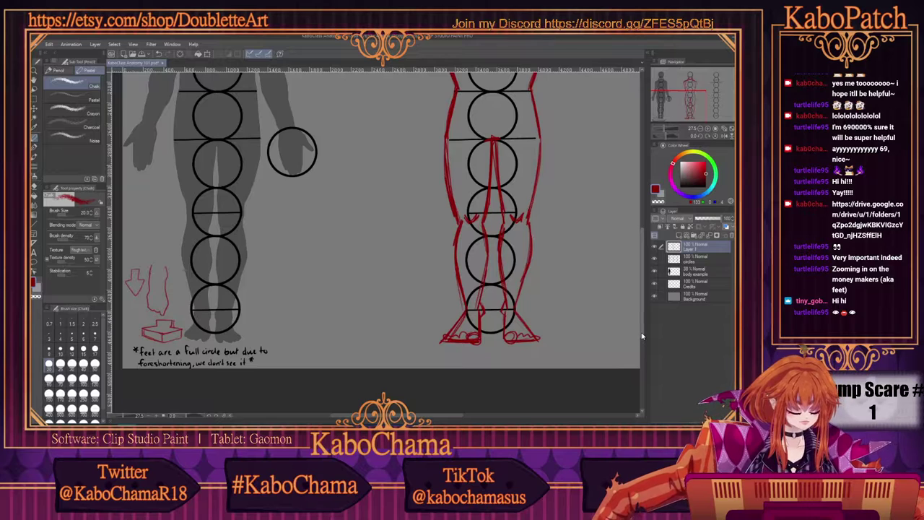
Step: Mark the inner elbows in red on both sides at waist-line height, and draw the inner upper-arm lines down to them
scroll(641, 335, "down", 1)
scroll(641, 335, "up", 5)
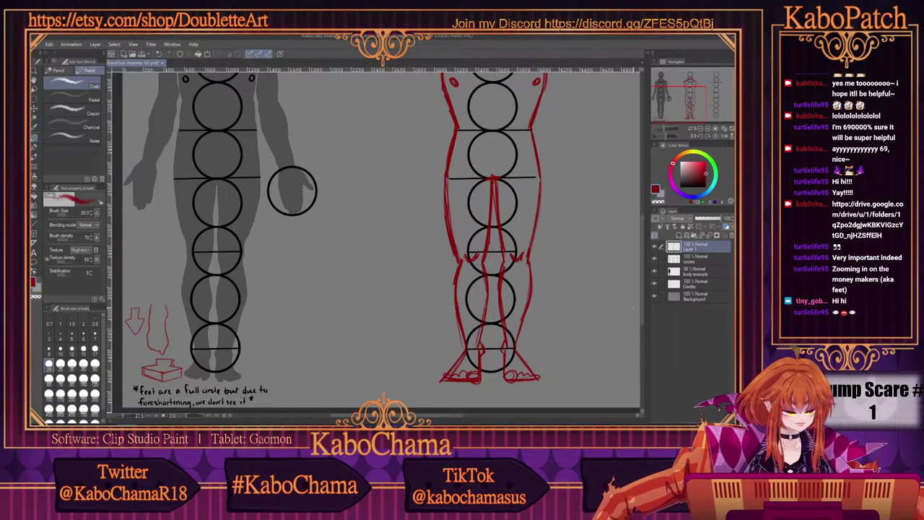
scroll(639, 306, "up", 4)
scroll(639, 307, "up", 4)
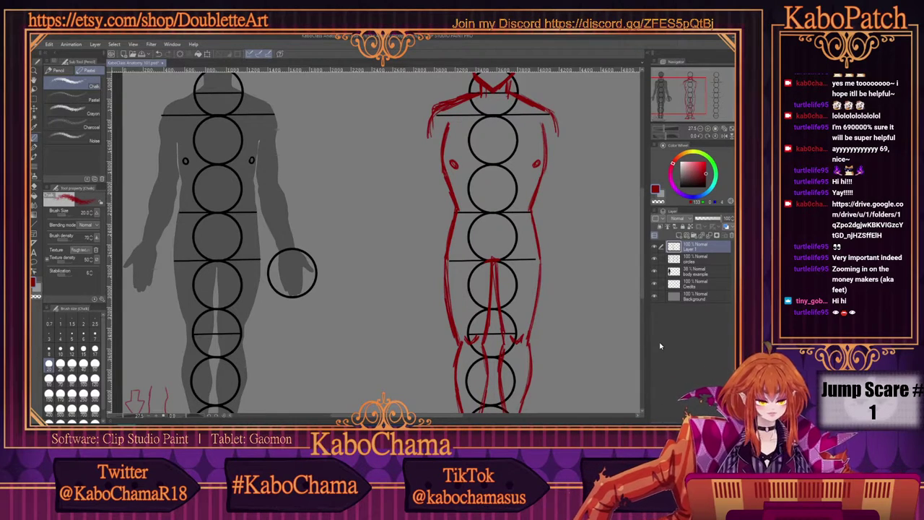
left_click_drag(440, 203, 438, 211)
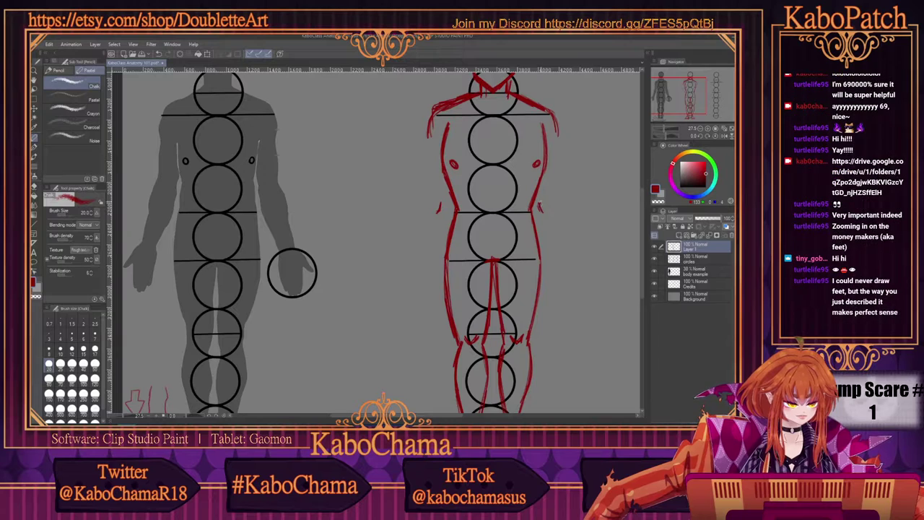
left_click_drag(541, 203, 539, 214)
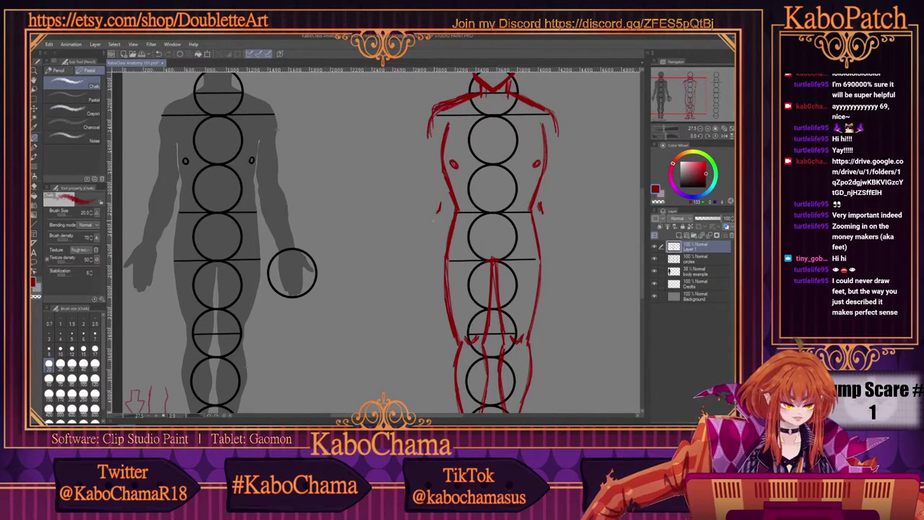
left_click_drag(443, 182, 440, 206)
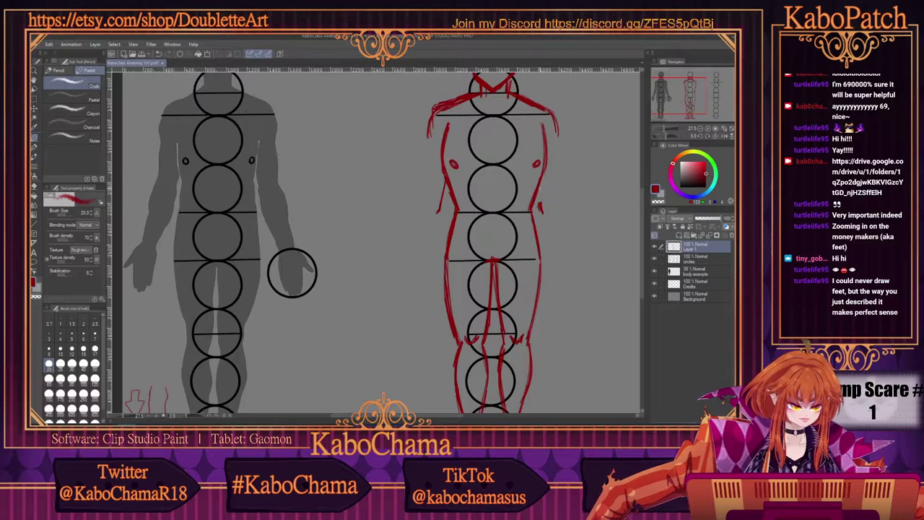
left_click_drag(542, 185, 539, 205)
Step: Draw the red outer upper-arm contours on both sides, from the shoulders down to the waist line's height
left_click_drag(427, 136, 418, 187)
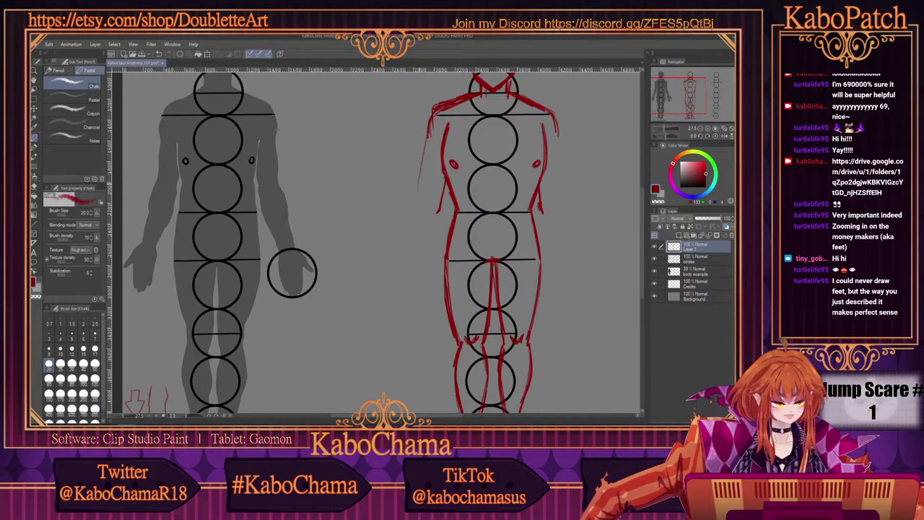
left_click_drag(429, 119, 416, 202)
left_click_drag(426, 135, 416, 192)
left_click_drag(559, 133, 567, 208)
left_click_drag(419, 194, 416, 209)
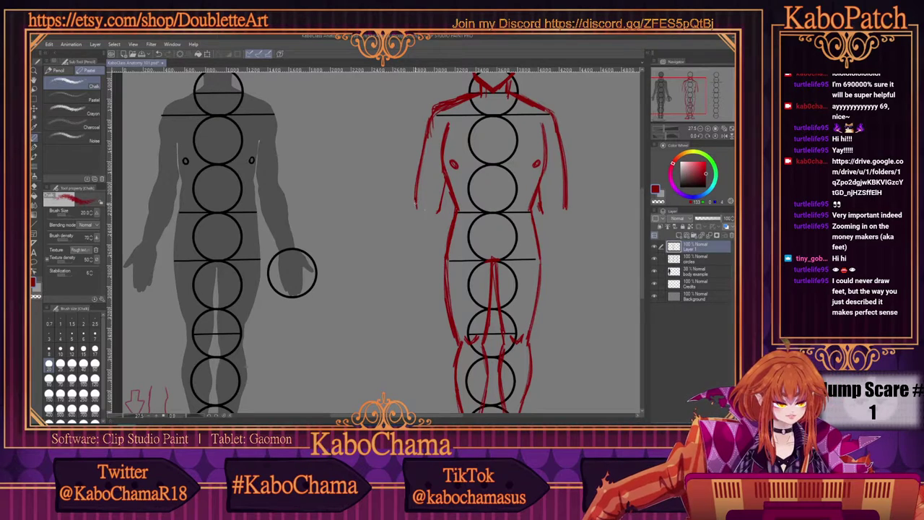
left_click_drag(563, 146, 565, 169)
left_click_drag(554, 114, 564, 148)
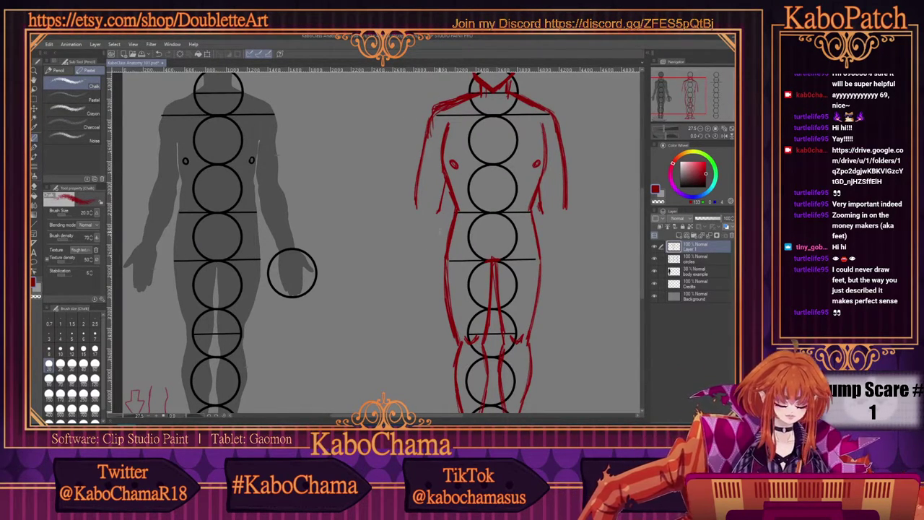
Step: Draw both red forearms with inner and outer lines tapering from the elbows to wrists at hip-line height
left_click_drag(439, 215, 425, 262)
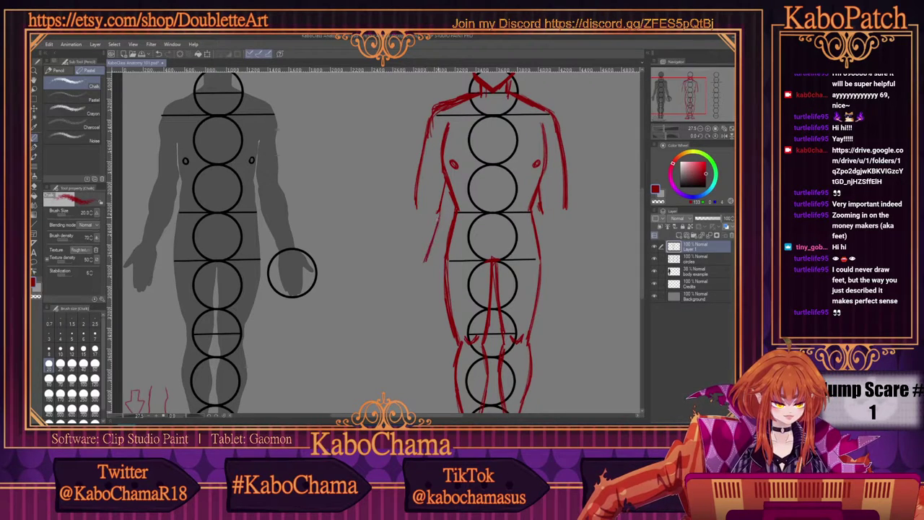
left_click_drag(416, 223, 413, 263)
mouse_move(416, 204)
left_mouse_down()
mouse_move(413, 257)
mouse_move(411, 234)
left_mouse_up()
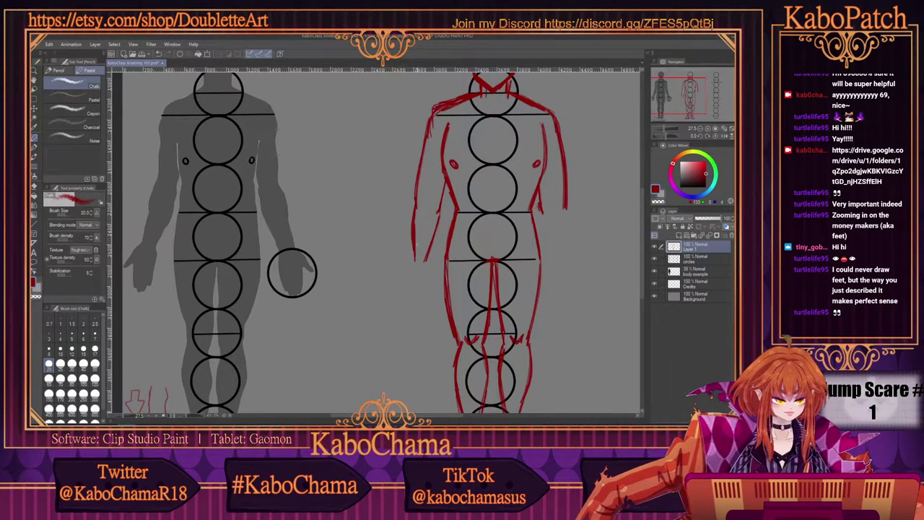
mouse_move(547, 210)
left_mouse_down()
mouse_move(546, 250)
mouse_move(564, 217)
mouse_move(564, 254)
left_mouse_up()
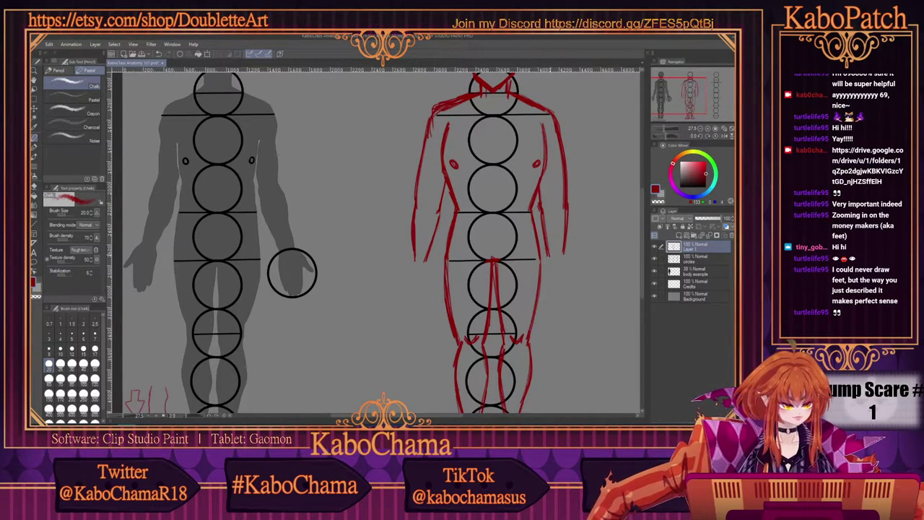
left_click_drag(564, 243, 565, 256)
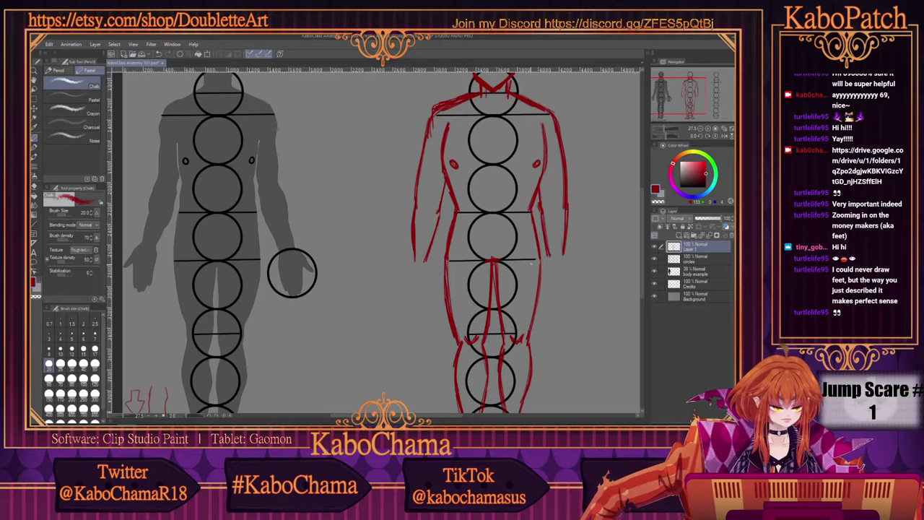
Step: Mark the fingertip level on both sides one circle below the hip line, and draw the hands as angular red shapes from the wrists
scroll(532, 265, "down", 3)
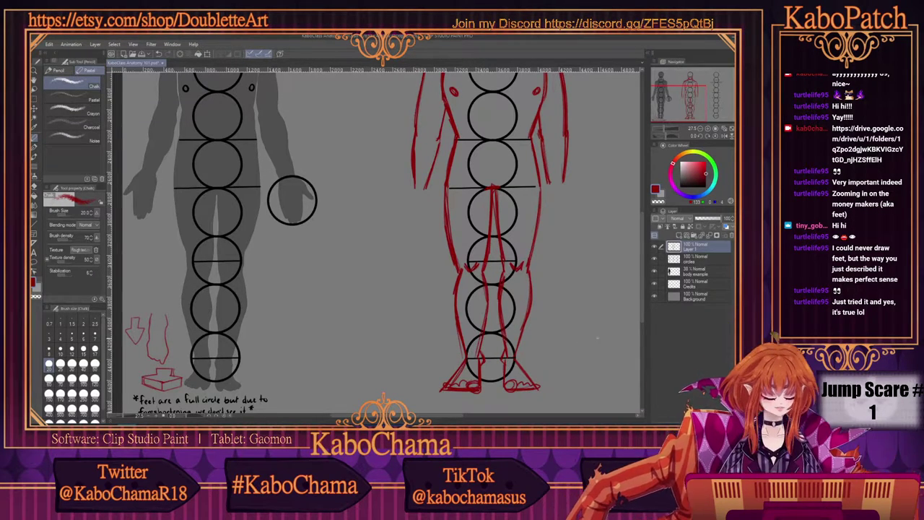
scroll(643, 314, "up", 3)
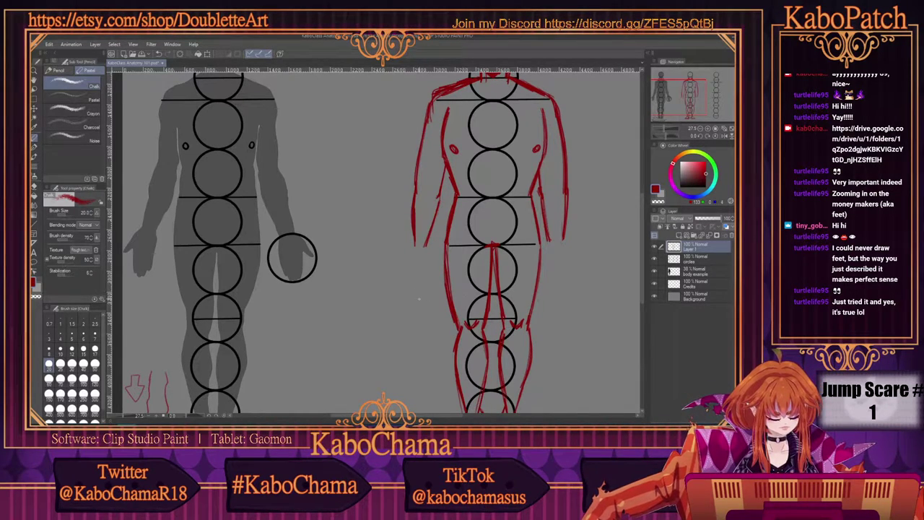
mouse_move(416, 297)
left_mouse_down()
mouse_move(408, 297)
mouse_move(419, 297)
left_mouse_up()
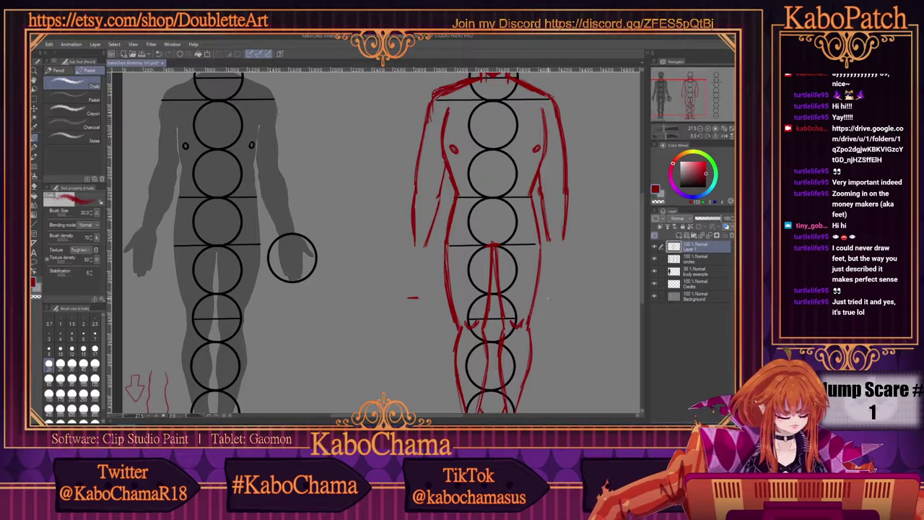
left_click_drag(561, 296, 569, 296)
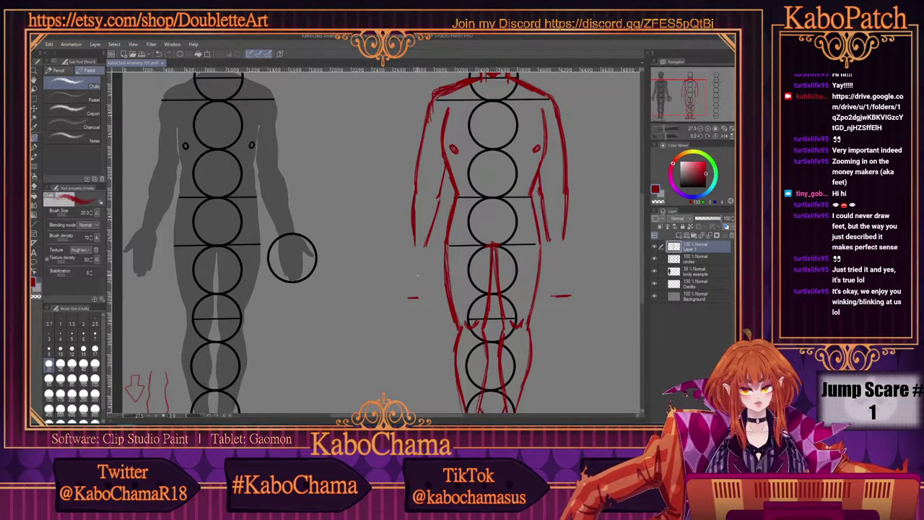
mouse_move(426, 247)
left_mouse_down()
mouse_move(434, 271)
mouse_move(409, 257)
mouse_move(401, 268)
mouse_move(432, 296)
mouse_move(407, 296)
left_mouse_up()
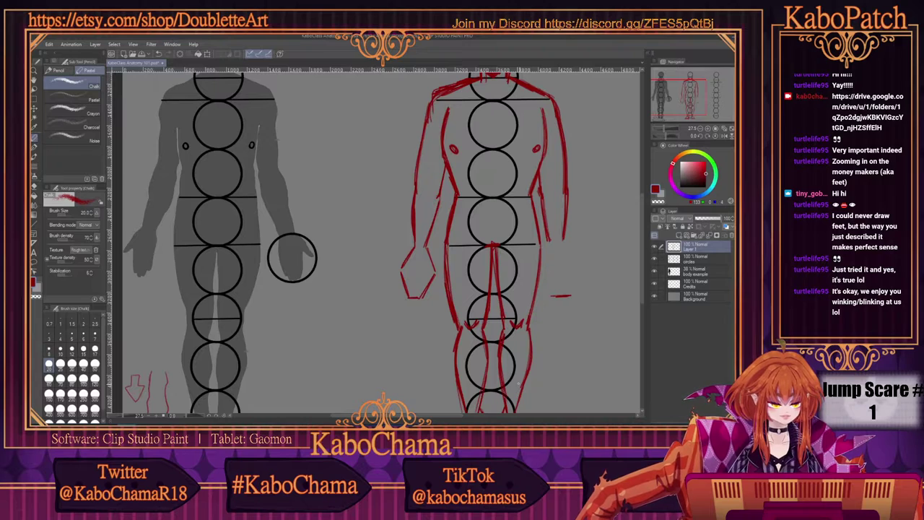
mouse_move(565, 242)
left_mouse_down()
mouse_move(577, 261)
mouse_move(550, 246)
mouse_move(553, 295)
left_mouse_up()
mouse_move(577, 266)
left_mouse_down()
mouse_move(569, 296)
mouse_move(577, 271)
left_mouse_up()
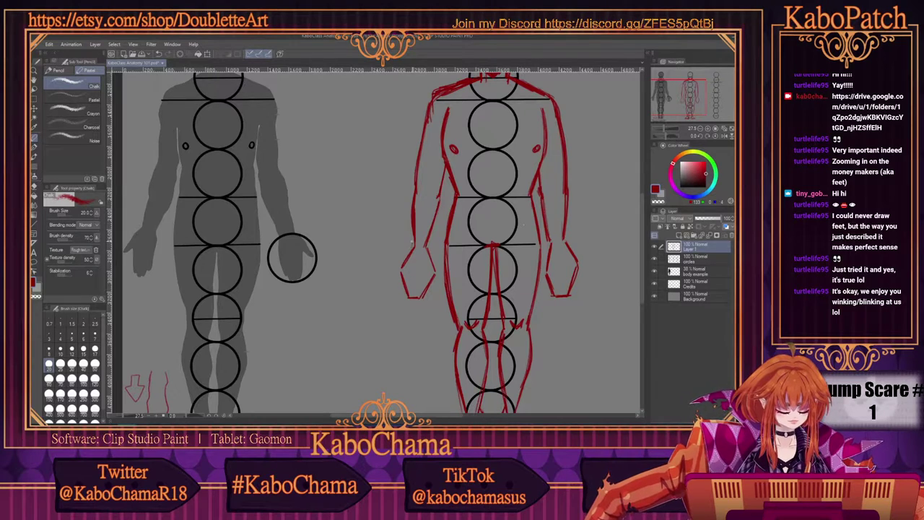
mouse_move(411, 239)
left_mouse_down()
mouse_move(402, 274)
mouse_move(430, 268)
left_mouse_up()
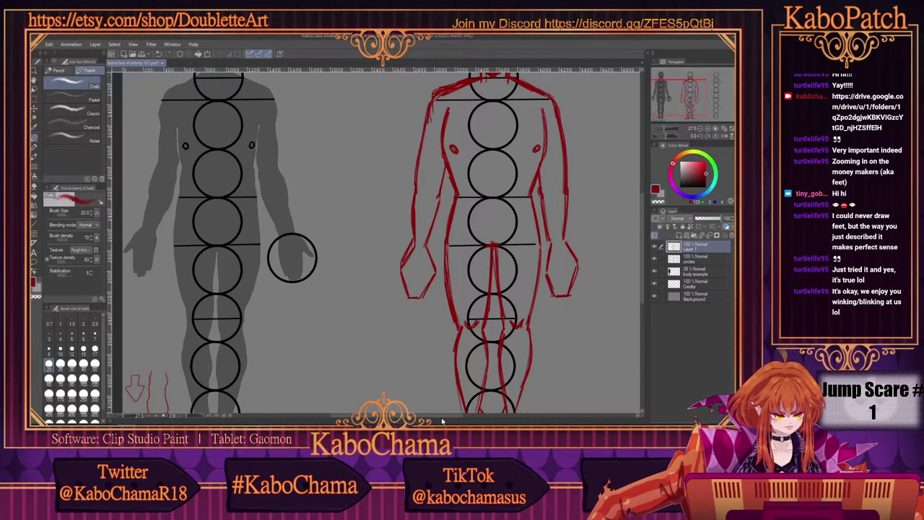
left_click_drag(553, 296, 574, 301)
left_click_drag(557, 303, 564, 301)
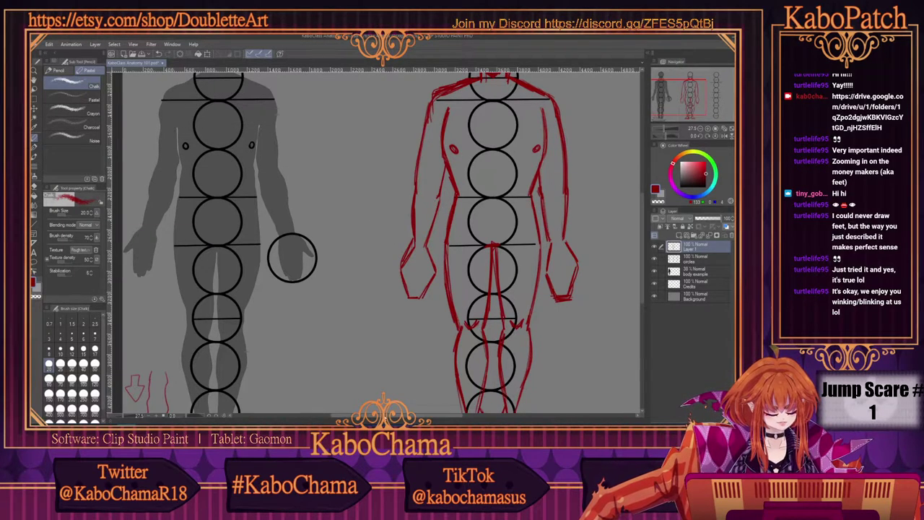
Step: View the whole canvas and temporarily hide the circles layer to examine the red figure without its guides
left_click_drag(396, 416, 416, 426)
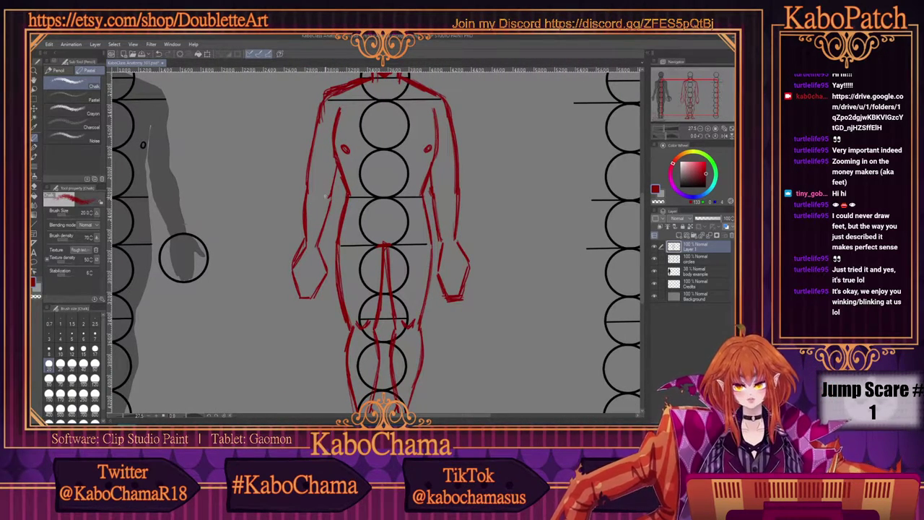
scroll(300, 235, "down", 3)
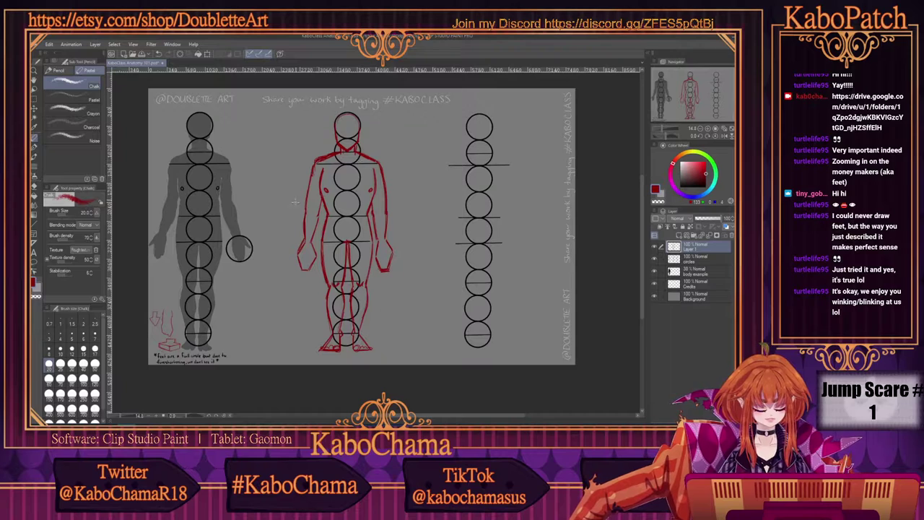
scroll(304, 266, "up", 1)
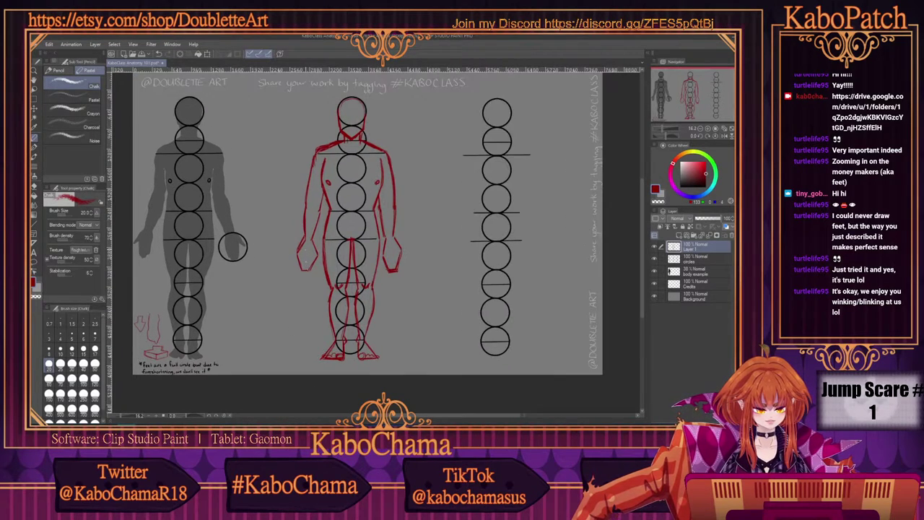
scroll(313, 131, "up", 1)
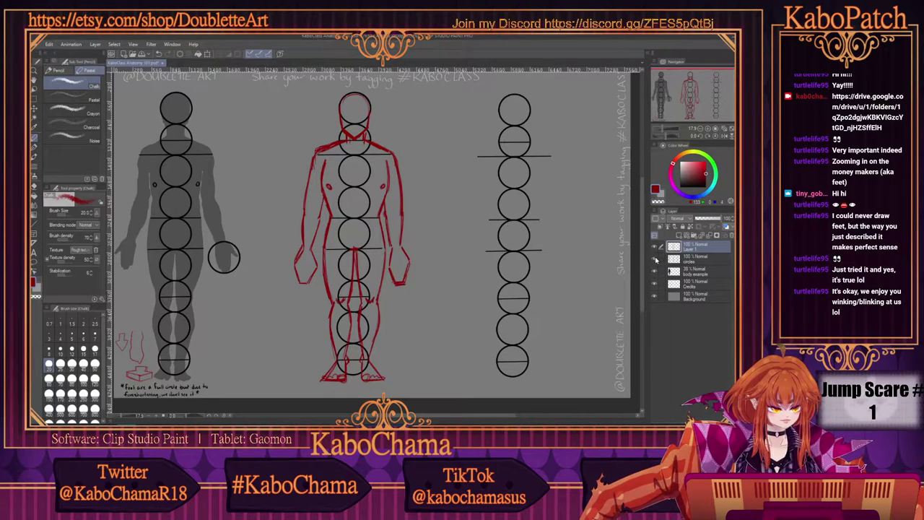
left_click(654, 260)
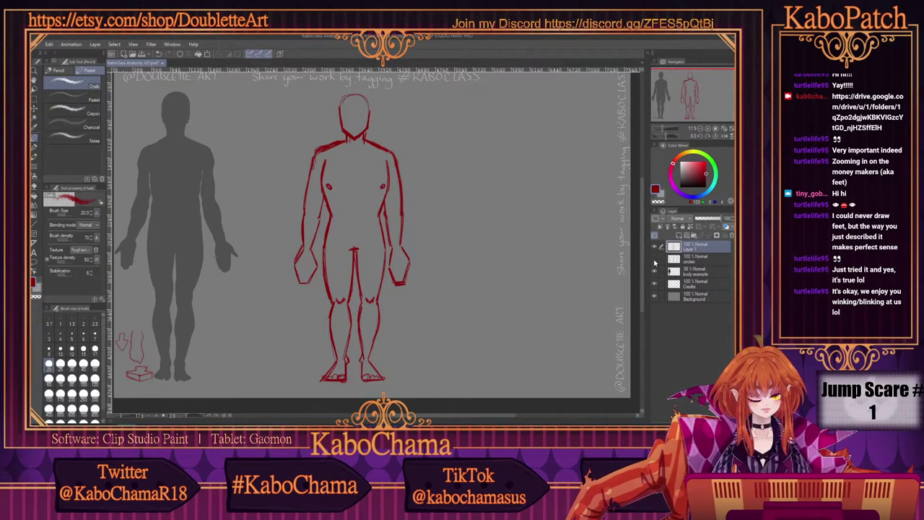
left_click(655, 261)
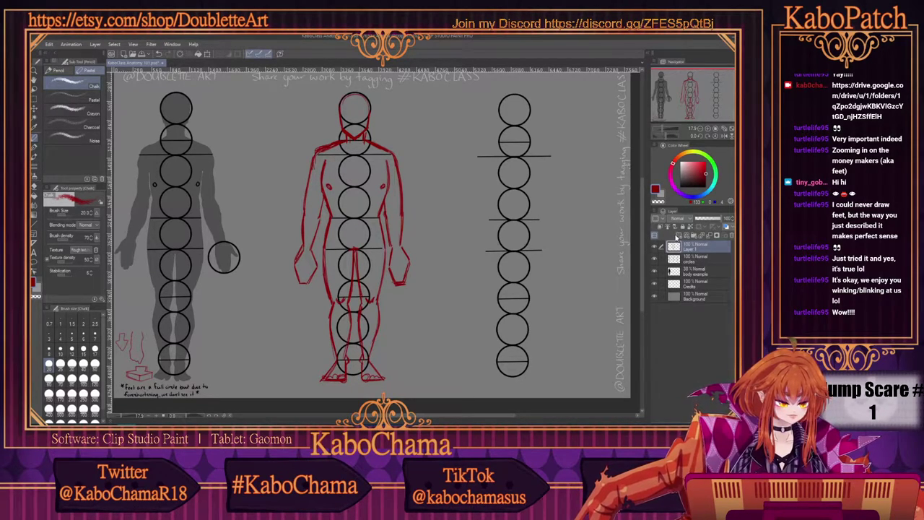
Step: Add a new layer above the red figure's layer and draw green collarbones along the shoulder line
left_click(677, 237)
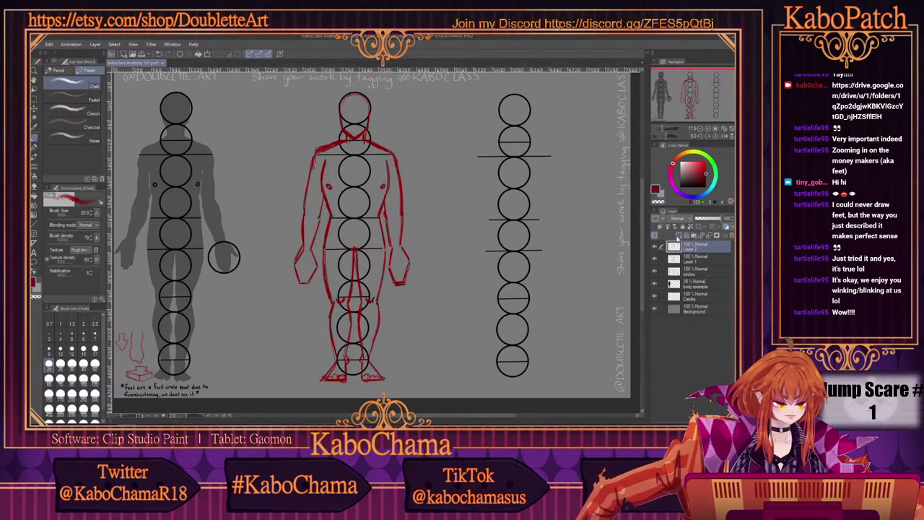
left_click(716, 172)
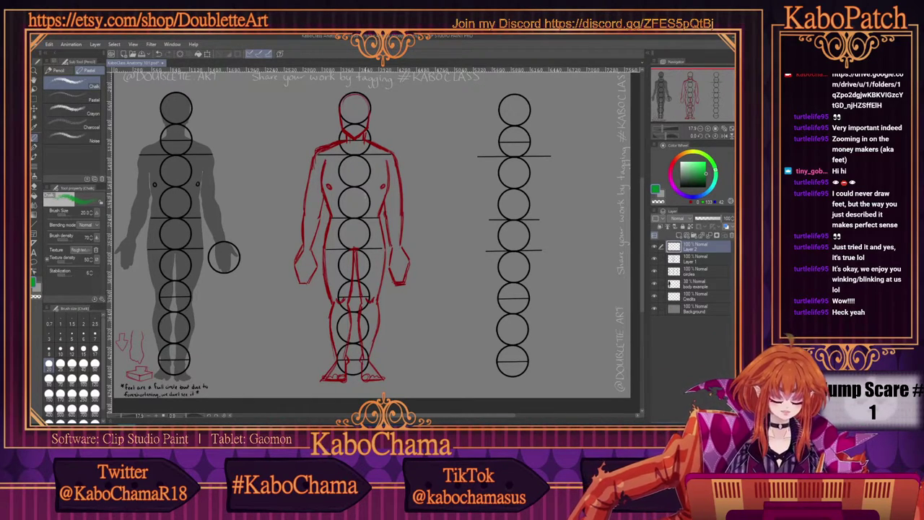
scroll(361, 172, "up", 4)
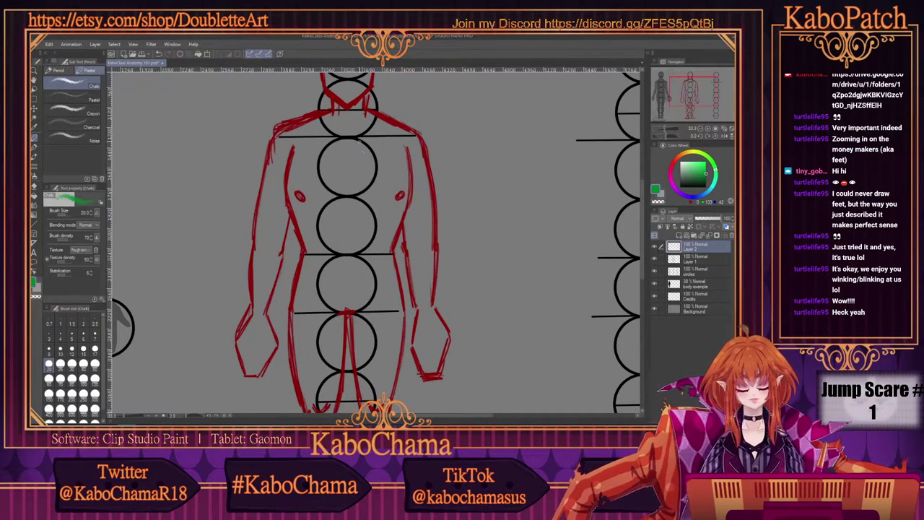
mouse_move(354, 135)
left_mouse_down()
mouse_move(387, 130)
mouse_move(309, 129)
mouse_move(338, 134)
left_mouse_up()
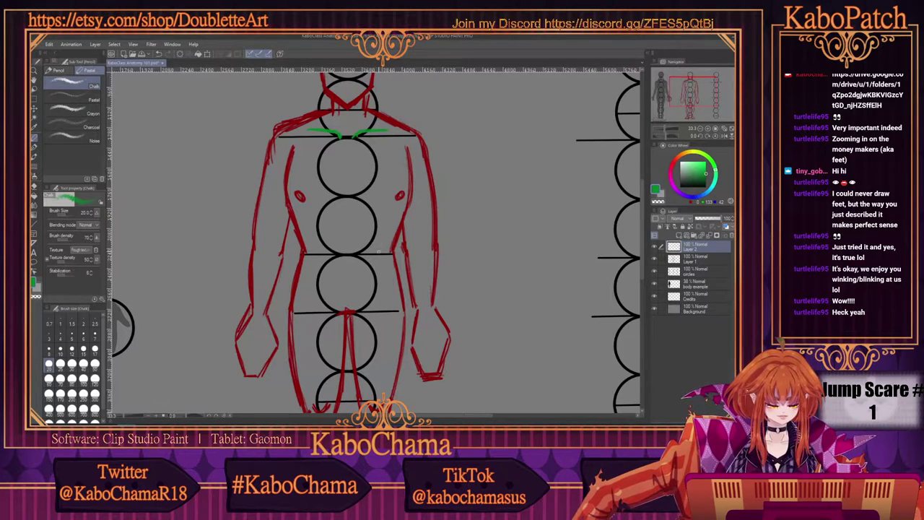
Step: Draw green torso sides inside the red outline, tapering from chest to waist line, and a rib-cage arch over the circle above the waist
left_click_drag(316, 253, 315, 235)
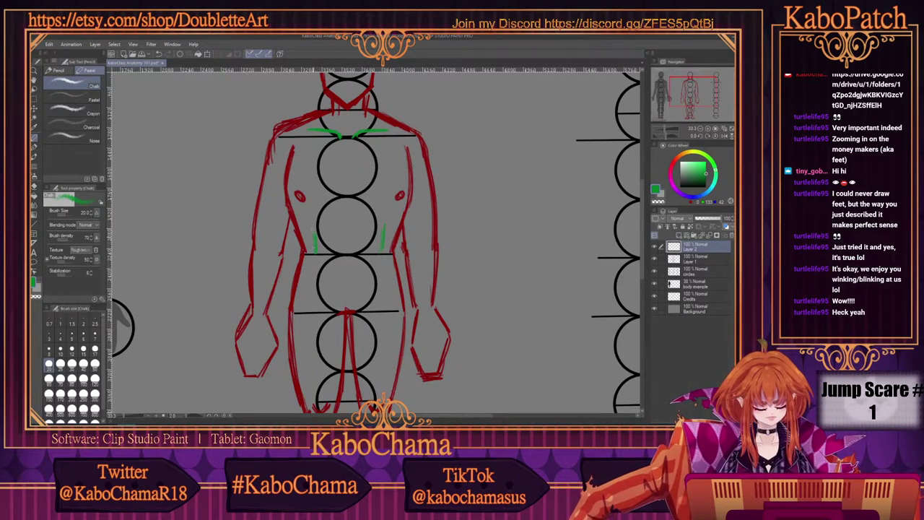
left_click_drag(382, 247, 377, 256)
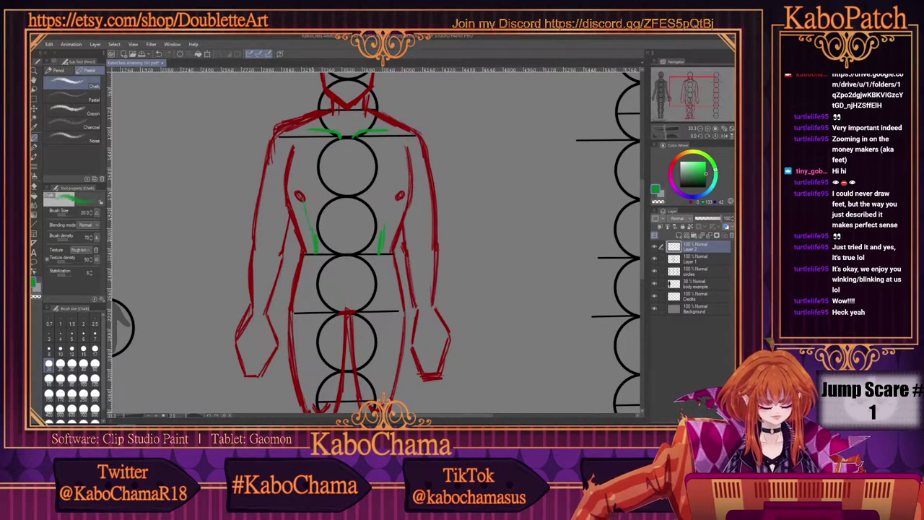
left_click_drag(300, 211, 309, 238)
left_click_drag(294, 167, 297, 187)
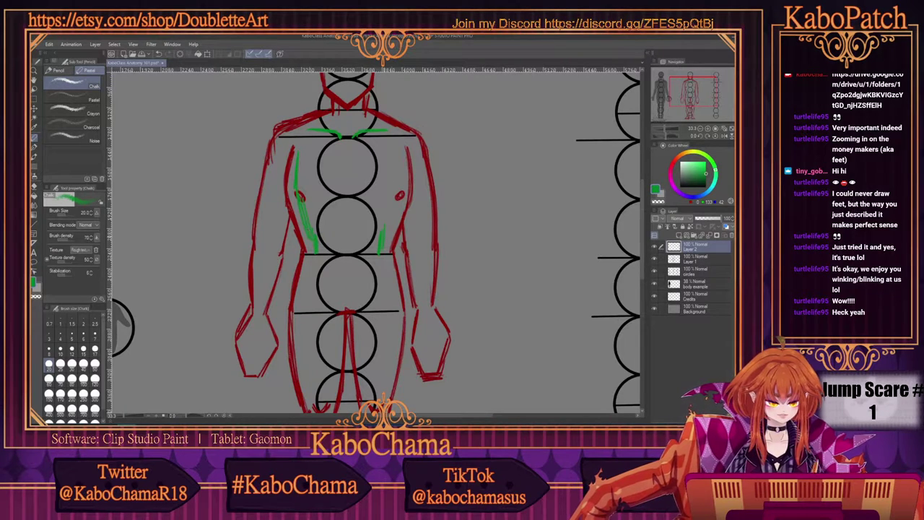
left_click_drag(397, 196, 387, 230)
left_click_drag(396, 158, 394, 194)
left_click_drag(388, 215, 383, 232)
left_click_drag(395, 156, 394, 201)
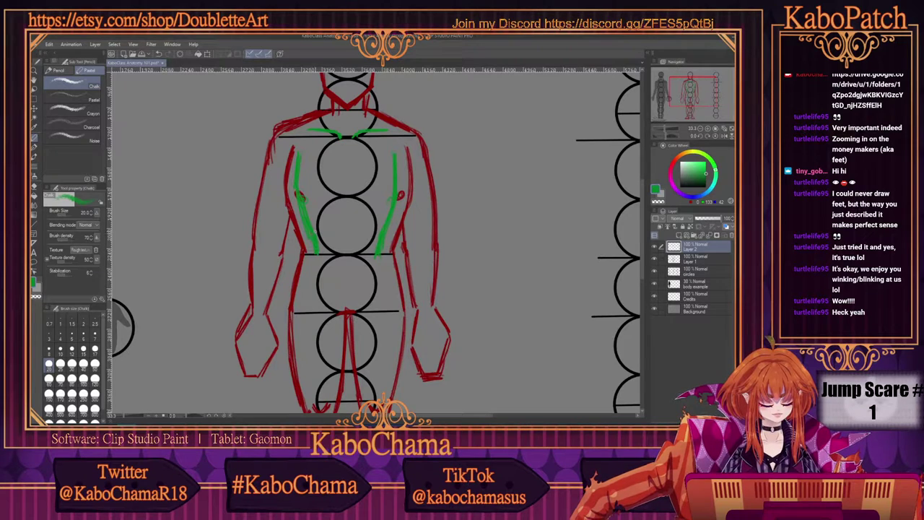
mouse_move(316, 233)
left_mouse_down()
mouse_move(364, 213)
mouse_move(377, 231)
left_mouse_up()
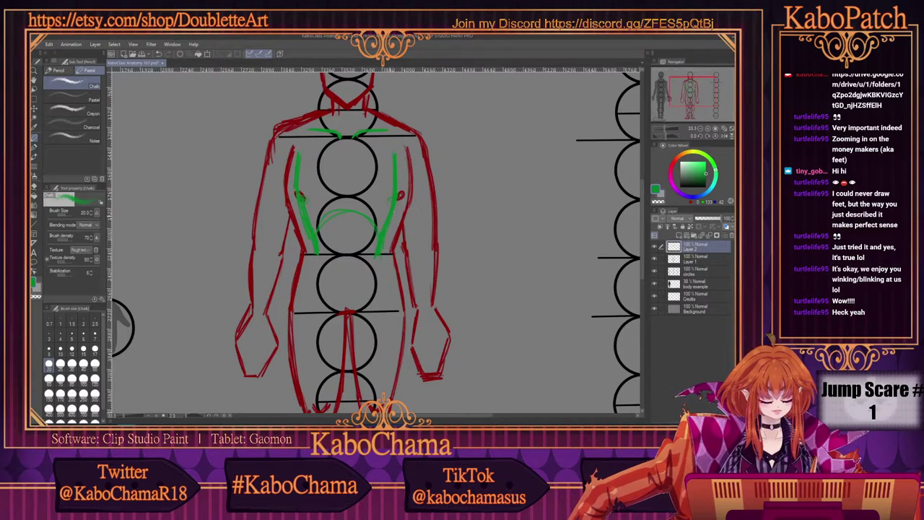
left_click_drag(471, 140, 465, 190)
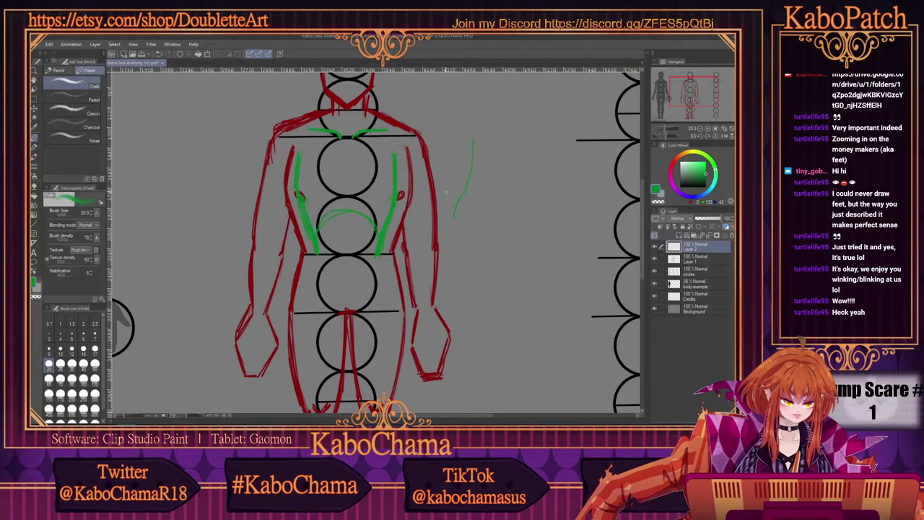
left_click_drag(432, 185, 454, 178)
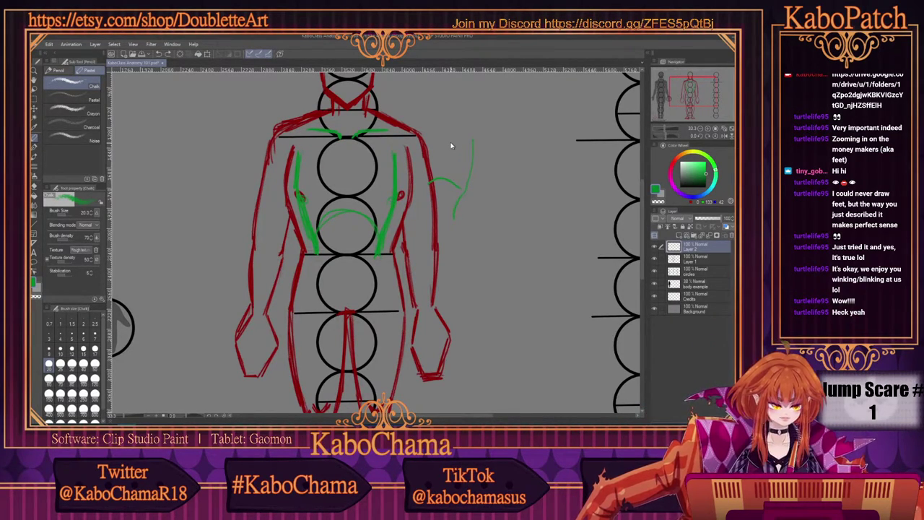
key("ctrl+z")
key("ctrl+z")
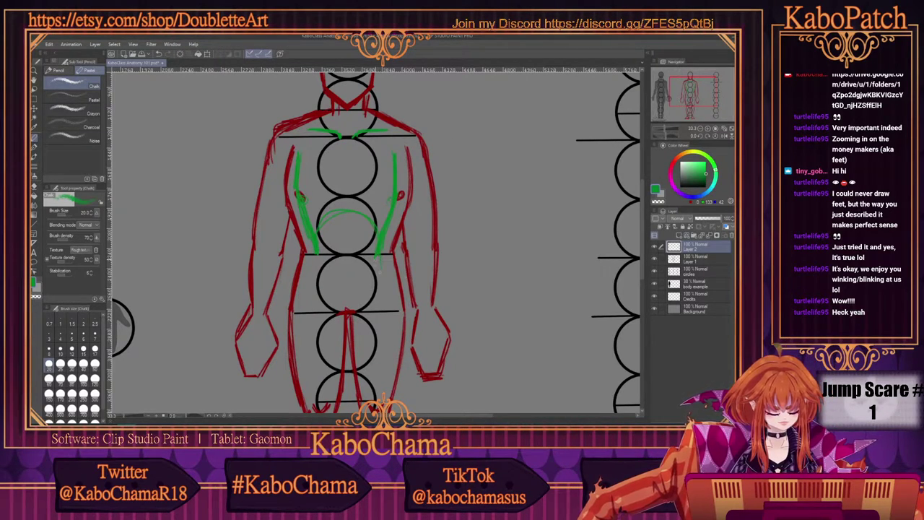
Step: Extend the green torso contours on both sides, flaring outward from the waist line to the hip line
left_click_drag(381, 277, 395, 308)
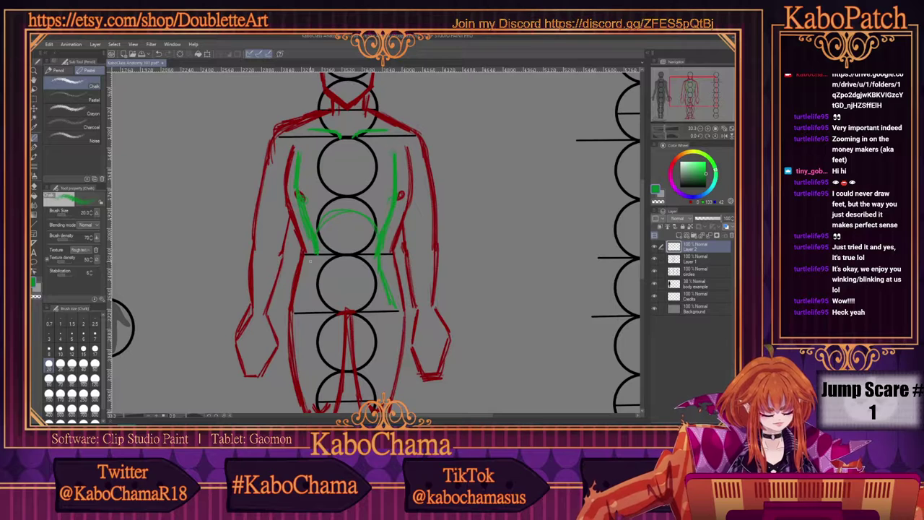
mouse_move(312, 257)
left_mouse_down()
mouse_move(316, 274)
mouse_move(297, 310)
left_mouse_up()
left_click_drag(312, 281, 306, 302)
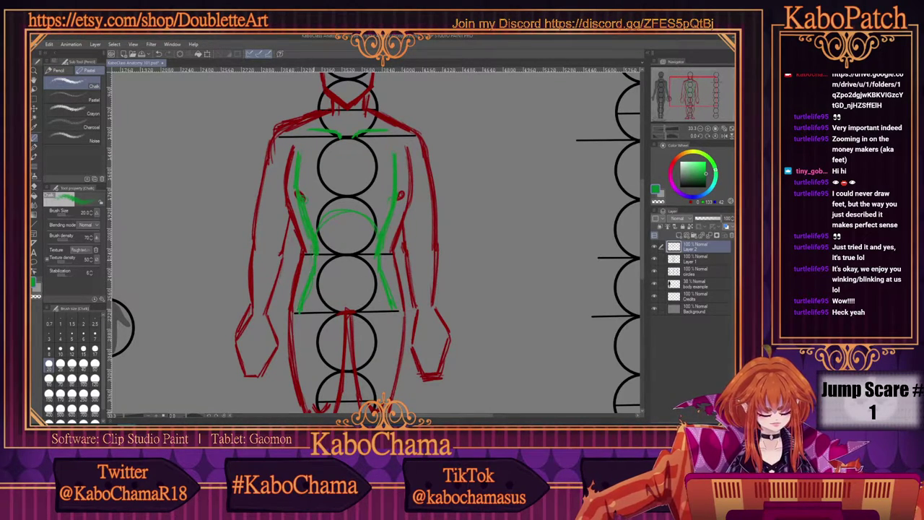
Step: Draw the green outer thigh contours on both sides, curving from the hip line down to the knees inside the red legs
scroll(377, 244, "down", 2)
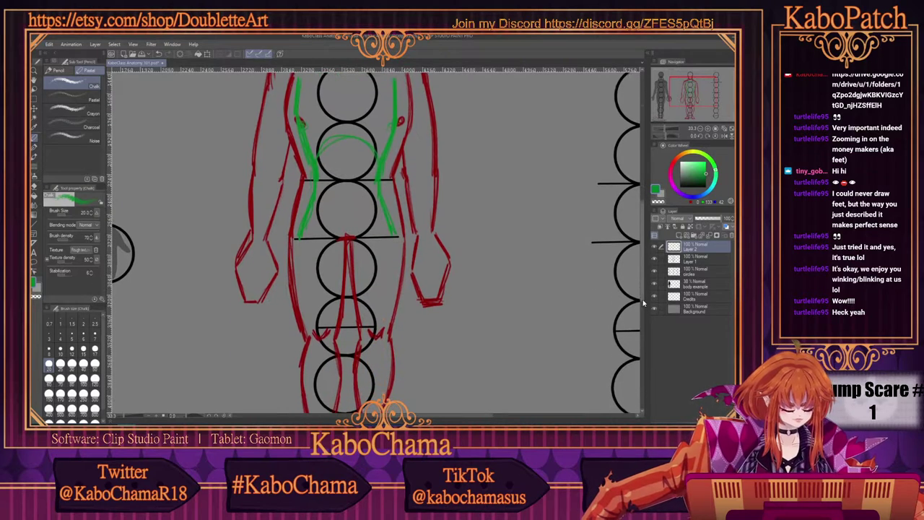
left_click_drag(394, 233, 391, 250)
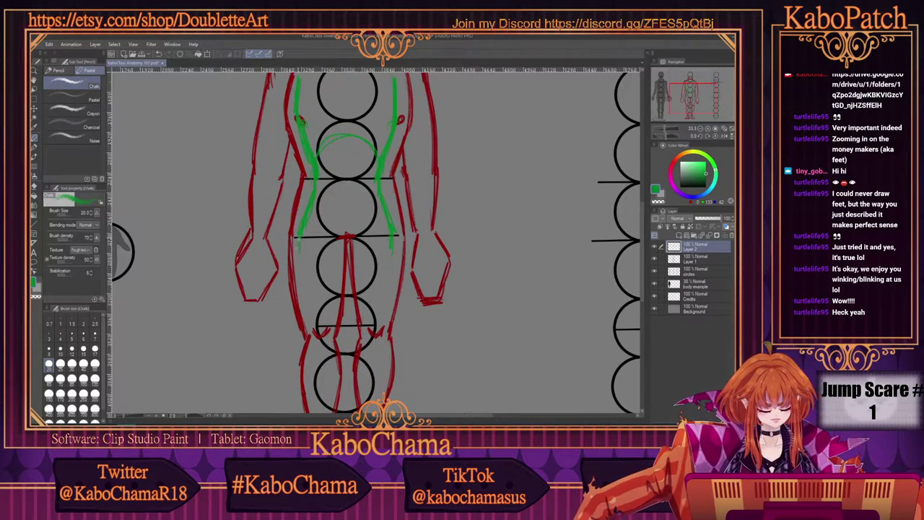
left_click_drag(298, 245, 298, 263)
left_click_drag(390, 264, 387, 330)
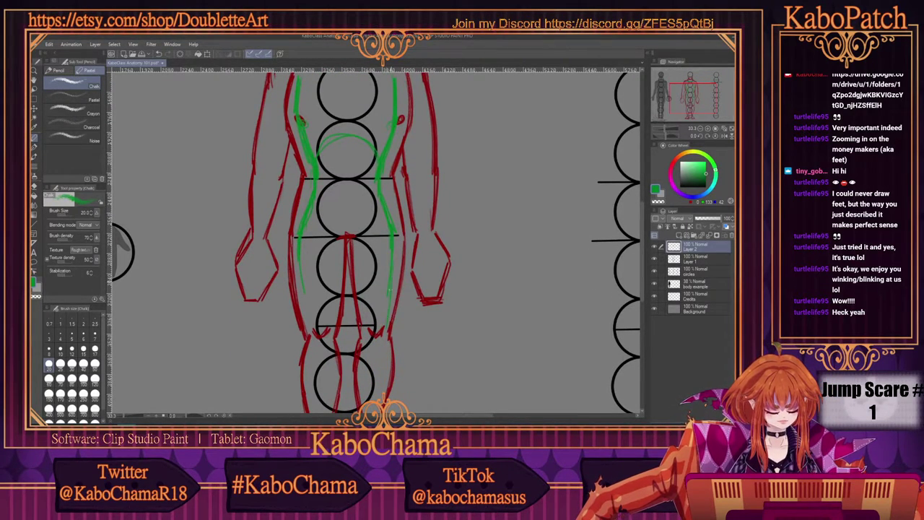
left_click_drag(390, 280, 388, 322)
left_click_drag(300, 263, 310, 333)
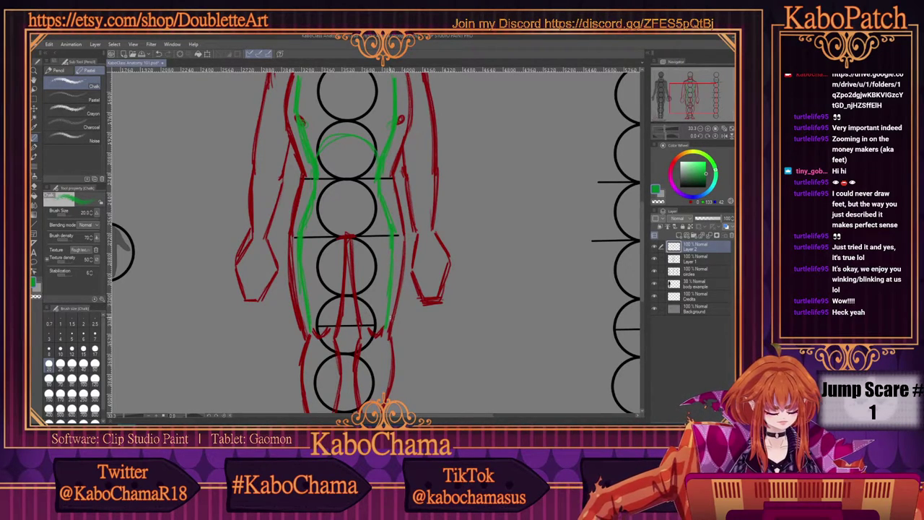
left_click_drag(396, 241, 393, 291)
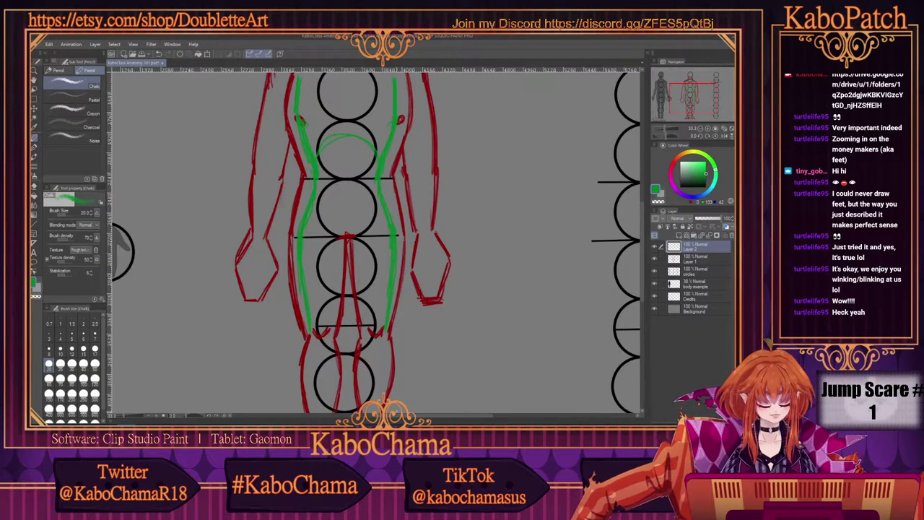
Step: Add inward green arrows beside the thighs, green inner-thigh lines from crotch to knees, and a navel mark below the waist line
left_click_drag(379, 305, 418, 305)
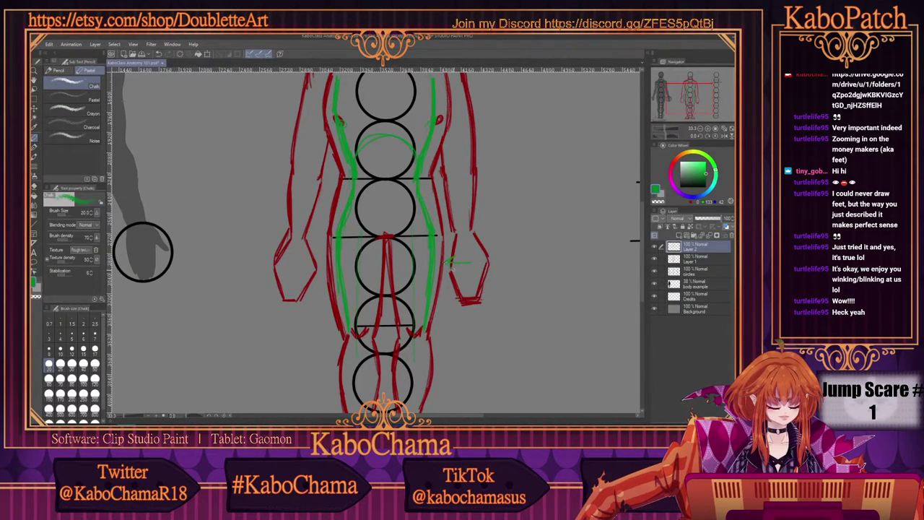
left_click_drag(304, 264, 325, 263)
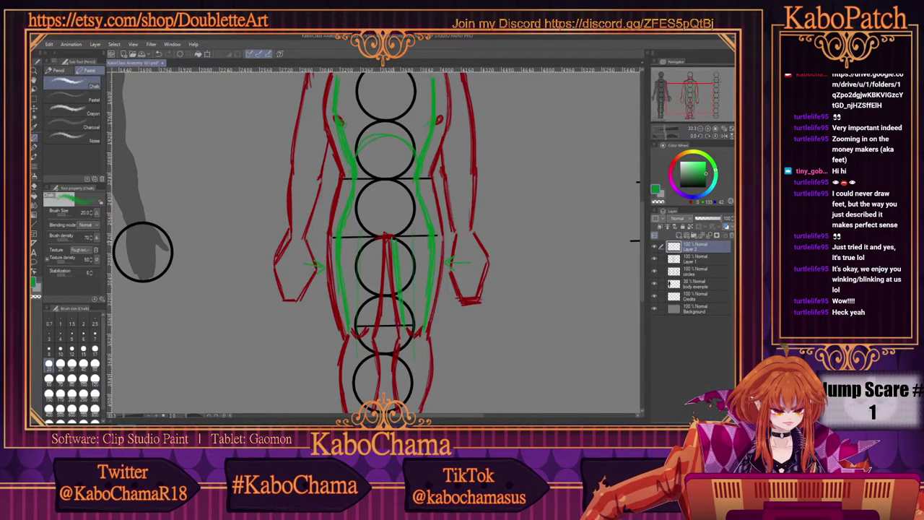
left_click_drag(379, 282, 368, 328)
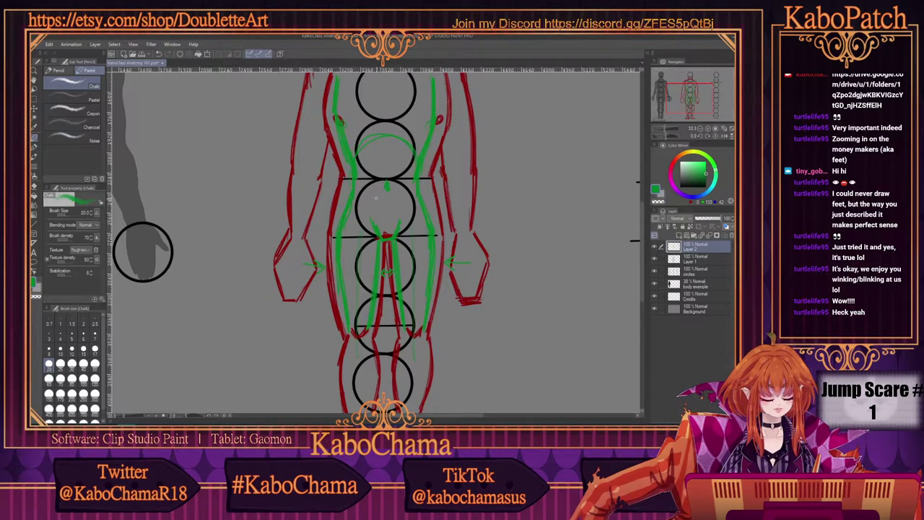
Step: Draw both green lower legs tapering from the knees to the ankle line, and outline the feet over the red ones
scroll(641, 300, "down", 3)
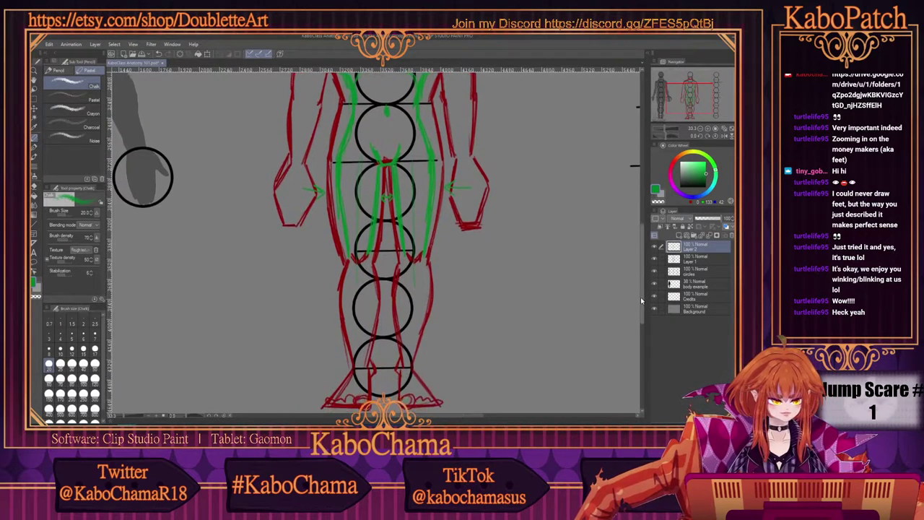
scroll(641, 301, "down", 2)
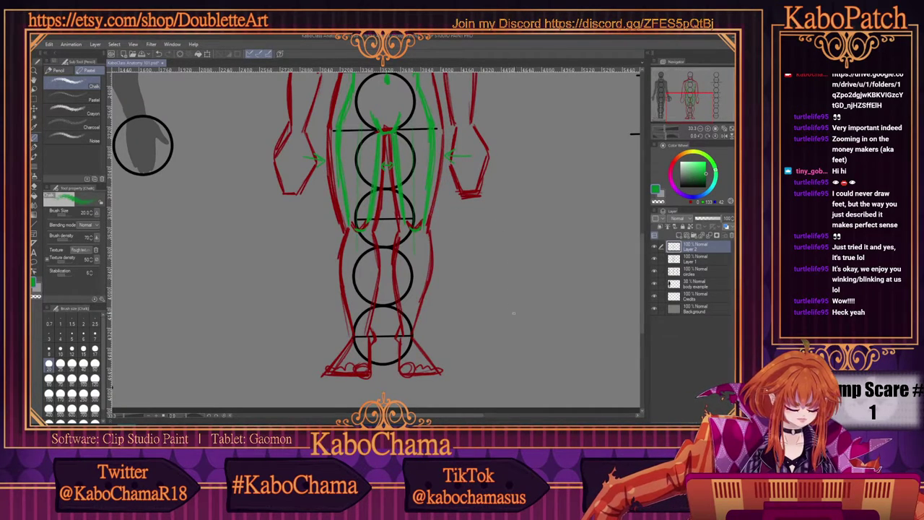
left_click_drag(427, 253, 413, 336)
left_click_drag(403, 226, 400, 295)
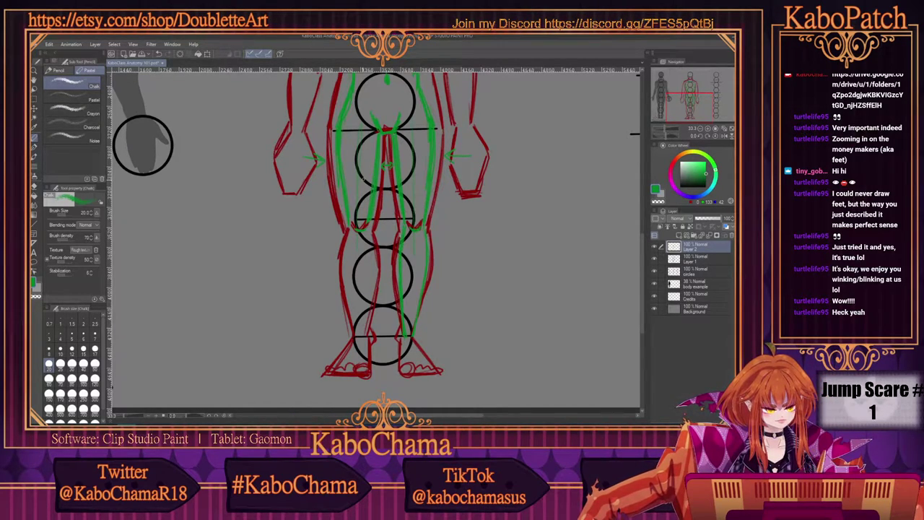
mouse_move(372, 248)
left_mouse_down()
mouse_move(369, 311)
mouse_move(351, 245)
mouse_move(353, 335)
left_mouse_up()
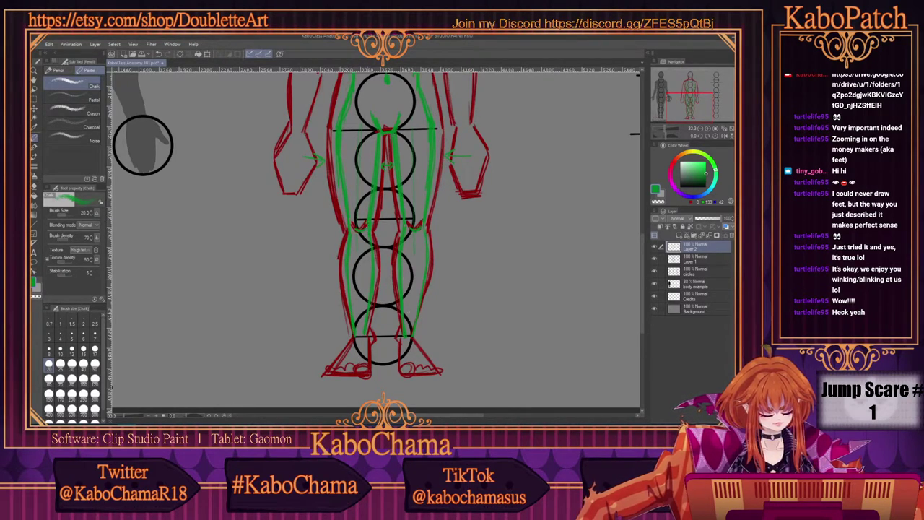
mouse_move(413, 338)
left_mouse_down()
mouse_move(434, 366)
mouse_move(406, 369)
mouse_move(440, 372)
left_mouse_up()
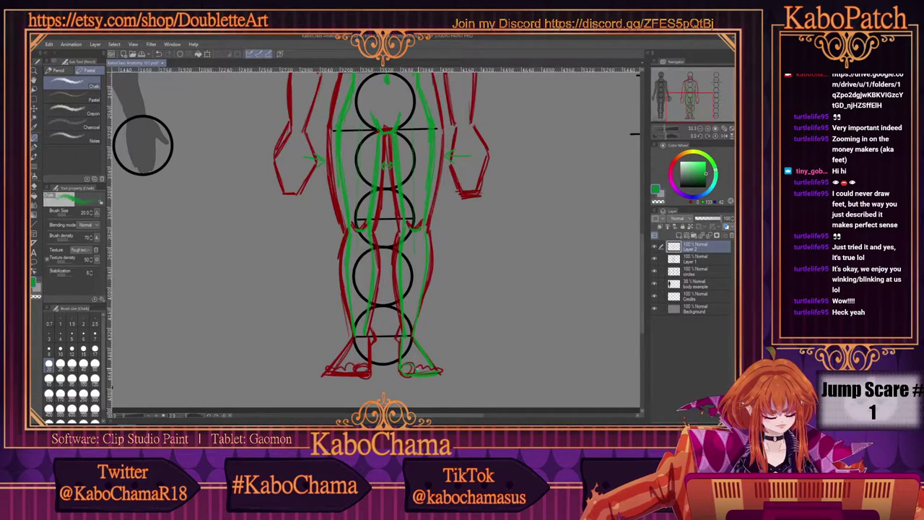
mouse_move(370, 336)
left_mouse_down()
mouse_move(370, 374)
mouse_move(326, 371)
left_mouse_up()
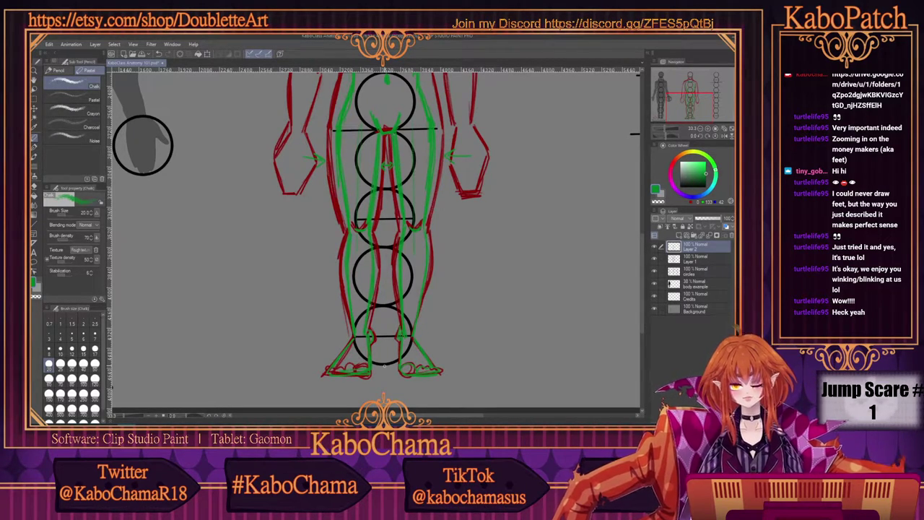
Step: Draw a slimmer green arm on the viewer's right, from the shoulder to the wrist, and outline its hand within the red one
scroll(636, 275, "up", 5)
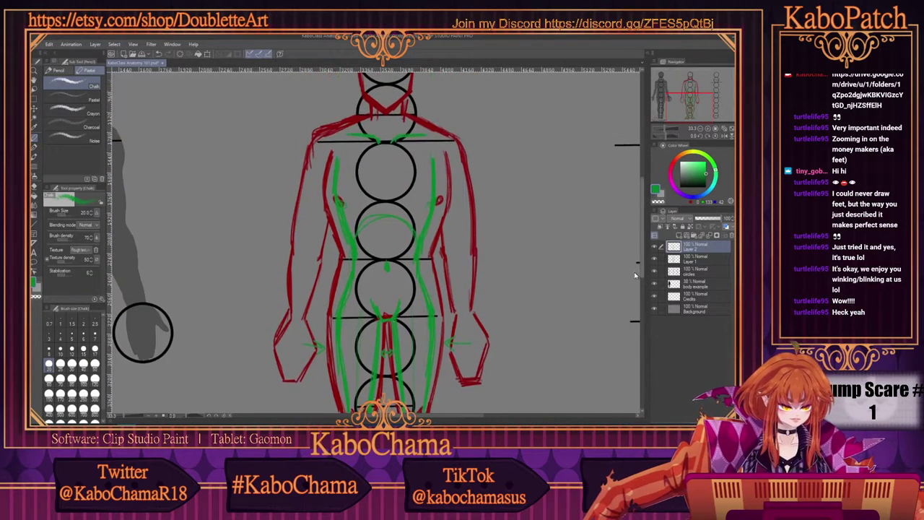
scroll(636, 274, "up", 1)
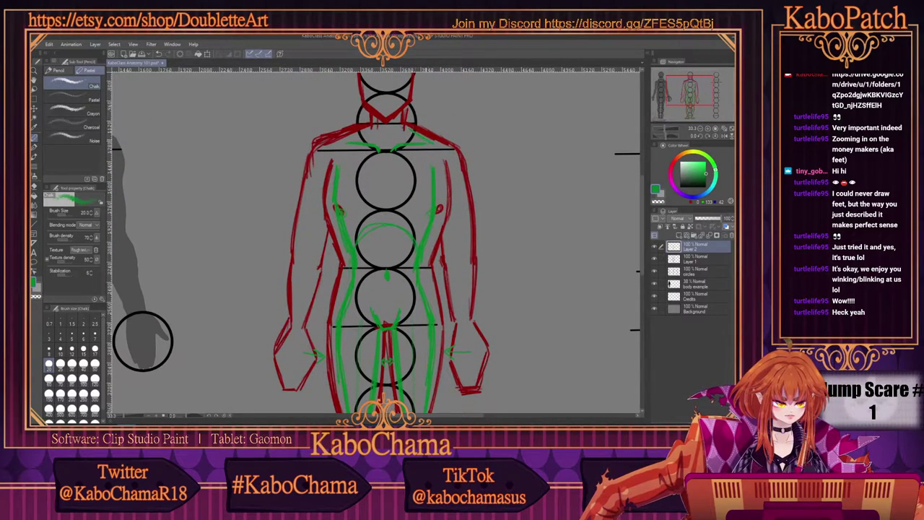
left_click_drag(425, 139, 451, 155)
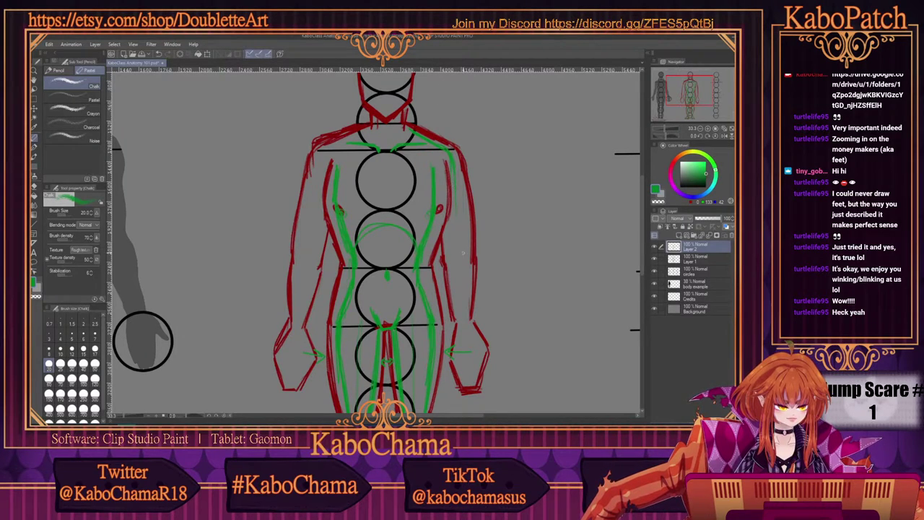
left_click_drag(461, 220, 460, 274)
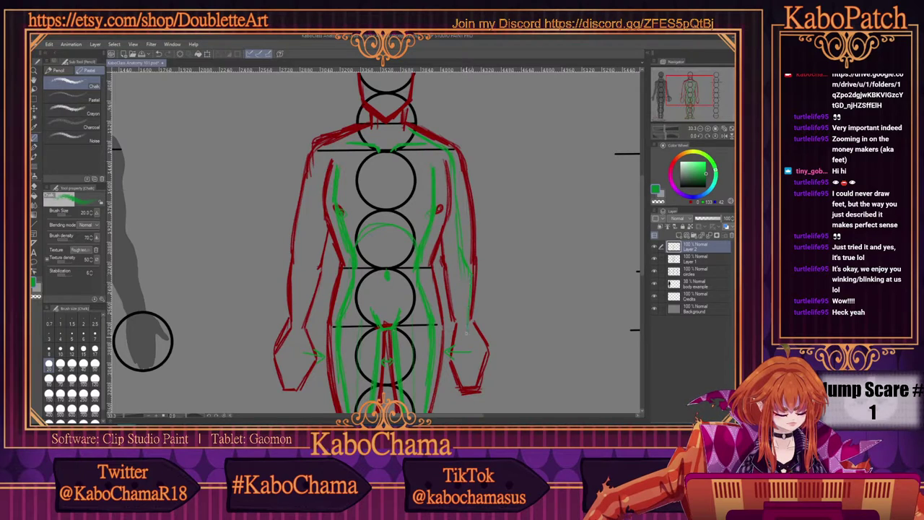
left_click_drag(465, 324, 469, 339)
left_click_drag(442, 250, 446, 268)
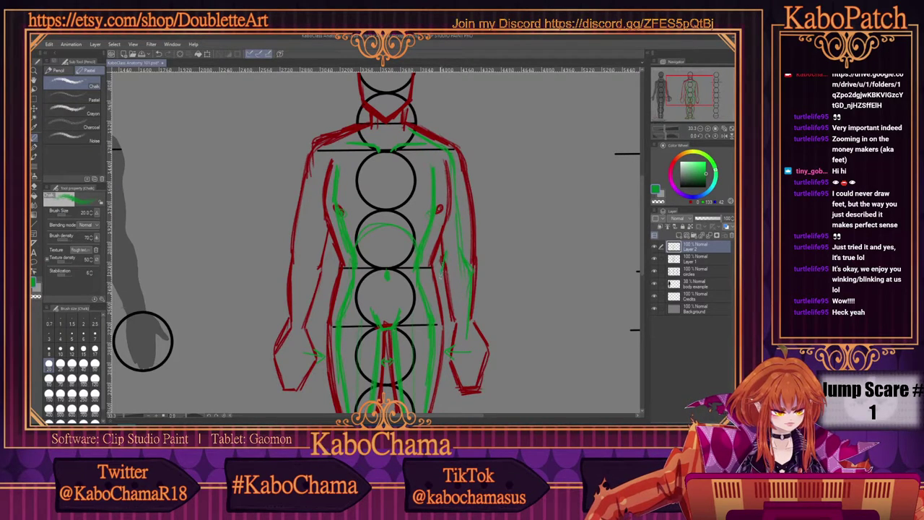
left_click_drag(447, 301, 451, 322)
mouse_move(453, 326)
left_mouse_down()
mouse_move(474, 334)
mouse_move(481, 356)
mouse_move(458, 384)
left_mouse_up()
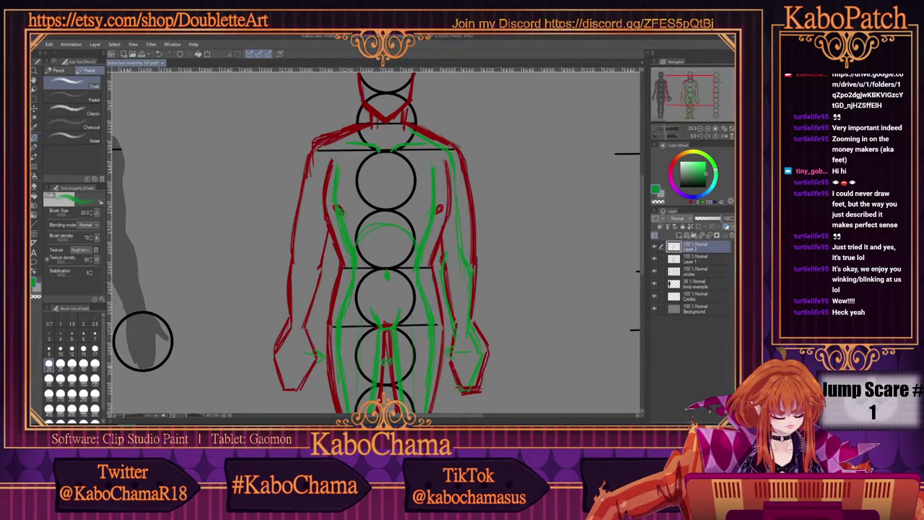
left_click_drag(451, 352, 462, 388)
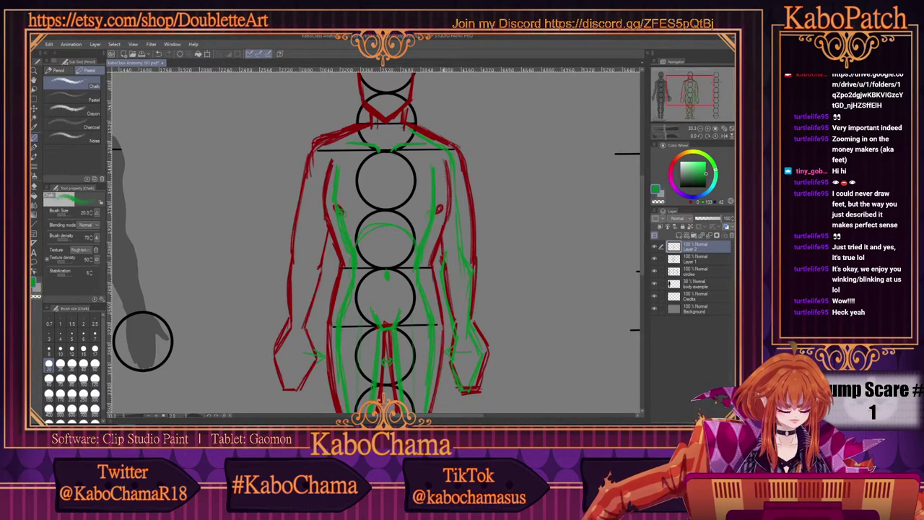
Step: Add the green shoulder slope on the viewer's left, and sketch a separate green arm study with shoulder, upper-arm, forearm and wrist forms beside the figure
left_click_drag(370, 123, 338, 137)
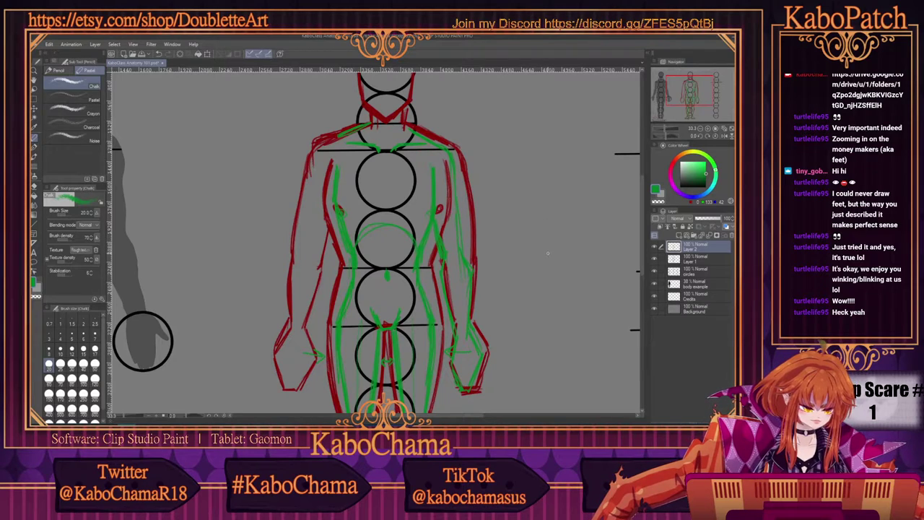
left_click_drag(536, 146, 539, 206)
left_click_drag(506, 152, 512, 190)
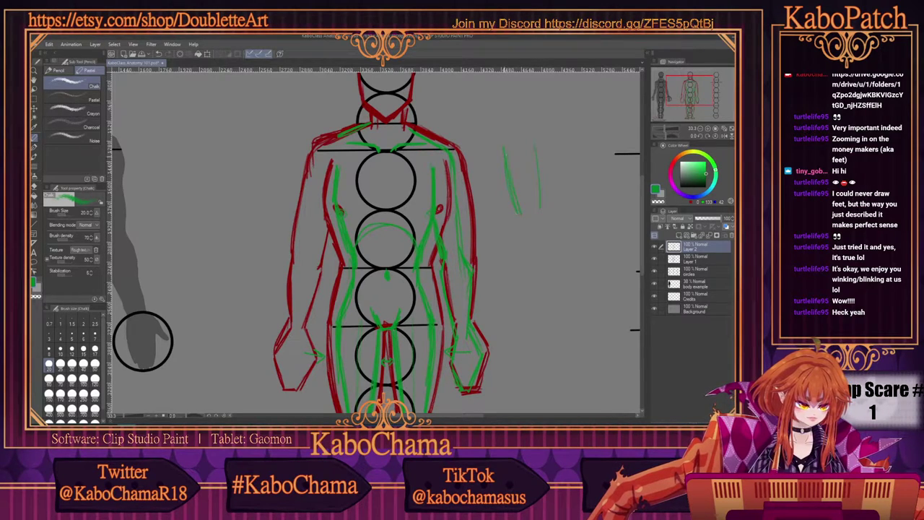
left_click_drag(509, 149, 529, 177)
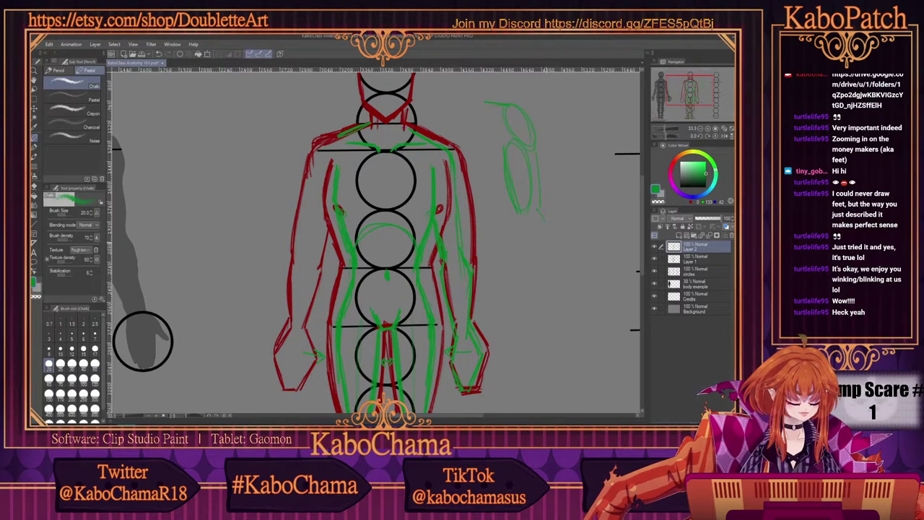
left_click_drag(547, 230, 543, 253)
left_click_drag(515, 216, 527, 275)
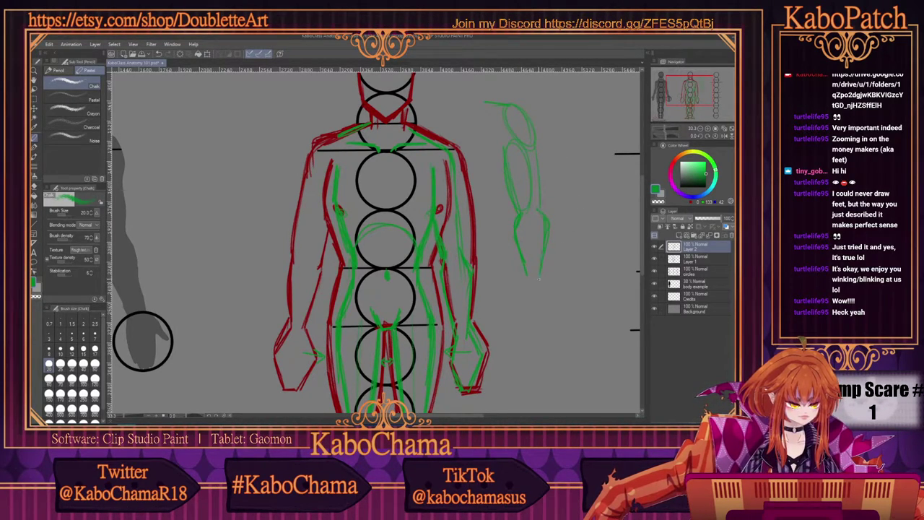
left_click_drag(517, 228, 522, 250)
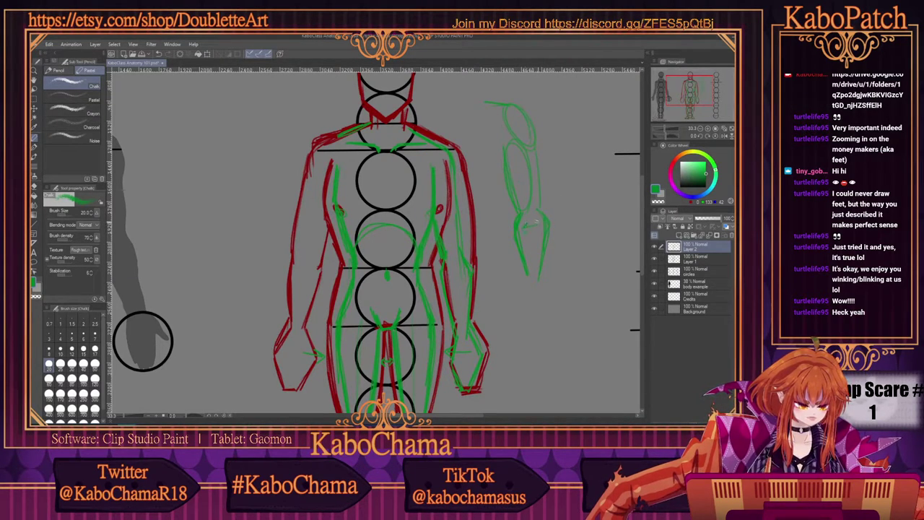
left_click_drag(539, 220, 536, 232)
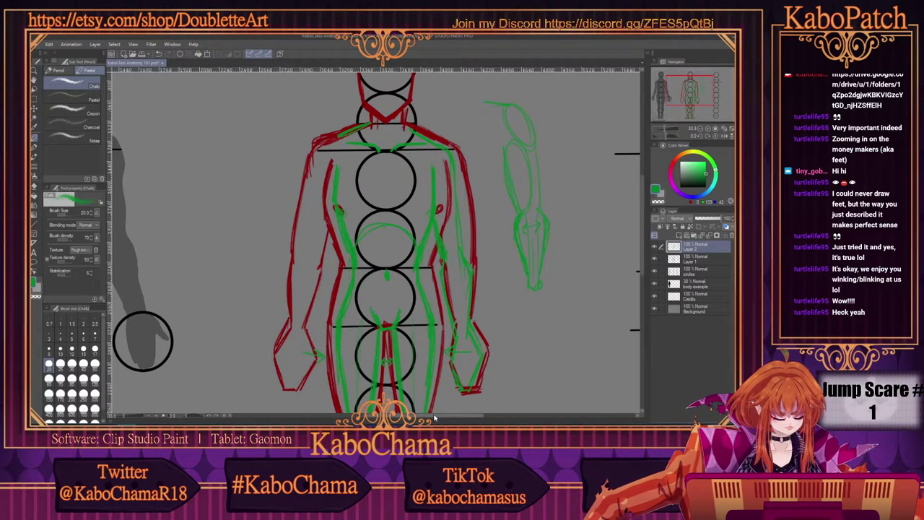
Step: Draw the slimmer green arm and hand on the viewer's left, and outline the head in green over the red one
left_click_drag(444, 421, 429, 423)
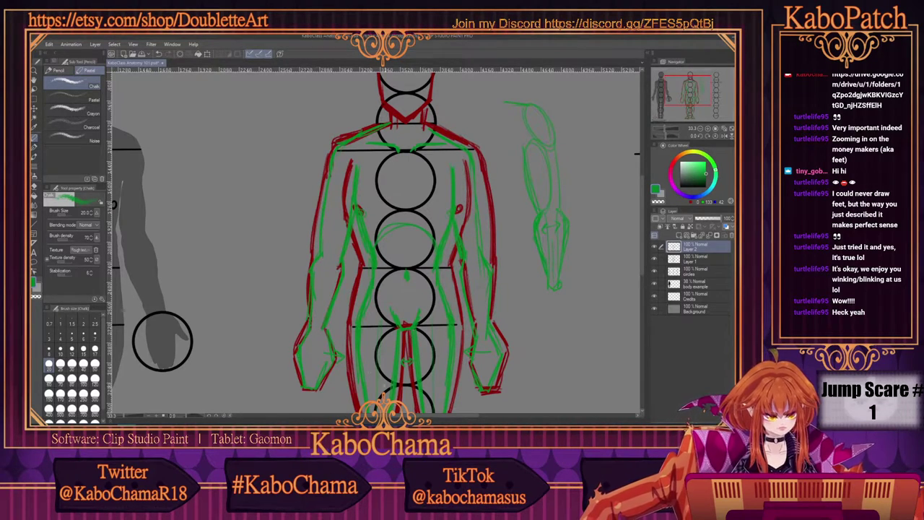
scroll(608, 303, "up", 3)
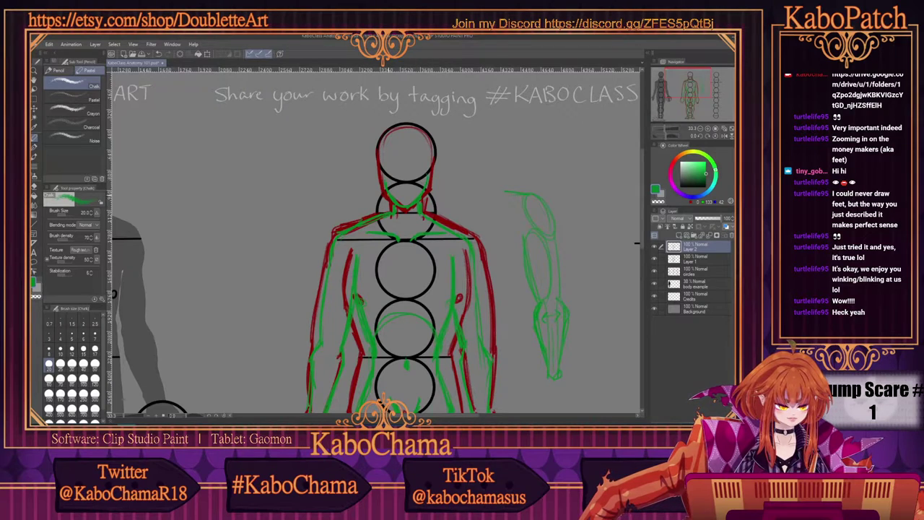
left_click_drag(383, 181, 377, 144)
mouse_move(434, 175)
left_mouse_down()
mouse_move(432, 155)
mouse_move(394, 125)
left_mouse_up()
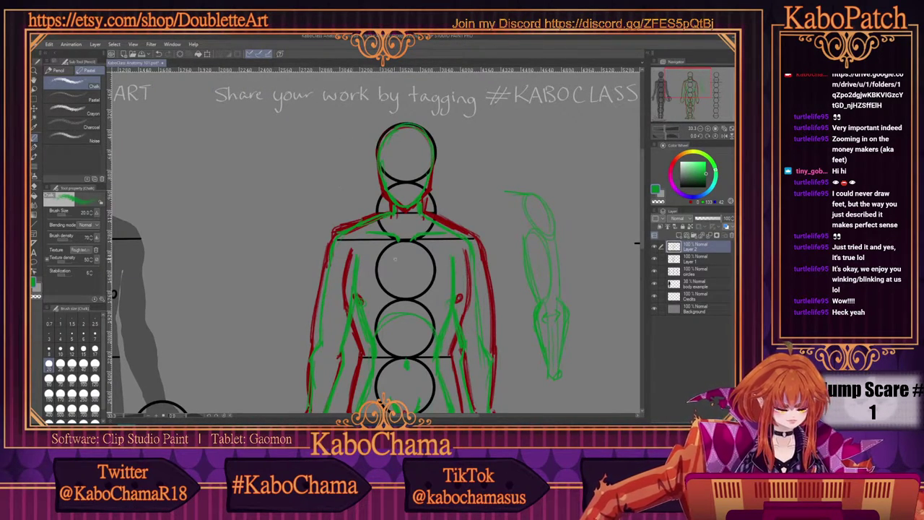
Step: Hide Layer 1 and the circles layer to examine the green figure alone on the full canvas, and show both layers again
scroll(395, 259, "down", 5)
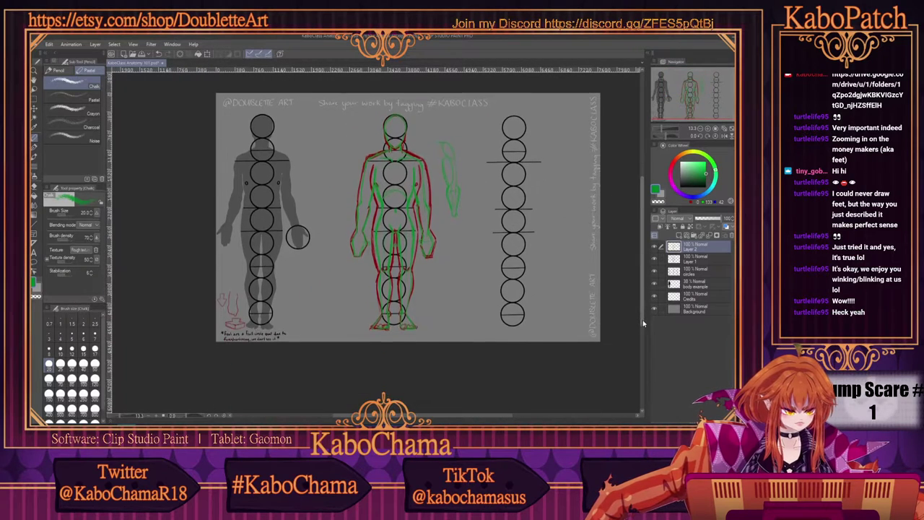
scroll(643, 323, "up", 3)
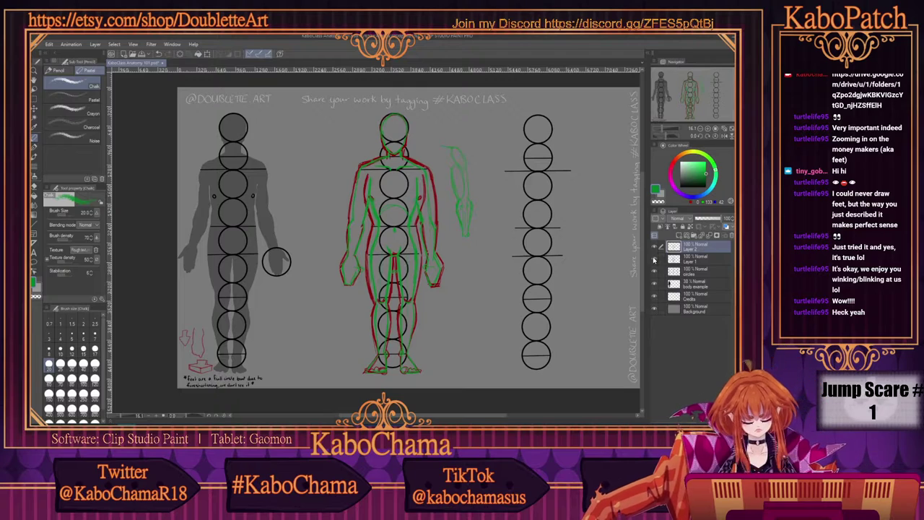
left_click(654, 260)
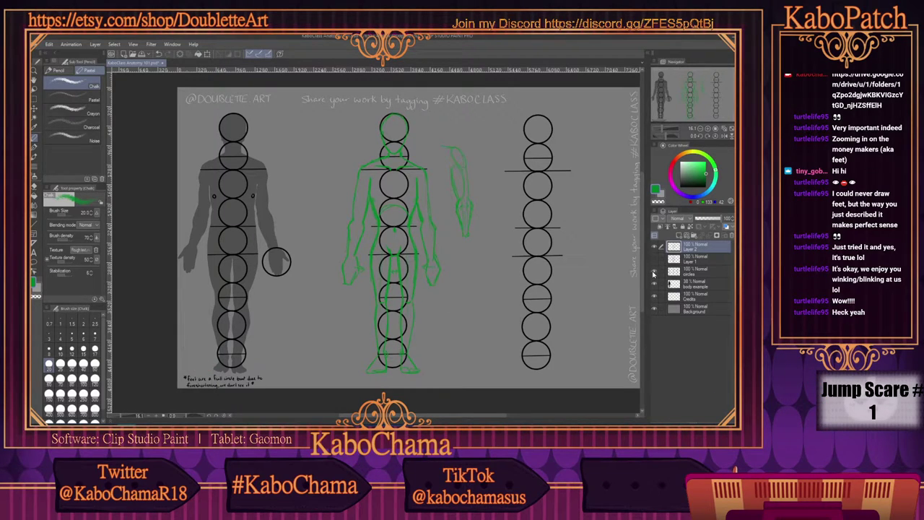
left_click(654, 272)
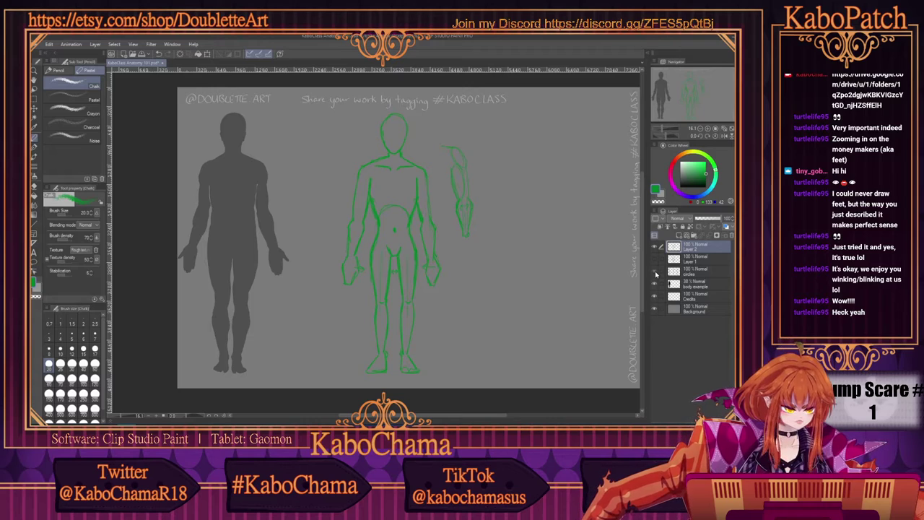
left_click(655, 272)
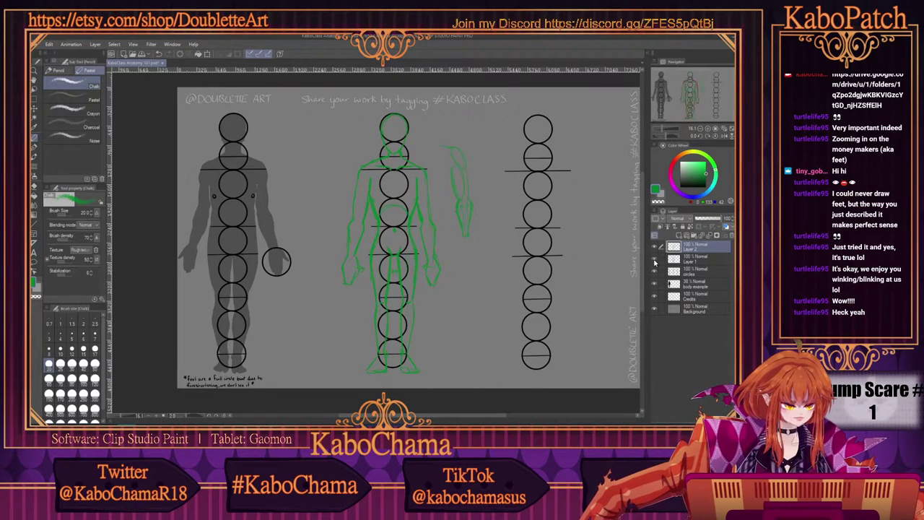
left_click(655, 261)
Step: Hide Layer 2 with the green figure, add a new layer on top, and choose dark blue as the drawing colour
left_click(654, 249)
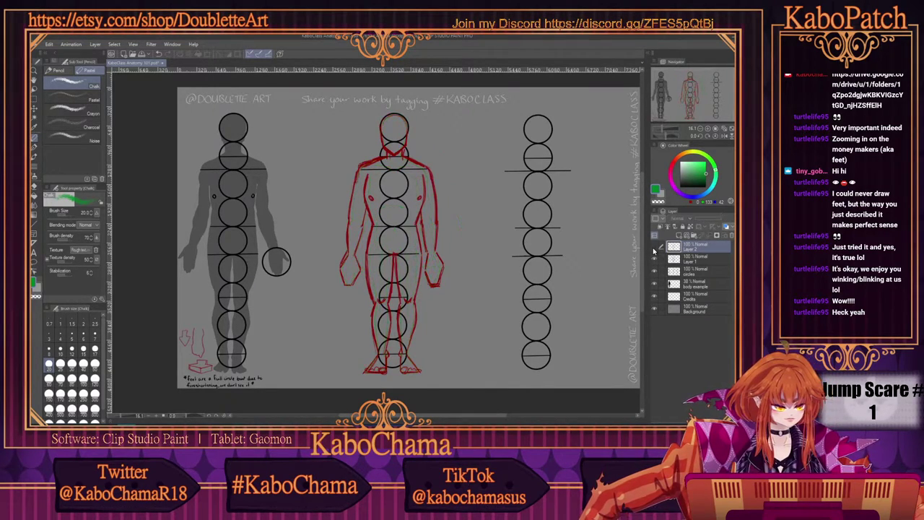
left_click(680, 236)
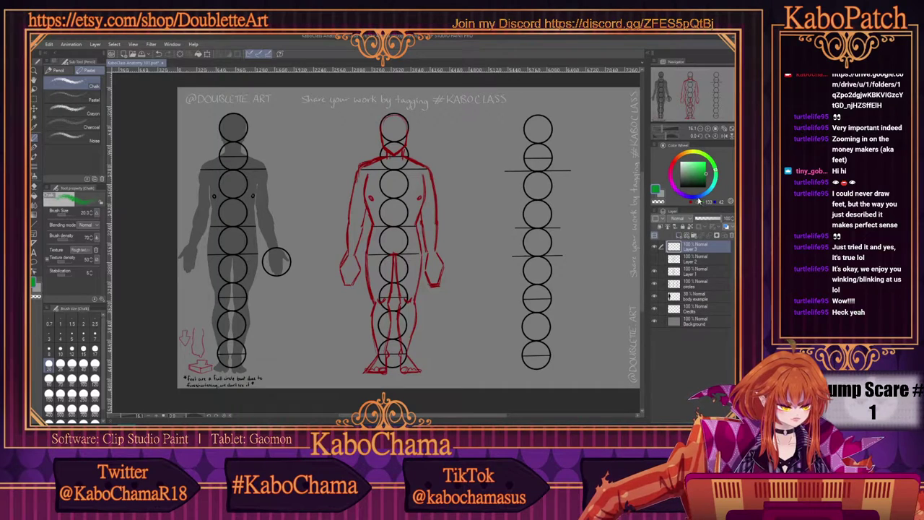
left_click(694, 197)
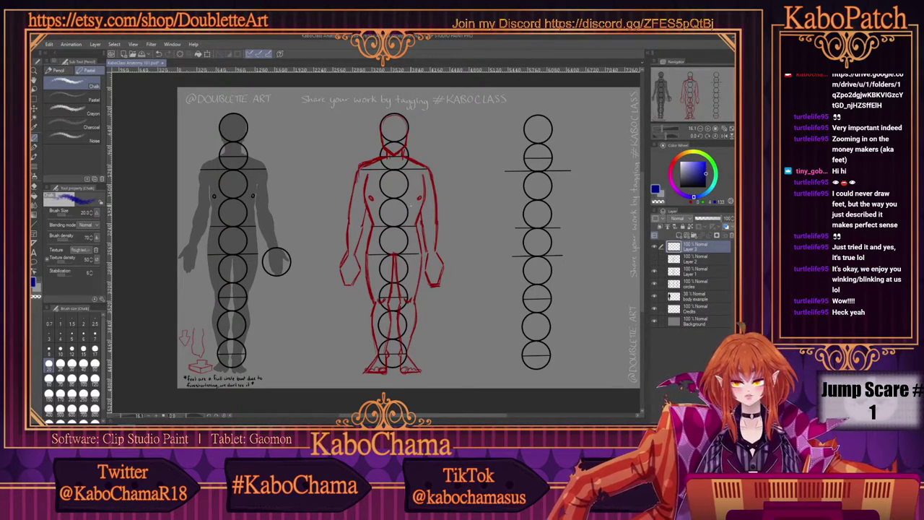
Step: Draw a thicker blue neck on both sides, and outline the head and pointed jaw in blue over the red one
scroll(407, 206, "up", 1)
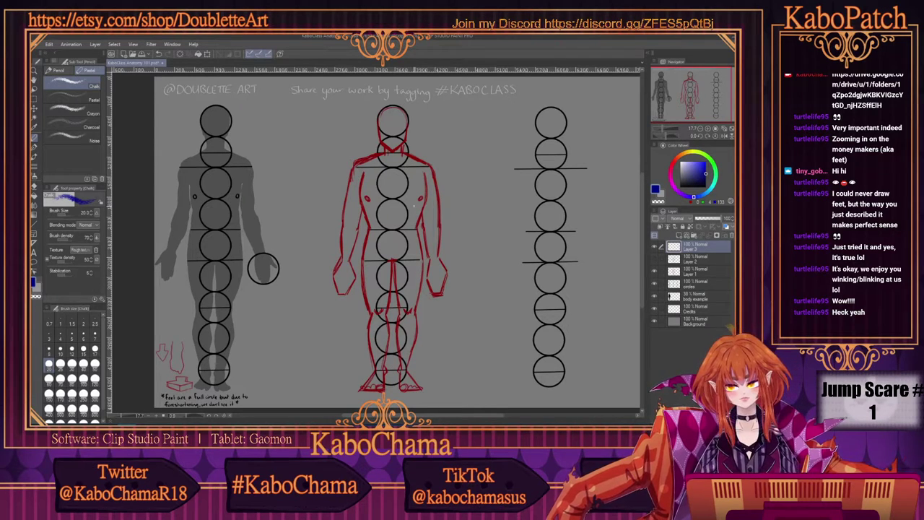
scroll(418, 165, "up", 4)
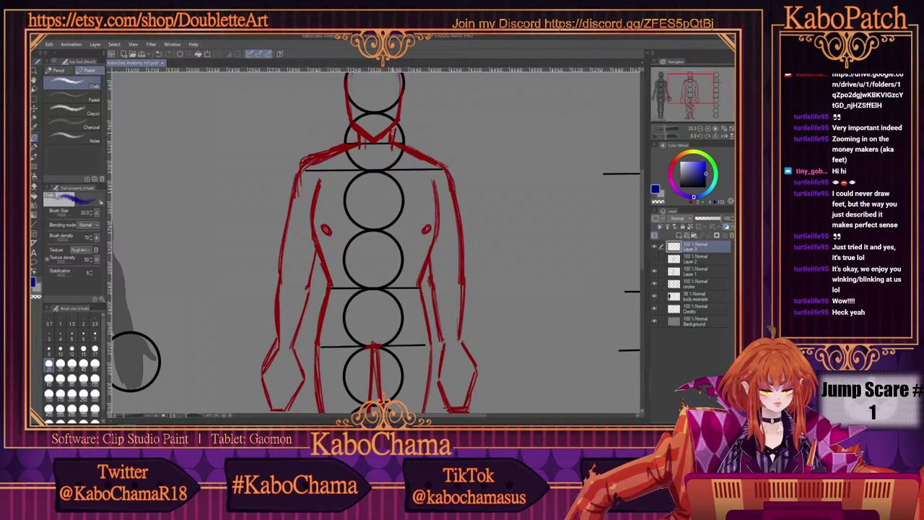
mouse_move(396, 126)
left_mouse_down()
mouse_move(399, 150)
mouse_move(352, 143)
left_mouse_up()
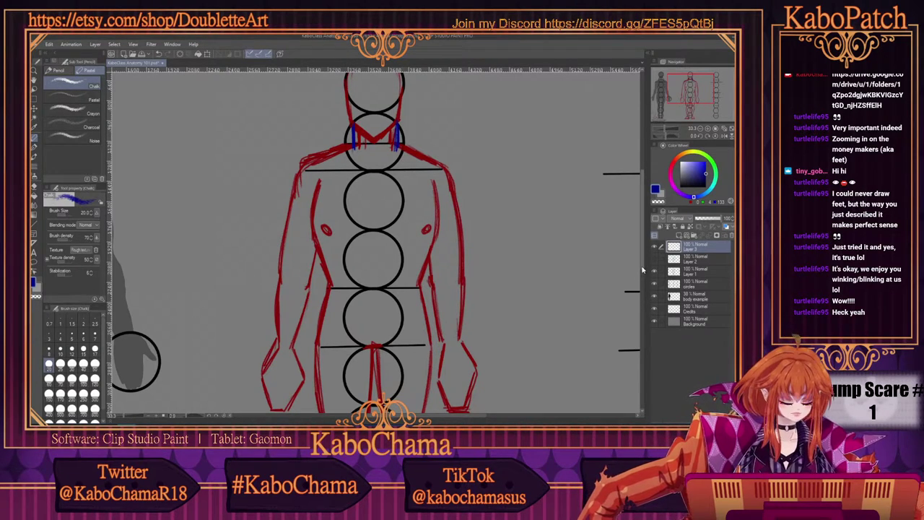
scroll(582, 219, "up", 2)
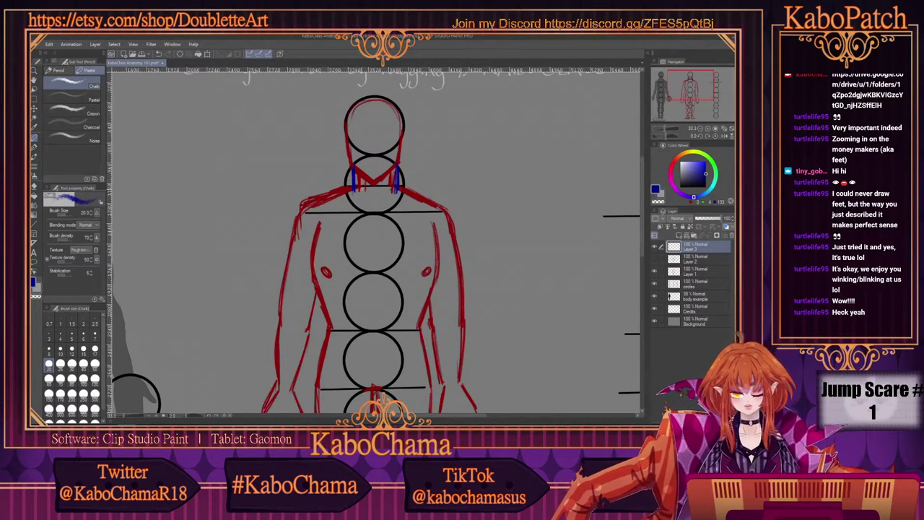
mouse_move(402, 118)
left_mouse_down()
mouse_move(399, 137)
mouse_move(396, 109)
mouse_move(361, 99)
mouse_move(347, 115)
mouse_move(352, 186)
left_mouse_up()
mouse_move(350, 136)
left_mouse_down()
mouse_move(358, 97)
mouse_move(398, 103)
left_mouse_up()
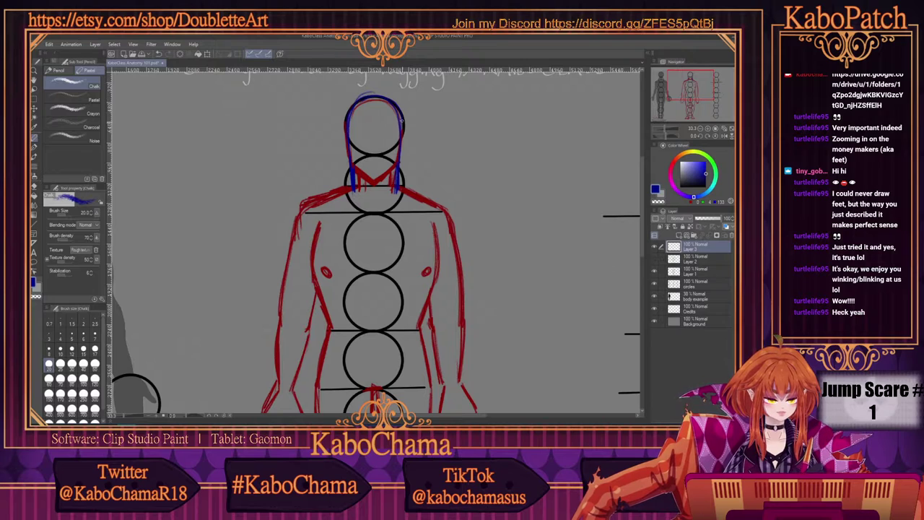
mouse_move(403, 134)
left_mouse_down()
mouse_move(399, 169)
mouse_move(368, 182)
left_mouse_up()
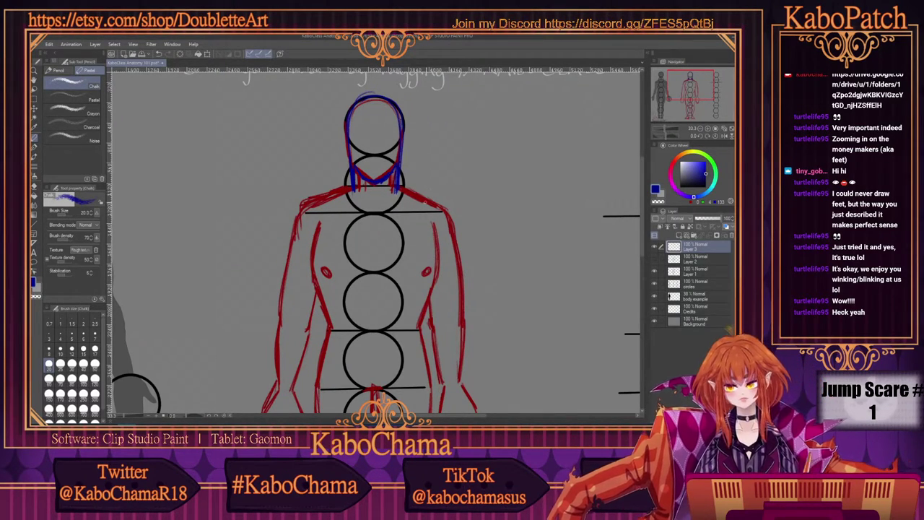
Step: Draw blue shoulder slopes and bulging outer upper arms beyond the red contours on both sides, with short inner-arm strokes near the elbows
left_click_drag(406, 189, 435, 205)
left_click_drag(340, 192, 321, 201)
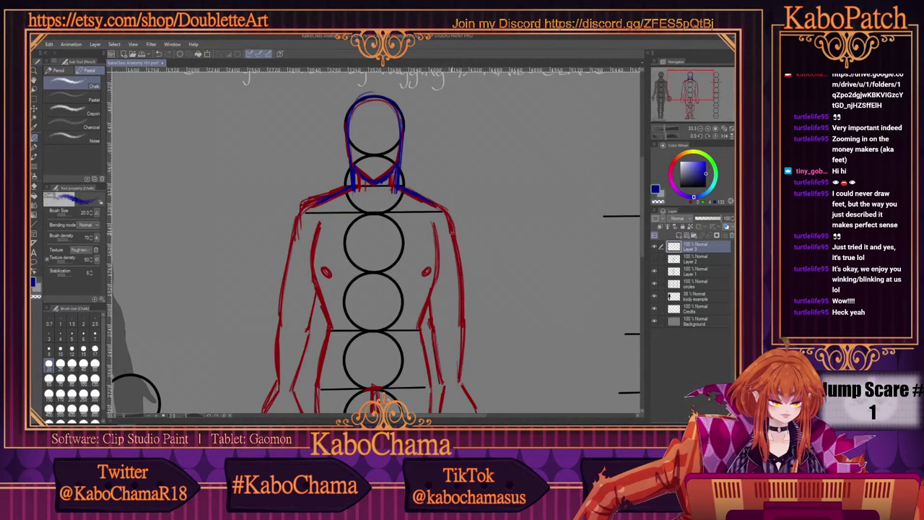
scroll(445, 249, "down", 2)
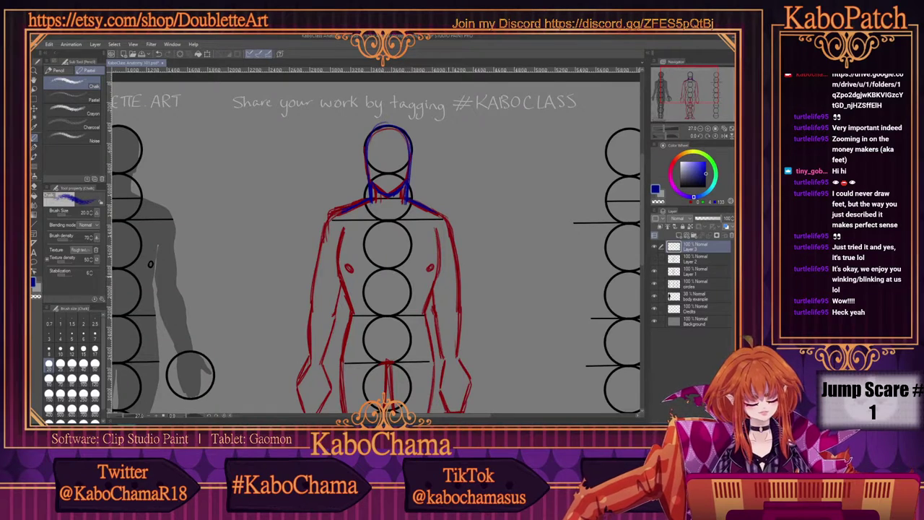
scroll(432, 199, "up", 1)
mouse_move(435, 199)
left_mouse_down()
mouse_move(461, 239)
mouse_move(470, 304)
mouse_move(465, 320)
mouse_move(428, 317)
left_mouse_up()
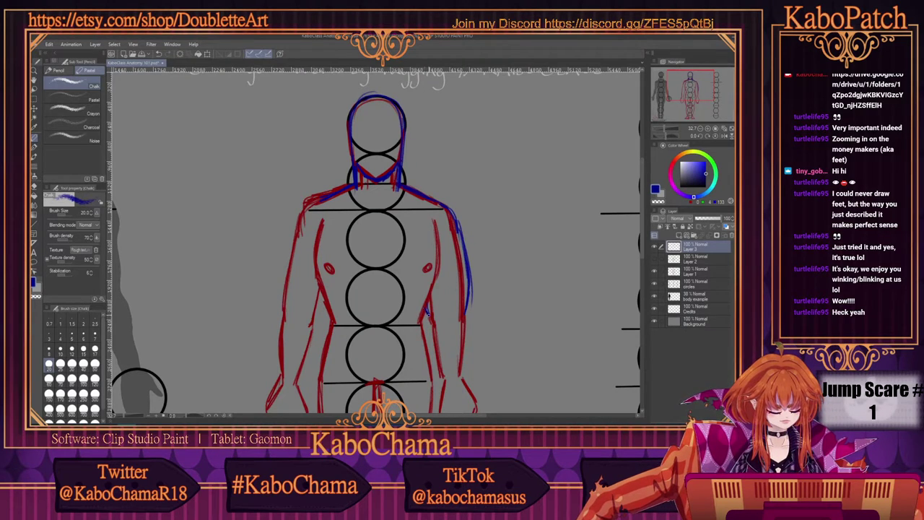
left_click_drag(455, 220, 465, 256)
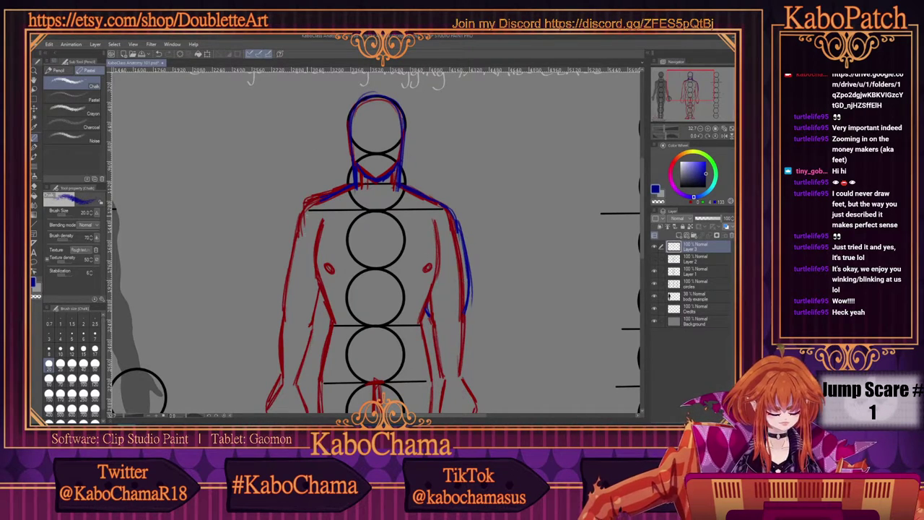
mouse_move(322, 198)
left_mouse_down()
mouse_move(296, 222)
mouse_move(300, 215)
mouse_move(277, 312)
left_mouse_up()
left_click_drag(292, 244, 279, 309)
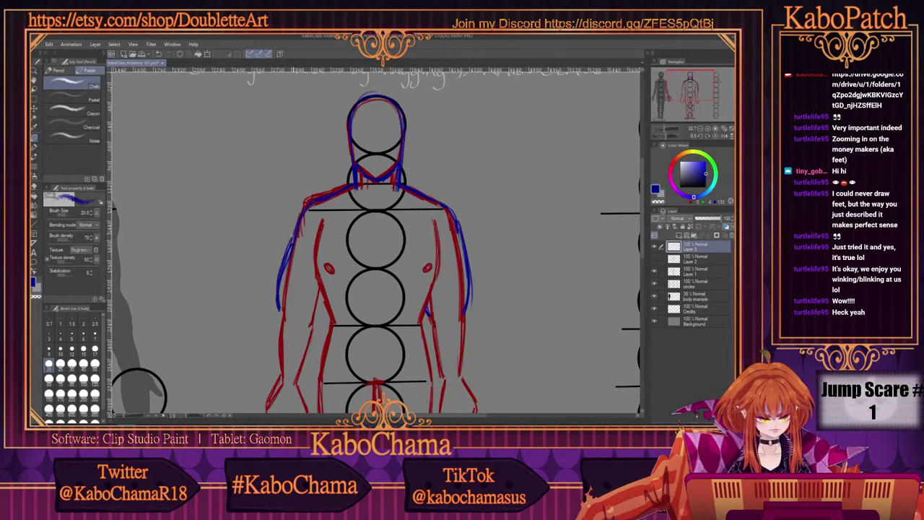
left_click_drag(304, 212, 280, 271)
left_click_drag(325, 305, 315, 319)
Step: Draw the inner and outer contours of both blue forearms, curving from the elbows and tapering to the wrists
key("ctrl+minus")
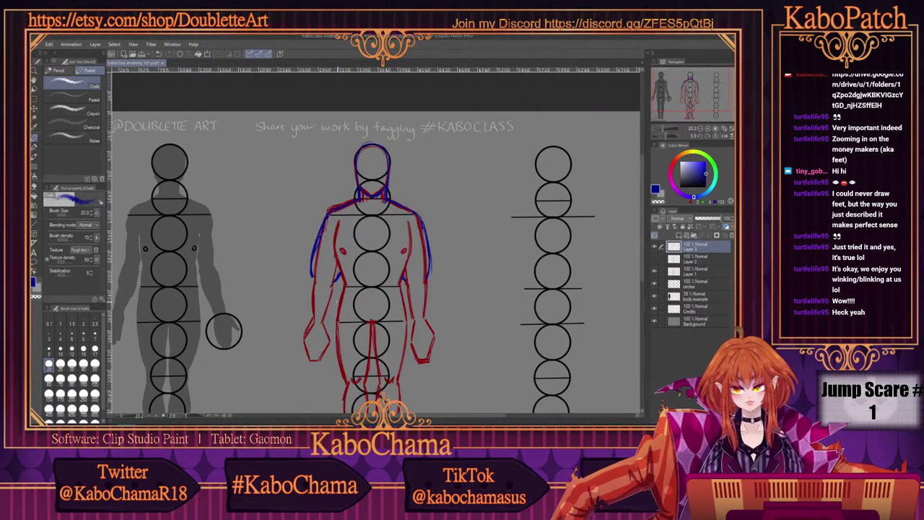
scroll(433, 360, "up", 1)
scroll(359, 333, "up", 2)
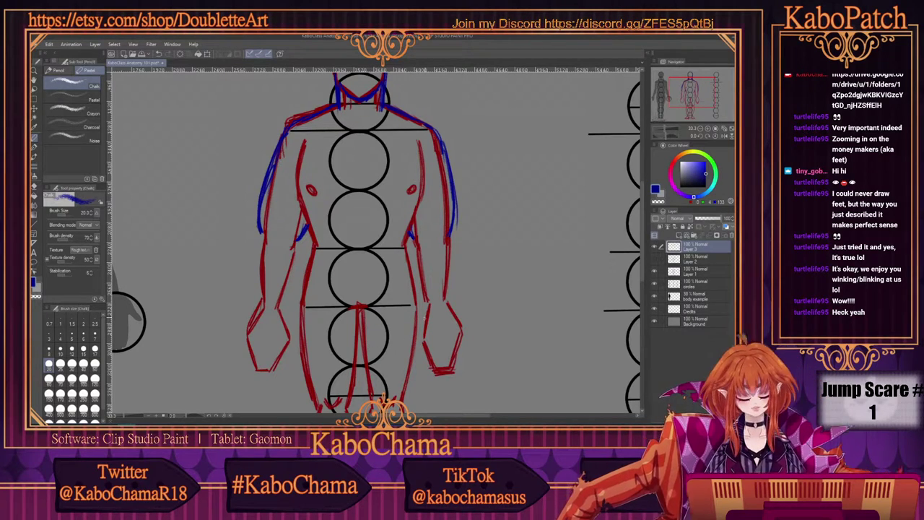
left_click_drag(450, 231, 452, 296)
left_click_drag(409, 236, 425, 307)
mouse_move(409, 265)
left_mouse_down()
mouse_move(425, 303)
mouse_move(450, 306)
left_mouse_up()
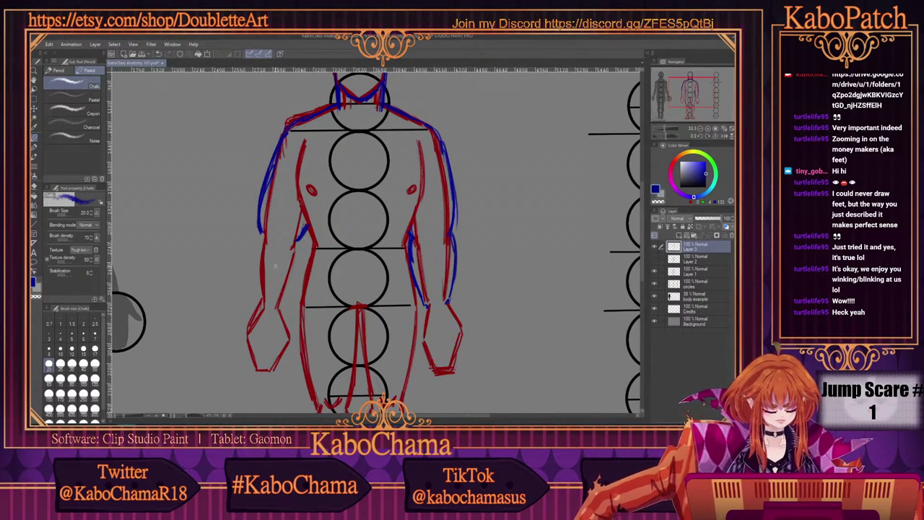
left_click_drag(301, 240, 282, 308)
left_click_drag(294, 273, 279, 310)
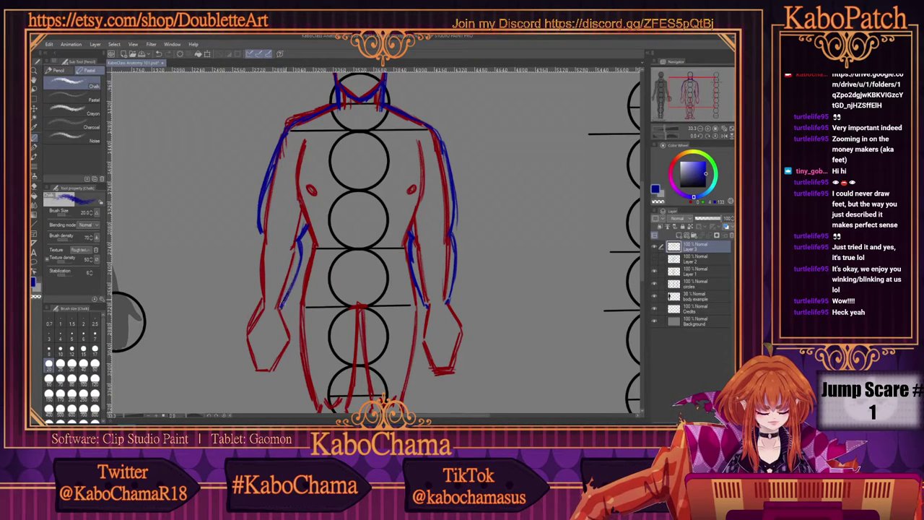
left_click_drag(262, 231, 255, 292)
left_click_drag(258, 255, 260, 306)
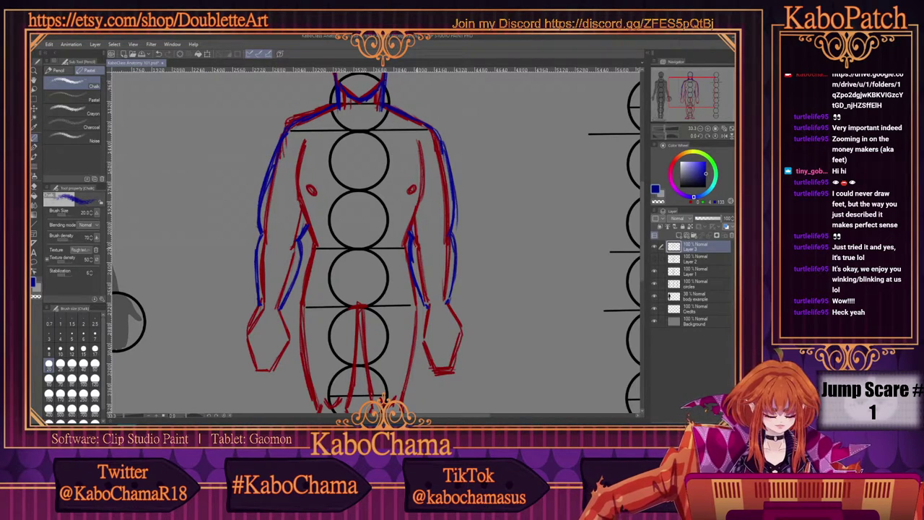
Step: Outline both hands in blue over the red hand shapes, starting from the wrists
mouse_move(447, 302)
left_mouse_down()
mouse_move(452, 365)
mouse_move(431, 361)
mouse_move(425, 310)
left_mouse_up()
mouse_move(282, 306)
left_mouse_down()
mouse_move(282, 351)
mouse_move(259, 371)
mouse_move(248, 330)
mouse_move(259, 308)
mouse_move(249, 330)
left_mouse_up()
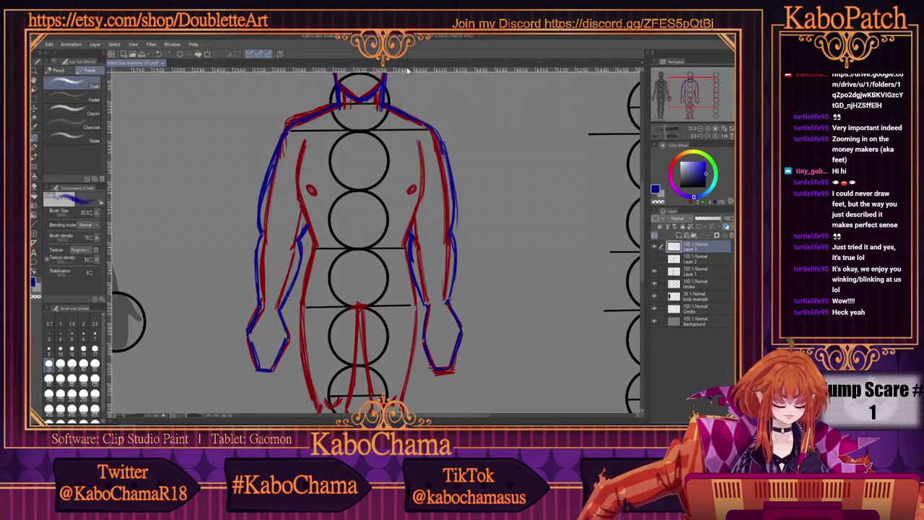
scroll(361, 238, "down", 2)
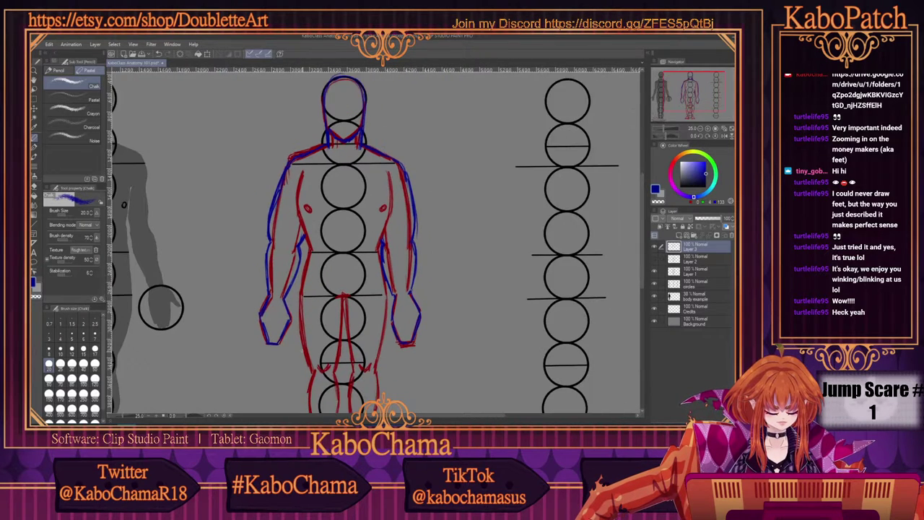
Step: Draw a blue downward arrow beside the shoulder and redraw the inner contours of both blue forearms as smoother curves
scroll(361, 238, "up", 2)
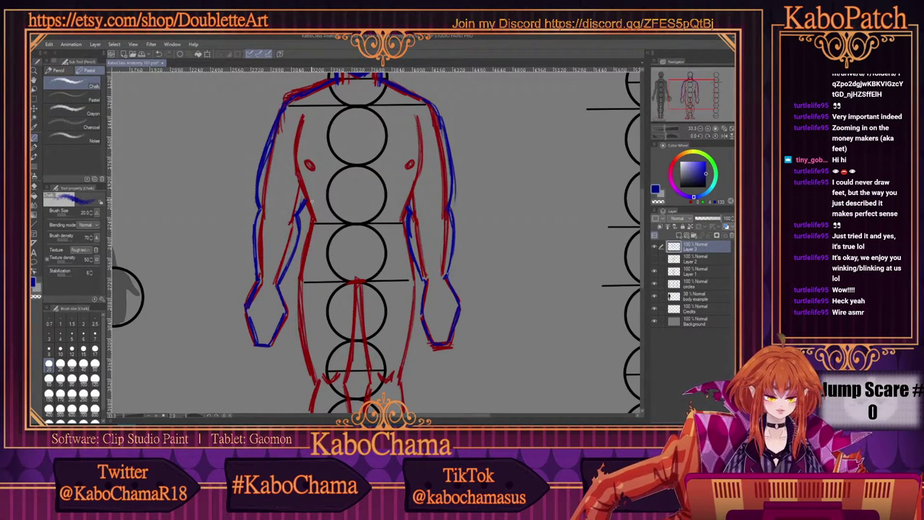
mouse_move(232, 94)
left_mouse_down()
mouse_move(231, 124)
mouse_move(221, 120)
left_mouse_up()
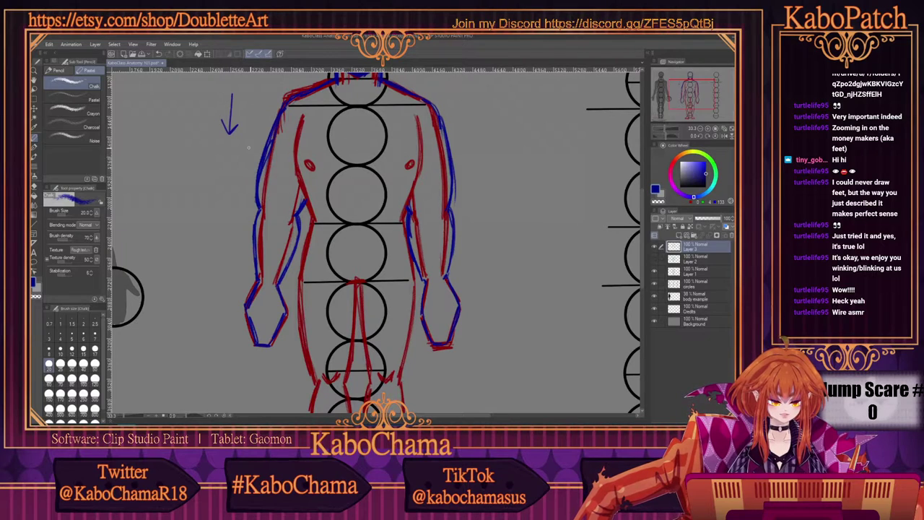
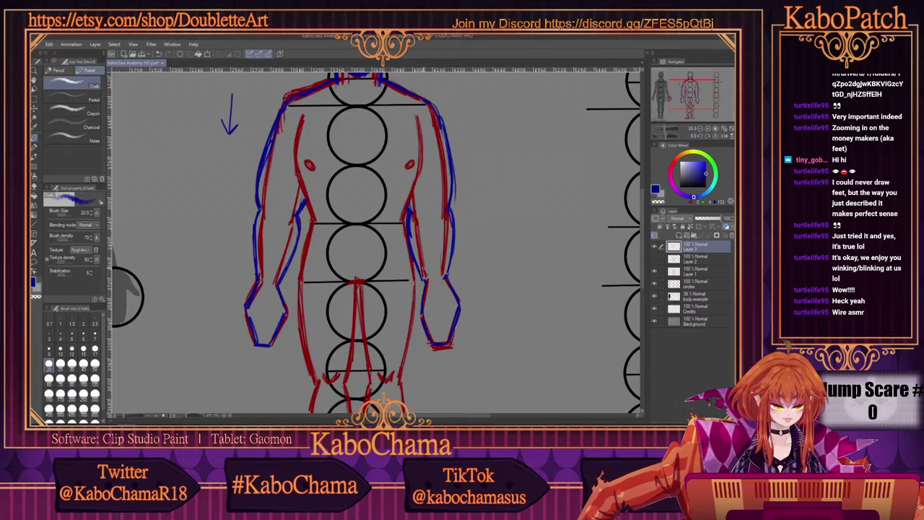
mouse_move(418, 223)
left_mouse_down()
mouse_move(422, 287)
mouse_move(428, 247)
left_mouse_up()
left_click_drag(422, 266, 427, 279)
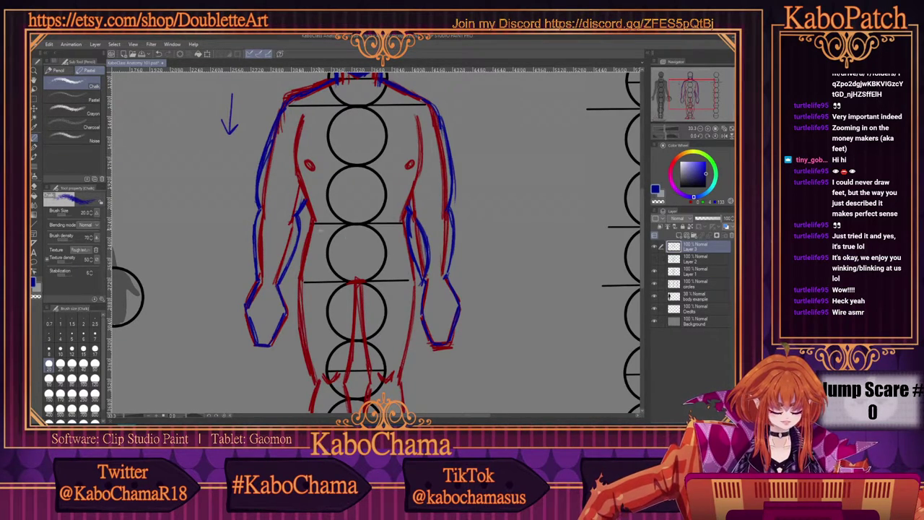
mouse_move(295, 227)
left_mouse_down()
mouse_move(285, 268)
mouse_move(299, 221)
left_mouse_up()
left_click_drag(289, 252, 284, 267)
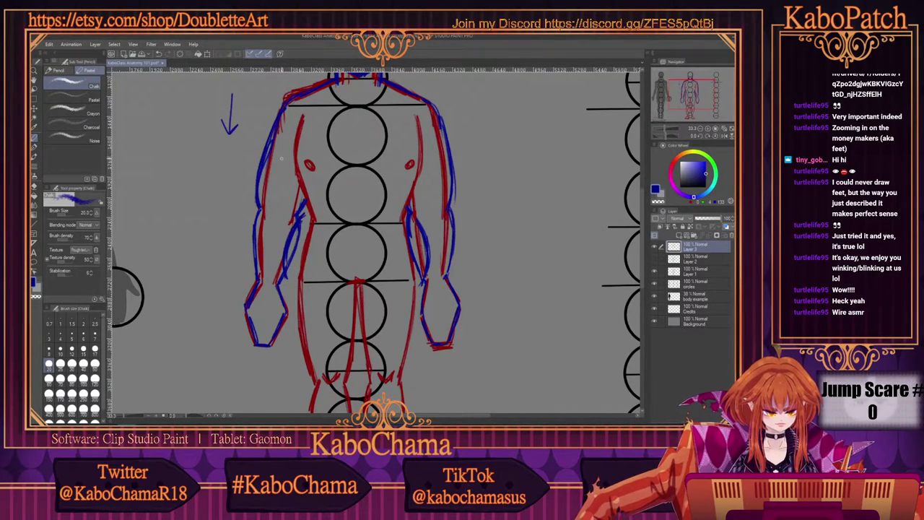
Step: Erase the superseded inner forearm contours and stray strokes near the elbows on both arms
left_click(657, 199)
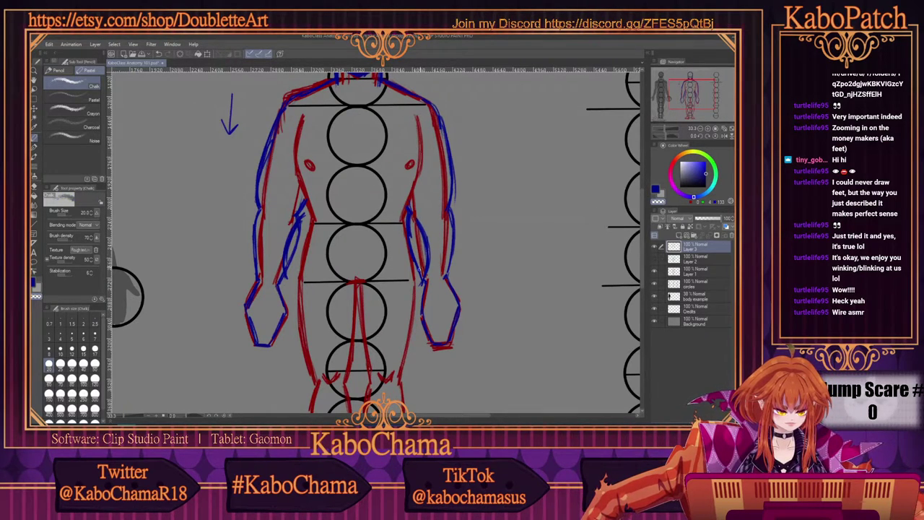
left_click_drag(422, 277, 409, 220)
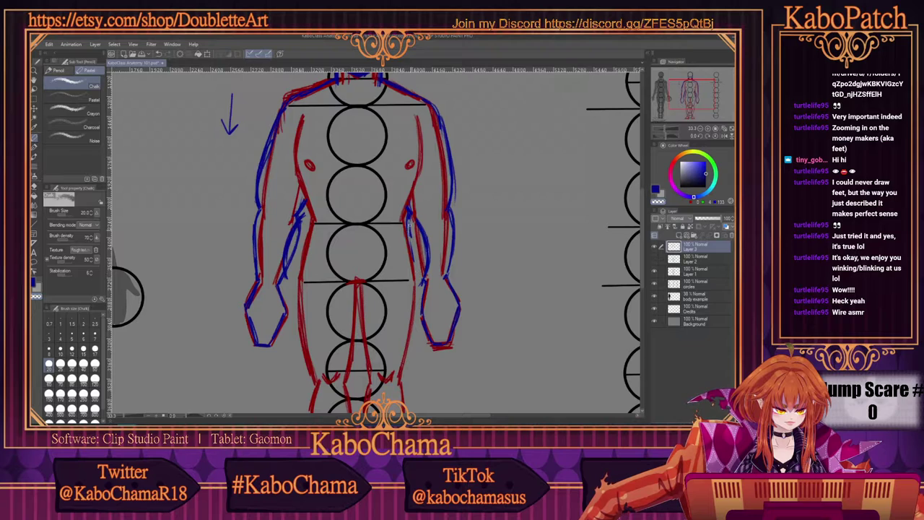
left_click_drag(412, 252, 406, 205)
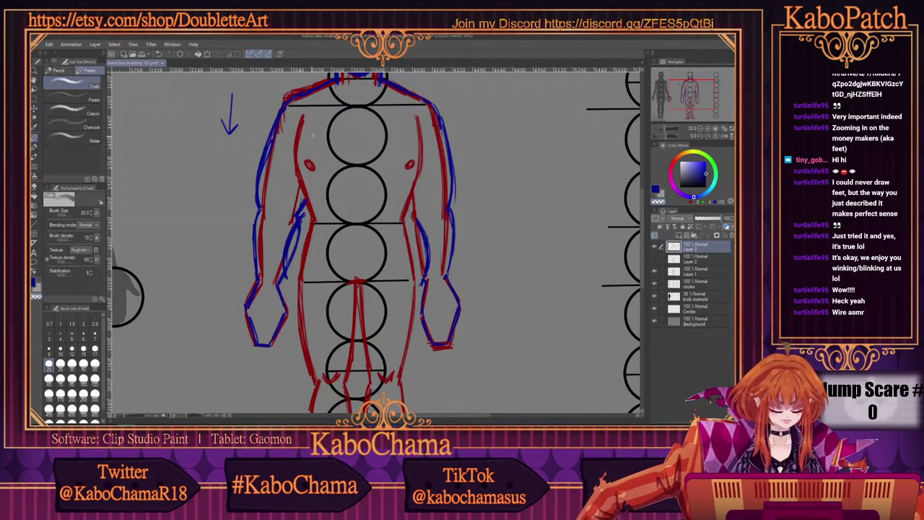
left_click_drag(303, 226, 293, 259)
mouse_move(290, 265)
left_mouse_down()
mouse_move(300, 228)
mouse_move(287, 273)
mouse_move(299, 227)
mouse_move(287, 258)
left_mouse_up()
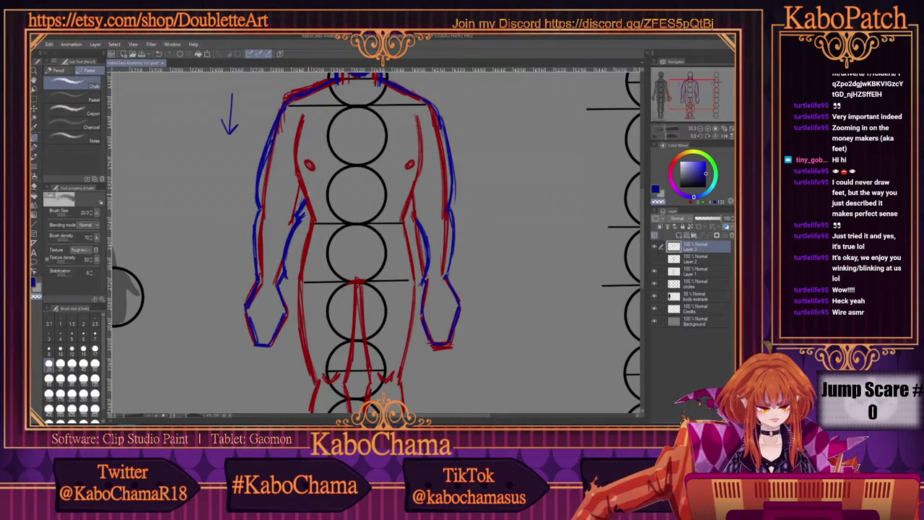
left_click_drag(304, 201, 291, 218)
key("c")
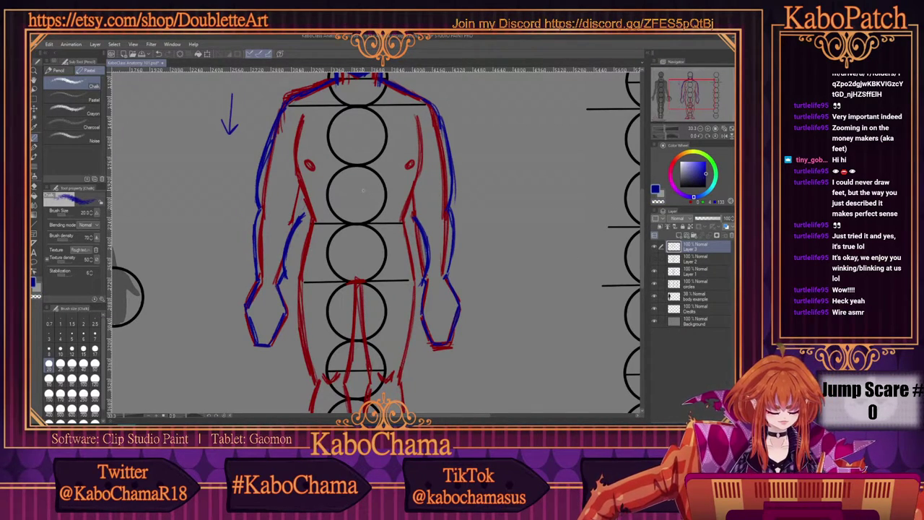
Step: Add a short blue stroke beside one wrist and curved inner elbow strokes on both arms, next to the waist
mouse_move(284, 258)
left_mouse_down()
mouse_move(287, 276)
mouse_move(296, 275)
left_mouse_up()
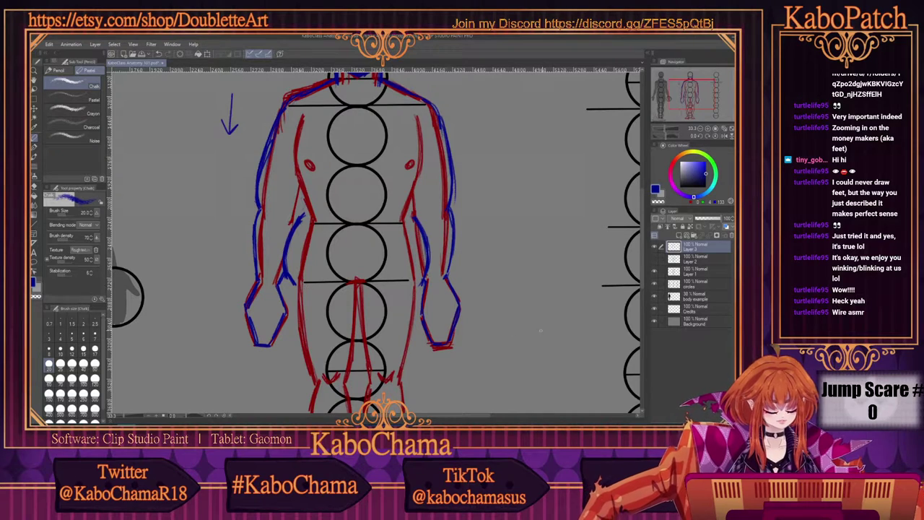
scroll(645, 254, "down", 1)
scroll(645, 254, "up", 3)
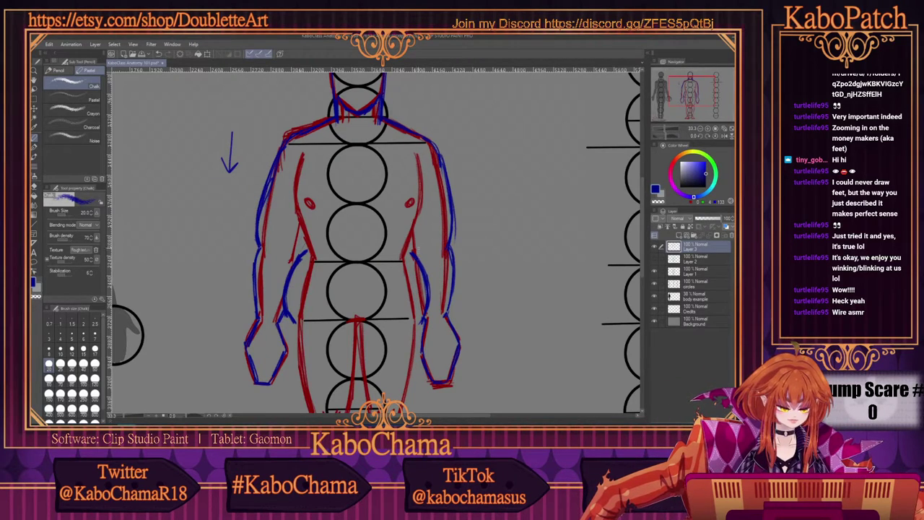
mouse_move(414, 234)
left_mouse_down()
mouse_move(416, 256)
mouse_move(418, 235)
left_mouse_up()
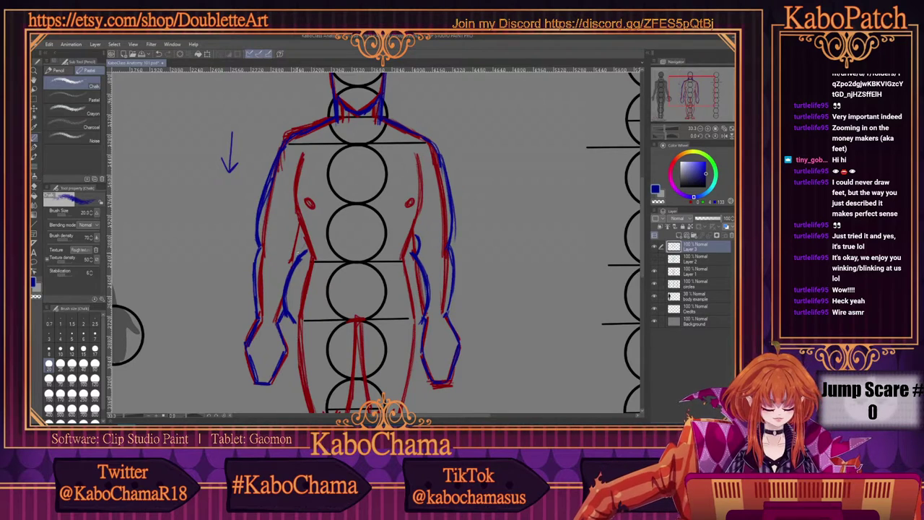
left_click_drag(296, 255, 304, 231)
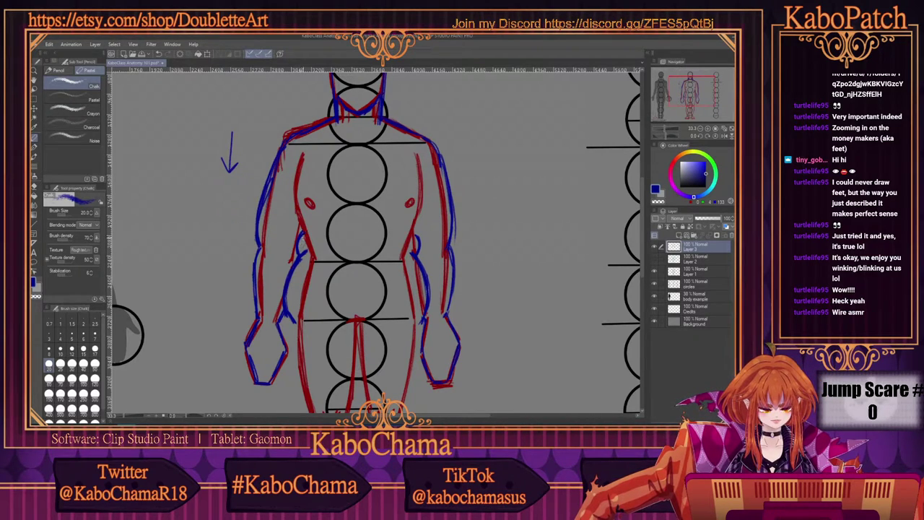
Step: Mark the navel on the waist line, add an arrow beside the other shoulder, and rough in the chest side and a ribcage arc
mouse_move(361, 258)
left_mouse_down()
mouse_move(350, 262)
mouse_move(368, 251)
left_mouse_up()
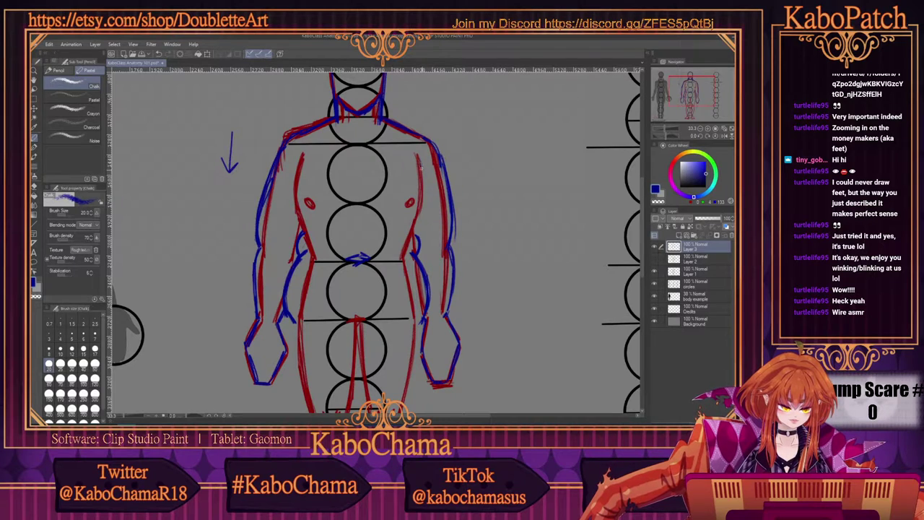
mouse_move(420, 166)
left_mouse_down()
mouse_move(422, 225)
mouse_move(426, 189)
left_mouse_up()
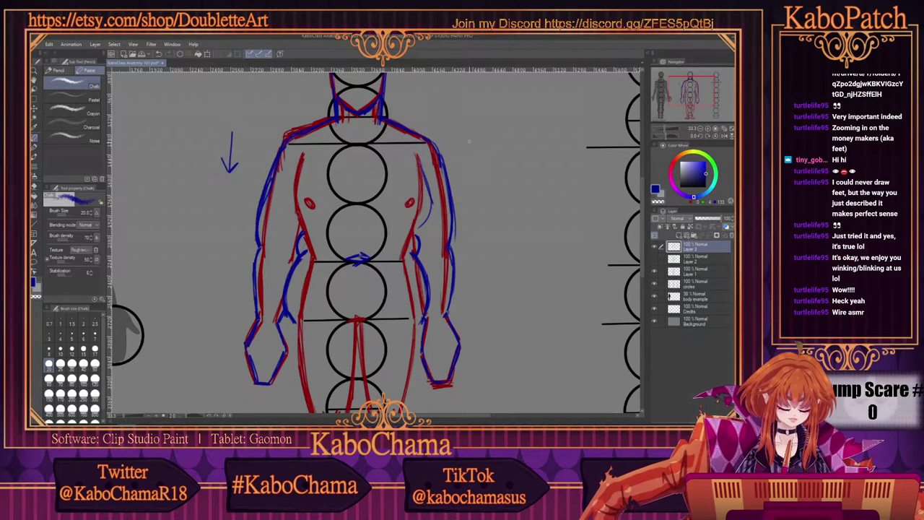
mouse_move(459, 117)
left_mouse_down()
mouse_move(459, 156)
mouse_move(471, 148)
left_mouse_up()
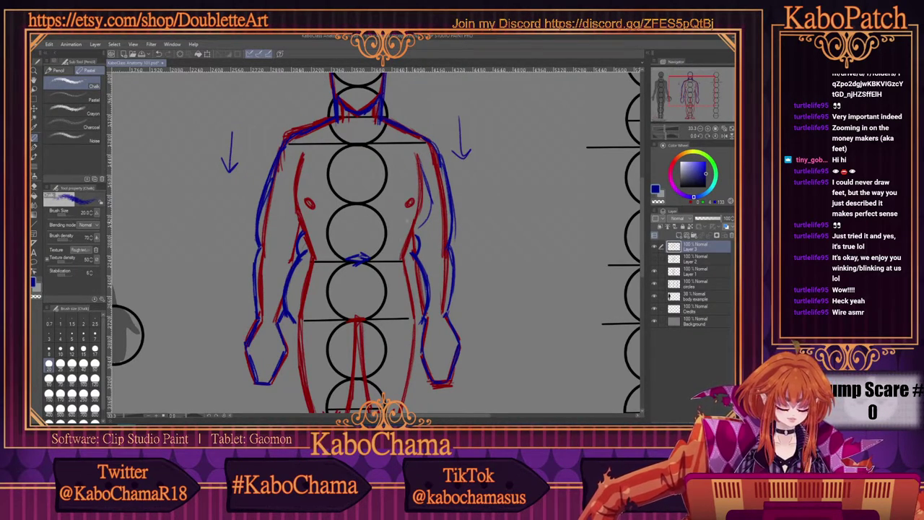
mouse_move(409, 230)
left_mouse_down()
mouse_move(307, 227)
mouse_move(373, 225)
mouse_move(404, 236)
left_mouse_up()
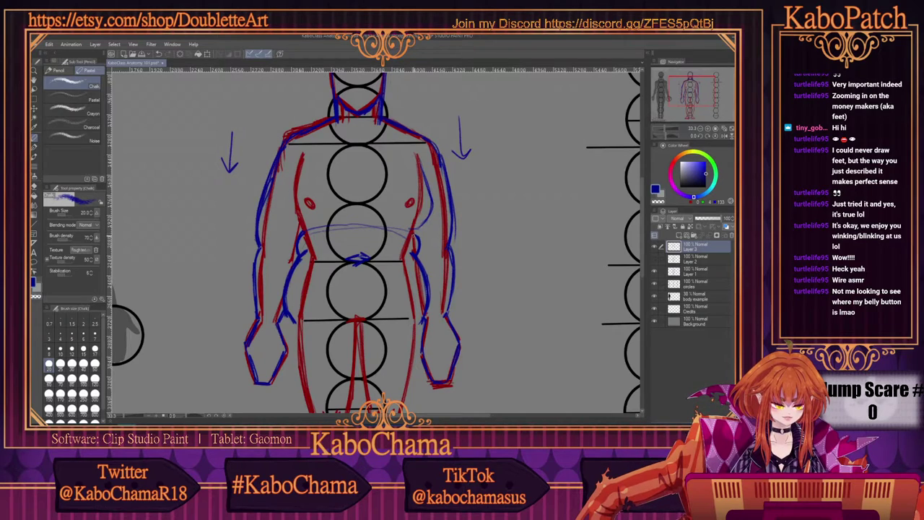
Step: Draw bulging blue chest sides from both armpits to the ribcage arc and clean up their doubled lines
mouse_move(422, 163)
left_mouse_down()
mouse_move(431, 208)
mouse_move(419, 266)
left_mouse_up()
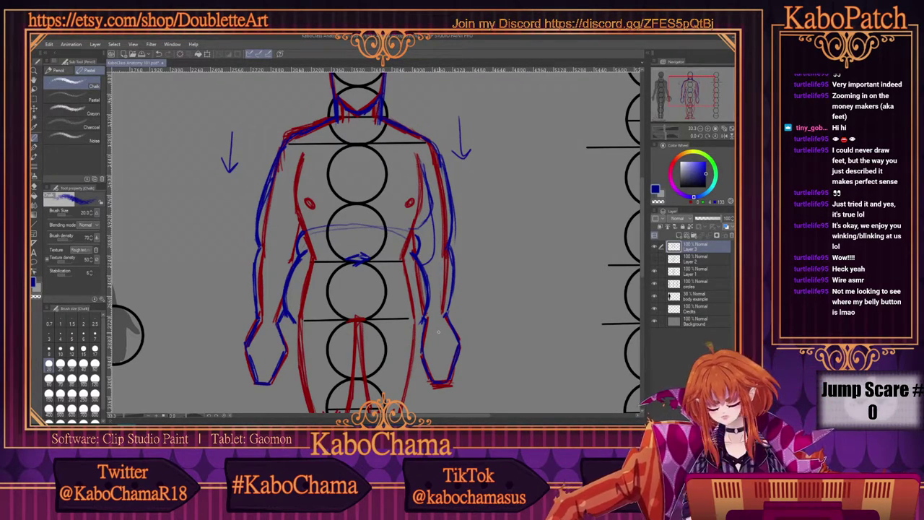
key("ctrl+z")
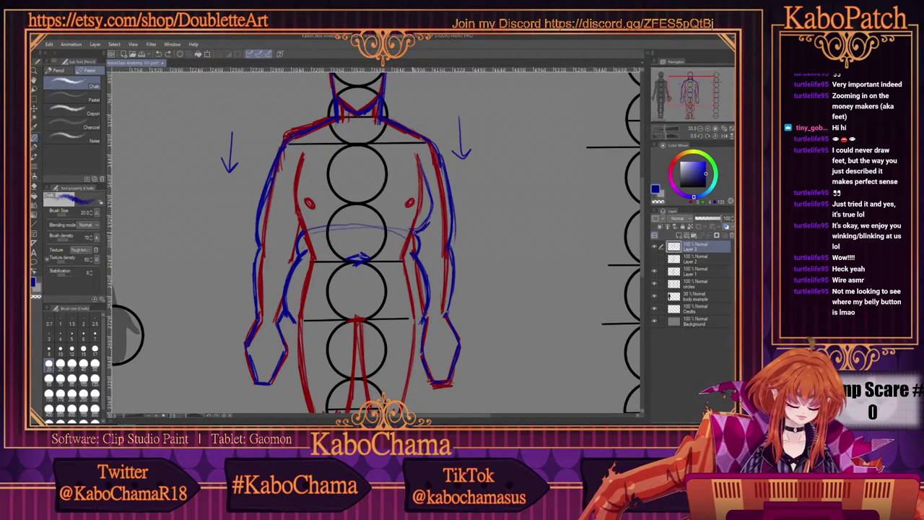
left_click_drag(435, 195, 432, 217)
mouse_move(304, 233)
left_mouse_down()
mouse_move(291, 208)
mouse_move(302, 229)
left_mouse_up()
mouse_move(289, 197)
left_mouse_down()
mouse_move(289, 211)
mouse_move(296, 173)
mouse_move(286, 210)
mouse_move(297, 230)
left_mouse_up()
left_click_drag(297, 178, 306, 152)
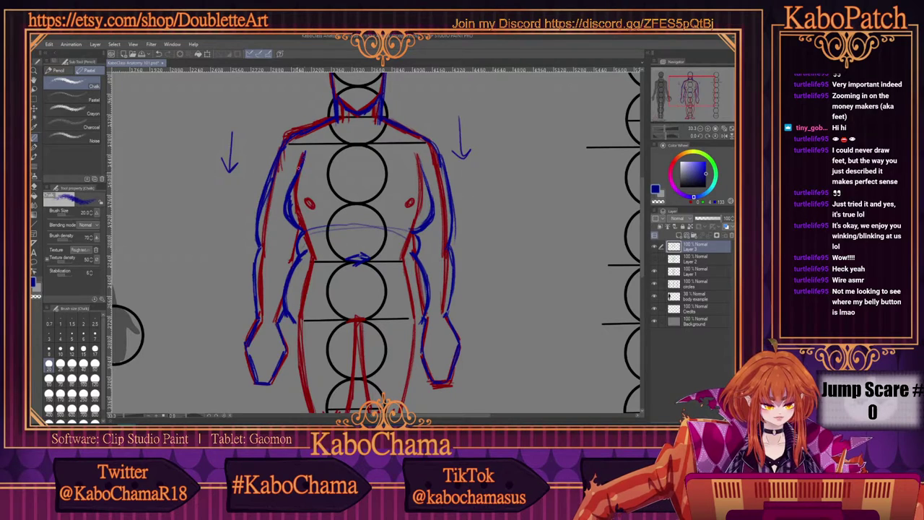
left_click_drag(426, 155, 419, 174)
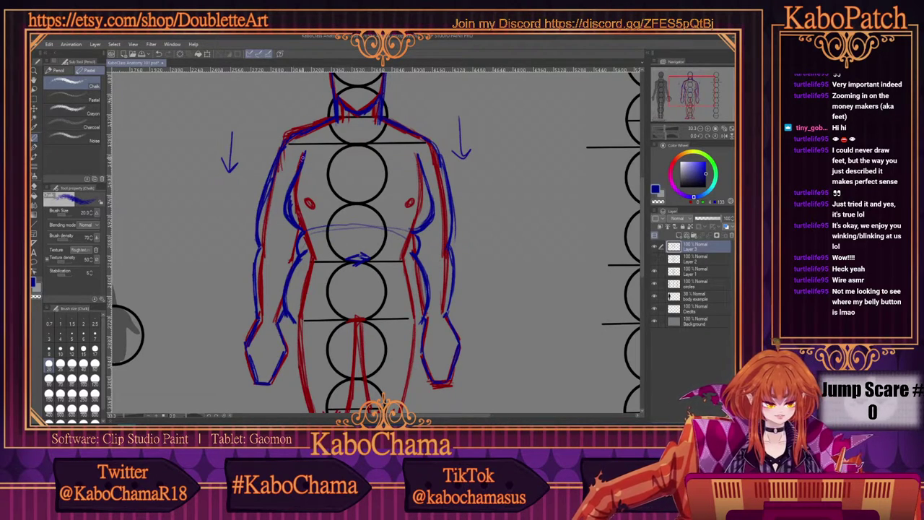
mouse_move(286, 195)
left_mouse_down()
mouse_move(276, 155)
mouse_move(292, 211)
mouse_move(257, 321)
mouse_move(271, 238)
mouse_move(302, 216)
left_mouse_up()
left_click(656, 203)
left_click(656, 190)
Step: Outline the underside of the blue chest curving up to the sternum, and add short abdominal strokes above the waist line
left_click_drag(415, 232, 424, 228)
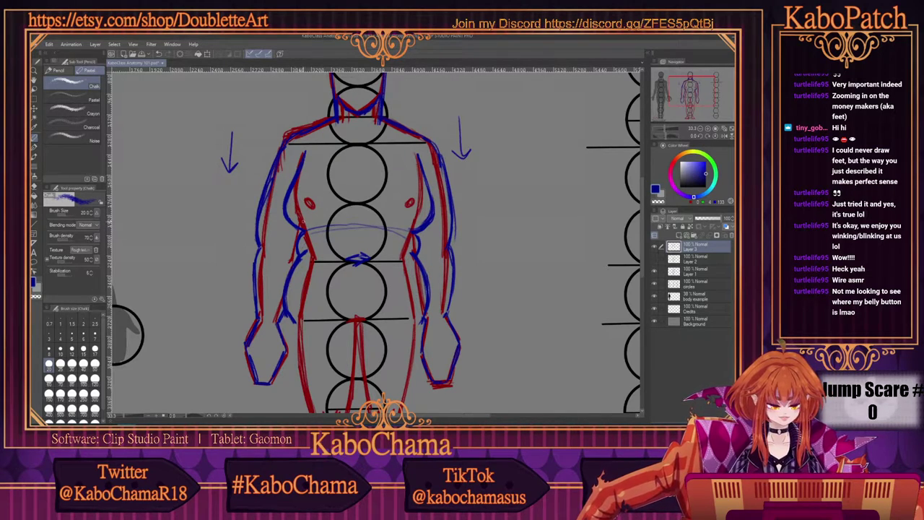
left_click_drag(301, 233, 326, 224)
mouse_move(420, 234)
left_mouse_down()
mouse_move(367, 227)
mouse_move(374, 224)
left_mouse_up()
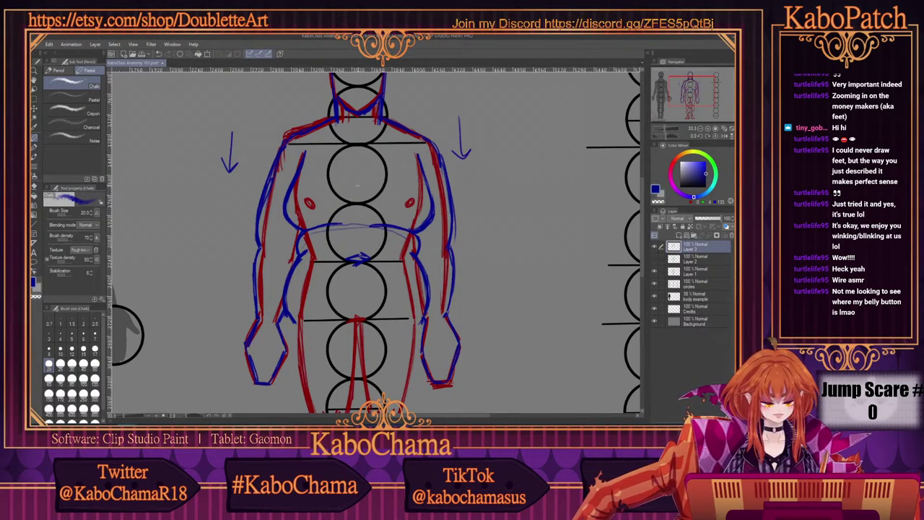
mouse_move(379, 225)
left_mouse_down()
mouse_move(364, 214)
mouse_move(373, 225)
mouse_move(342, 224)
mouse_move(374, 223)
left_mouse_up()
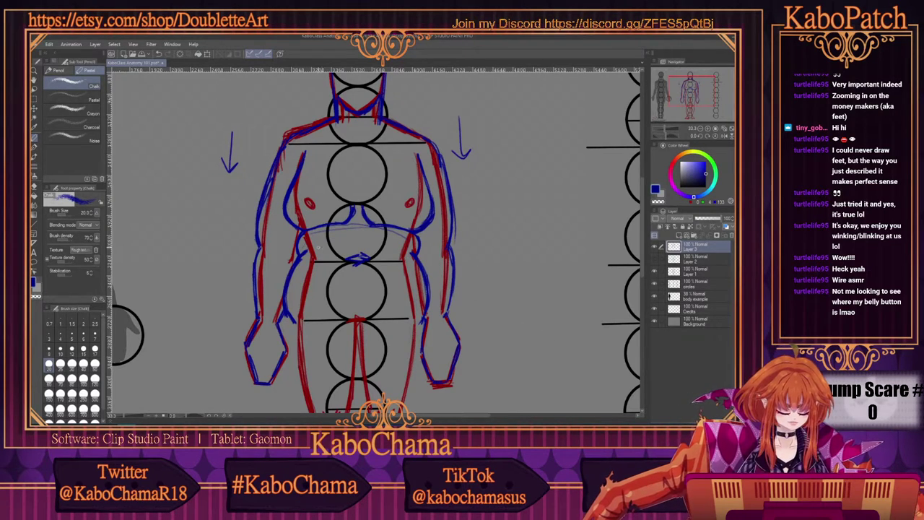
left_click_drag(318, 248, 402, 252)
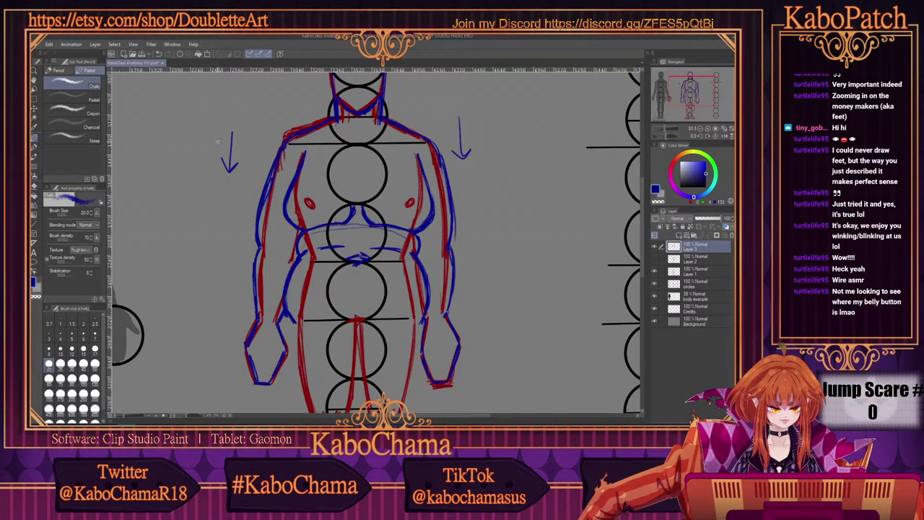
Step: Draw the outer contours of both blue thighs, bulging beyond the red ones from the hips and tapering to the knees
left_click_drag(643, 266, 647, 306)
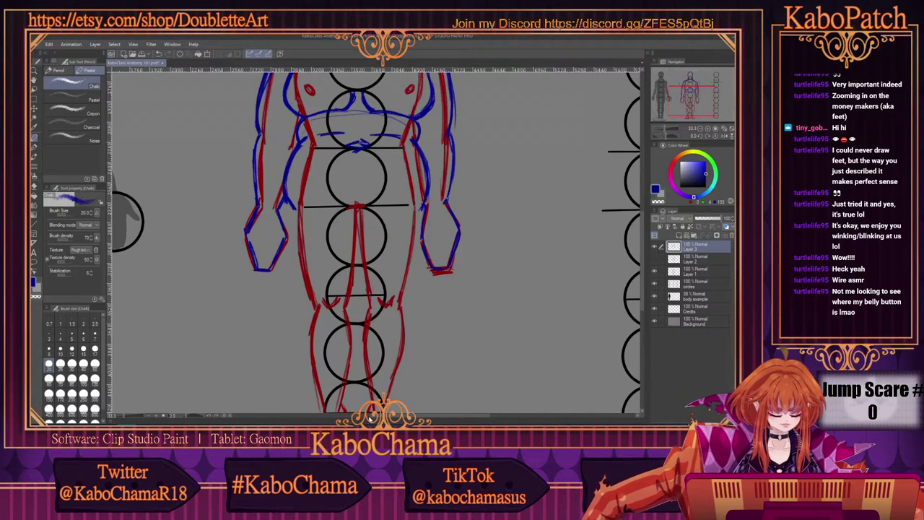
left_click_drag(370, 420, 364, 421)
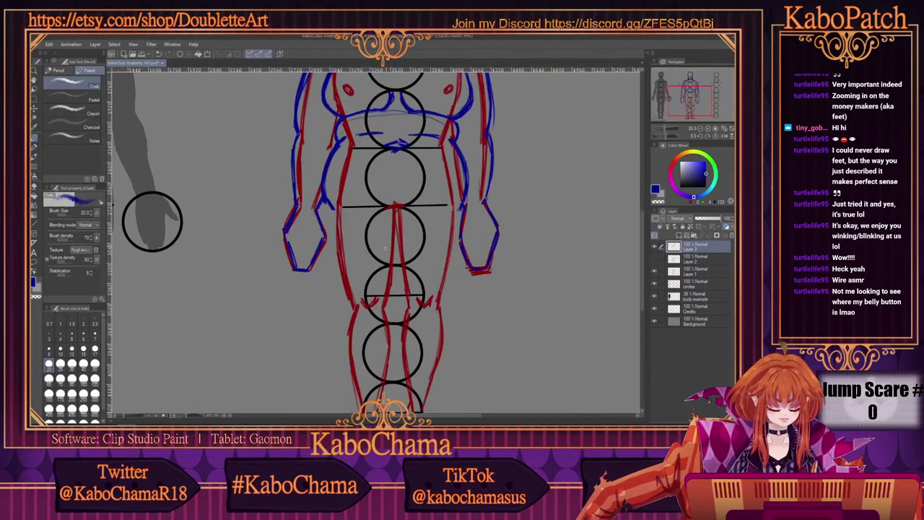
mouse_move(465, 209)
left_mouse_down()
mouse_move(463, 243)
mouse_move(440, 292)
left_mouse_up()
left_click_drag(463, 251, 438, 293)
mouse_move(466, 222)
left_mouse_down()
mouse_move(462, 252)
mouse_move(443, 286)
mouse_move(463, 220)
mouse_move(442, 288)
left_mouse_up()
left_click_drag(463, 223, 464, 241)
left_click_drag(460, 247, 456, 261)
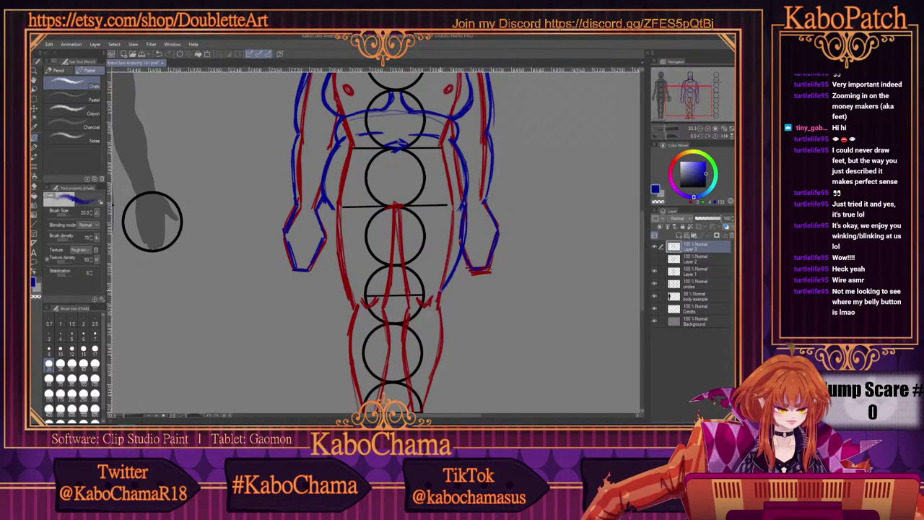
mouse_move(334, 200)
left_mouse_down()
mouse_move(326, 266)
mouse_move(325, 221)
left_mouse_up()
mouse_move(325, 212)
left_mouse_down()
mouse_move(348, 295)
mouse_move(323, 229)
left_mouse_up()
left_click_drag(325, 240, 353, 299)
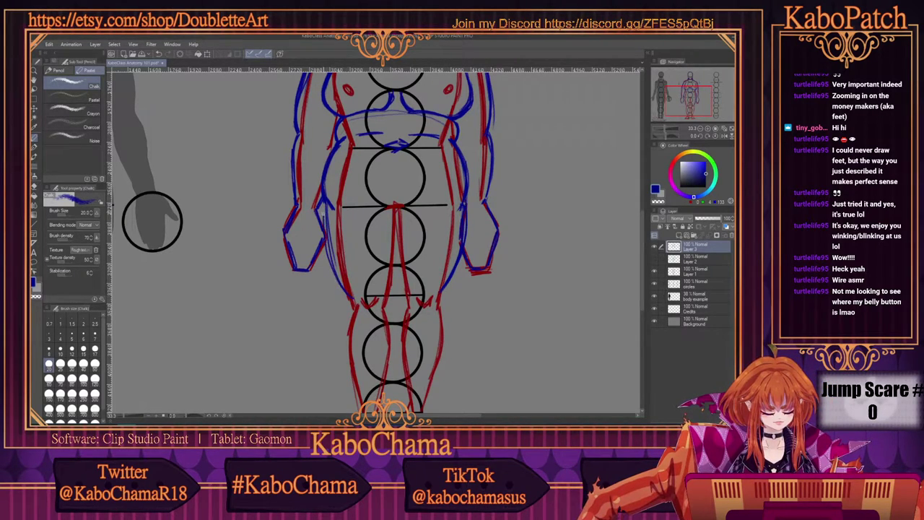
mouse_move(327, 204)
left_mouse_down()
mouse_move(337, 273)
mouse_move(352, 296)
left_mouse_up()
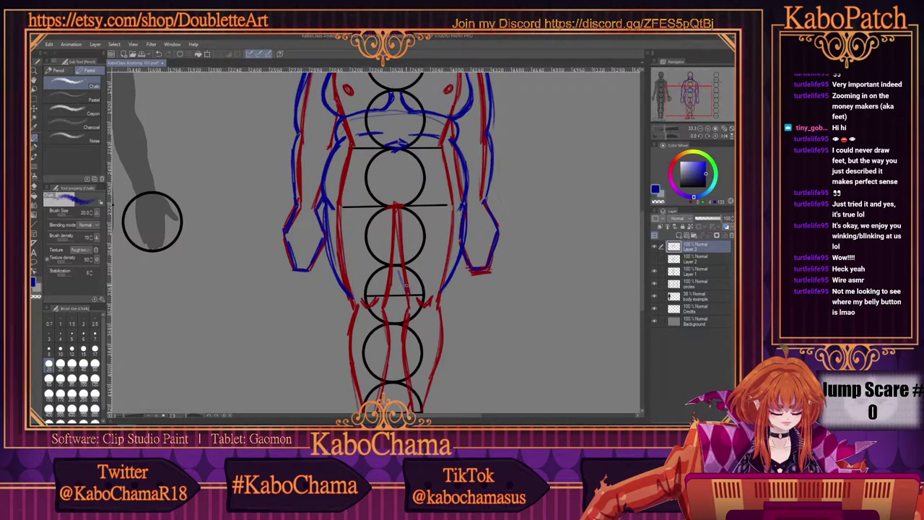
Step: Draw the blue inner thighs touching along the centre line from the crotch, splitting apart just above the knees
mouse_move(403, 269)
left_mouse_down()
mouse_move(401, 290)
mouse_move(390, 293)
mouse_move(398, 297)
mouse_move(398, 229)
mouse_move(398, 264)
left_mouse_up()
key("c")
key("c")
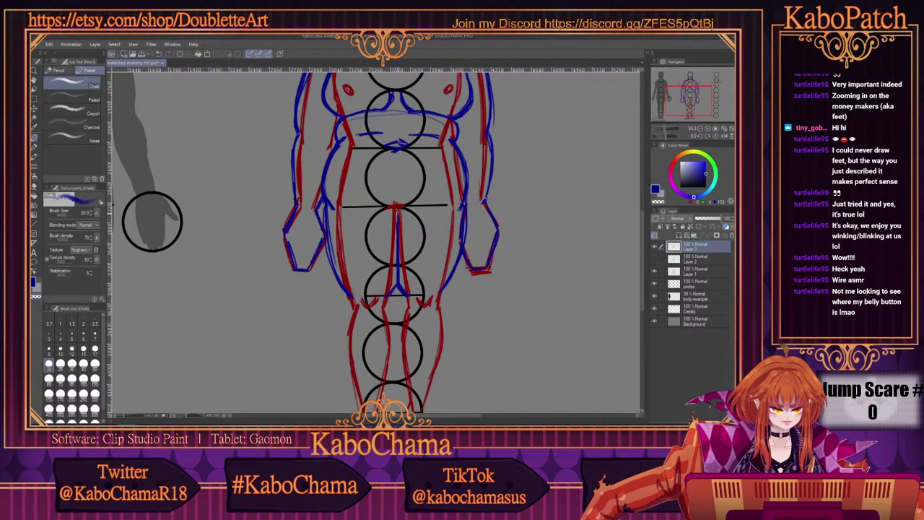
left_click_drag(396, 208, 396, 220)
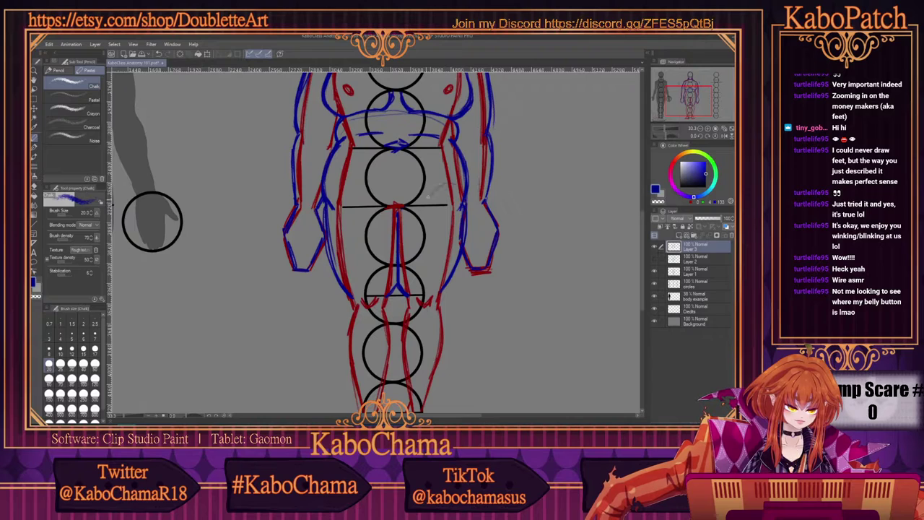
Step: Sketch light thigh muscle curves and a blue V at the crotch, and draw a separate V beside the figure
left_click_drag(432, 188, 416, 255)
mouse_move(330, 198)
left_mouse_down()
mouse_move(339, 185)
mouse_move(371, 246)
left_mouse_up()
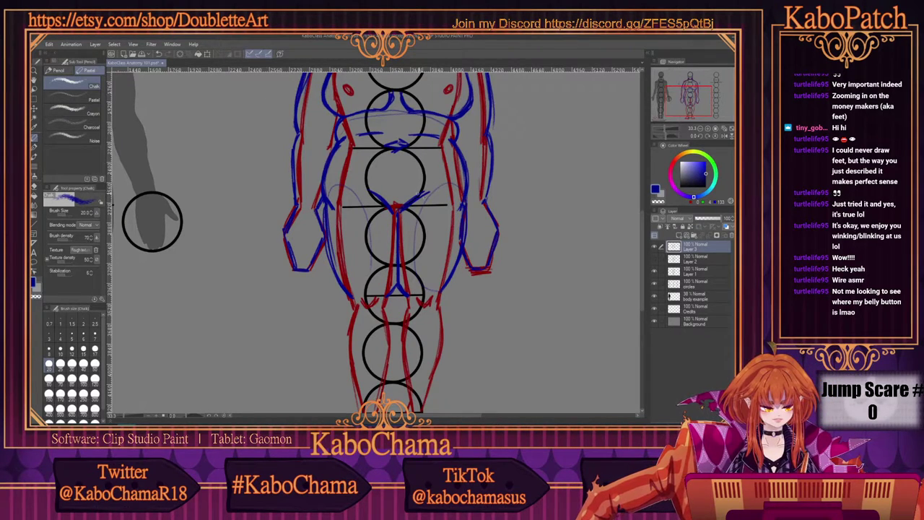
mouse_move(516, 166)
left_mouse_down()
mouse_move(537, 188)
mouse_move(553, 166)
left_mouse_up()
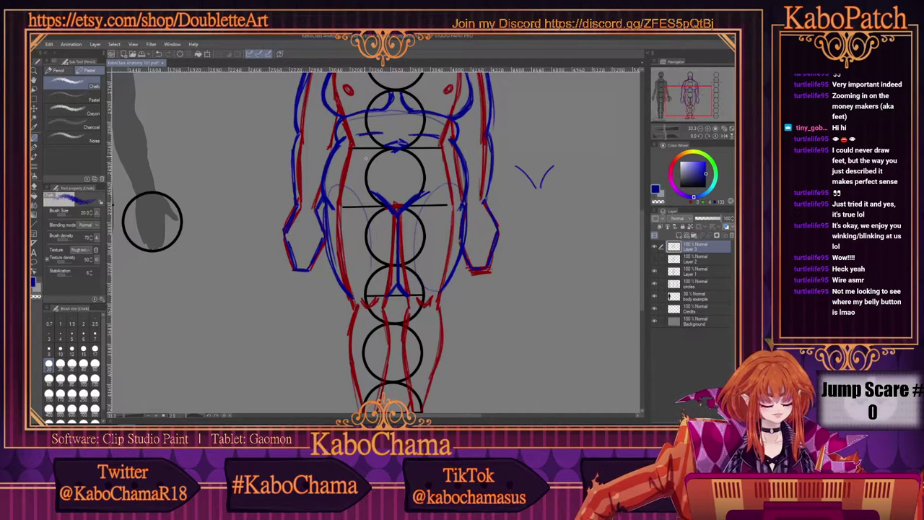
Step: Erase the separate blue V drawn beside the figure
key("e")
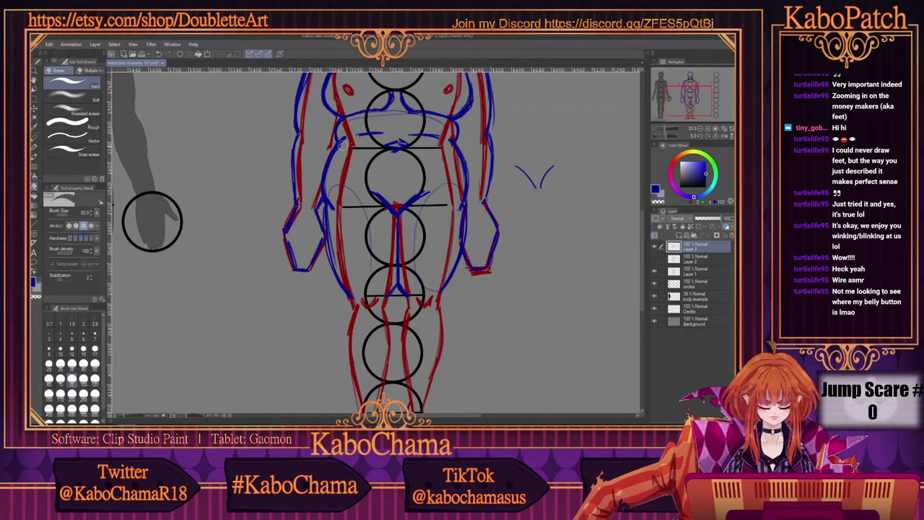
mouse_move(556, 165)
left_mouse_down()
mouse_move(544, 192)
mouse_move(527, 182)
mouse_move(537, 211)
left_mouse_up()
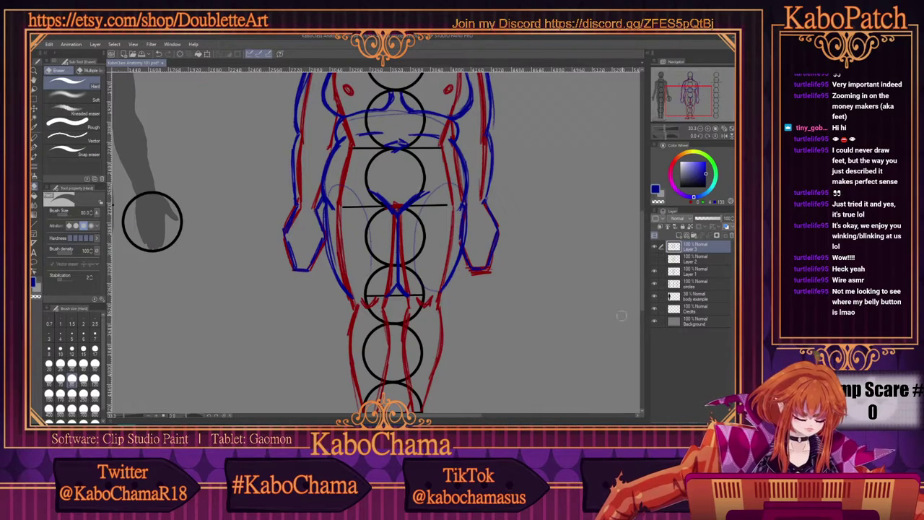
Step: Draw the blue outer calf contour of the leg on the right, bulging past the red line from knee to ankle
scroll(642, 296, "down", 3)
scroll(114, 371, "down", 2)
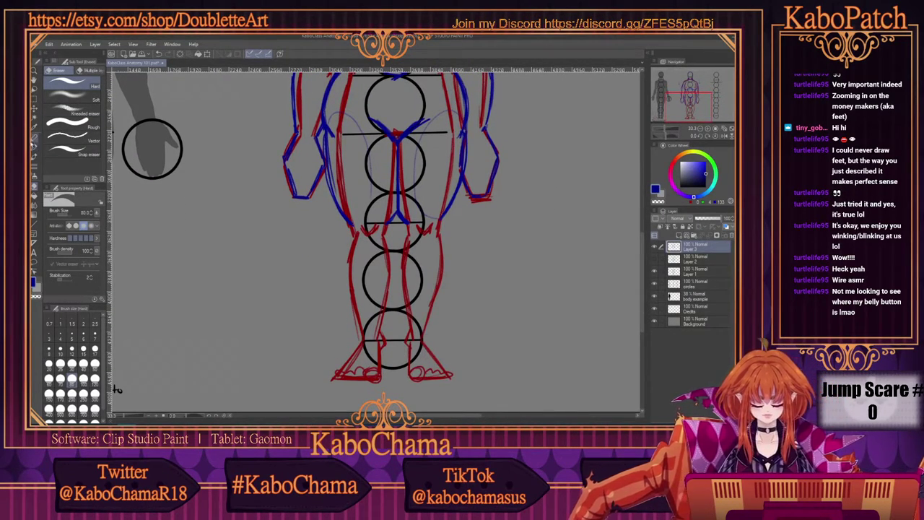
key("p")
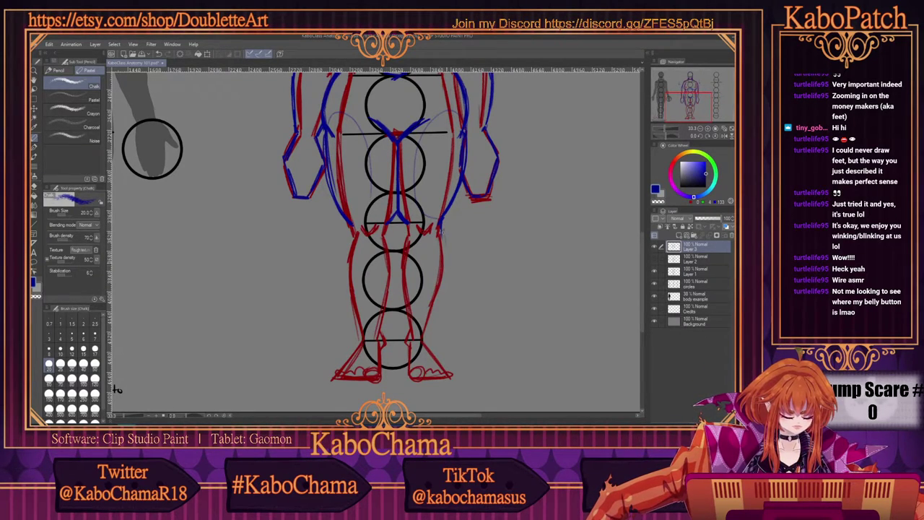
left_click_drag(443, 220, 444, 249)
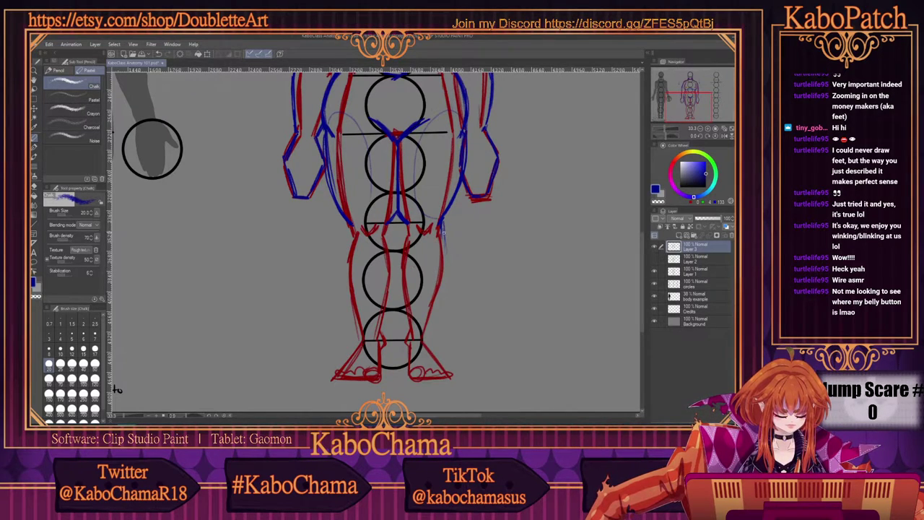
mouse_move(443, 225)
left_mouse_down()
mouse_move(449, 258)
mouse_move(425, 331)
left_mouse_up()
left_click_drag(448, 268, 434, 321)
left_click_drag(448, 235, 446, 273)
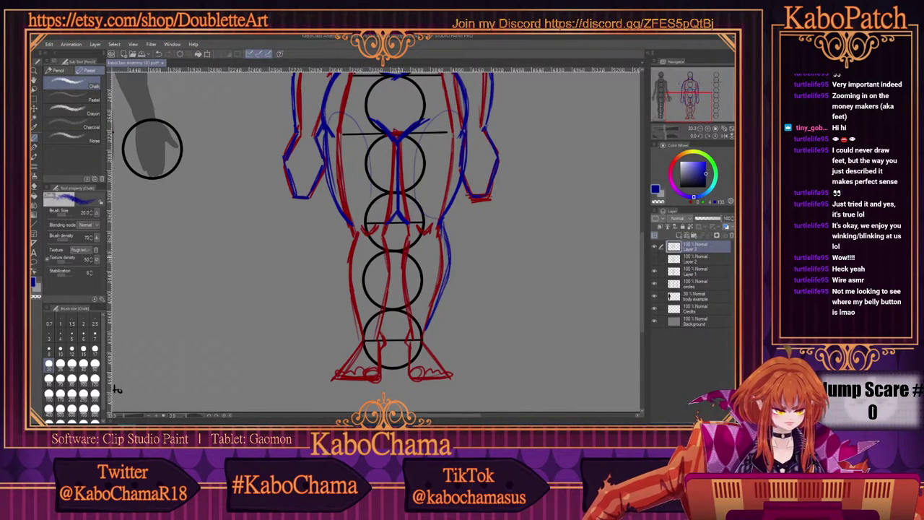
Step: Draw the blue inner calf contours curving toward the centre line and complete the lower legs down to the ankles
left_click_drag(403, 230, 402, 249)
left_click_drag(400, 253, 404, 306)
left_click_drag(403, 230, 396, 268)
left_click_drag(397, 276, 404, 303)
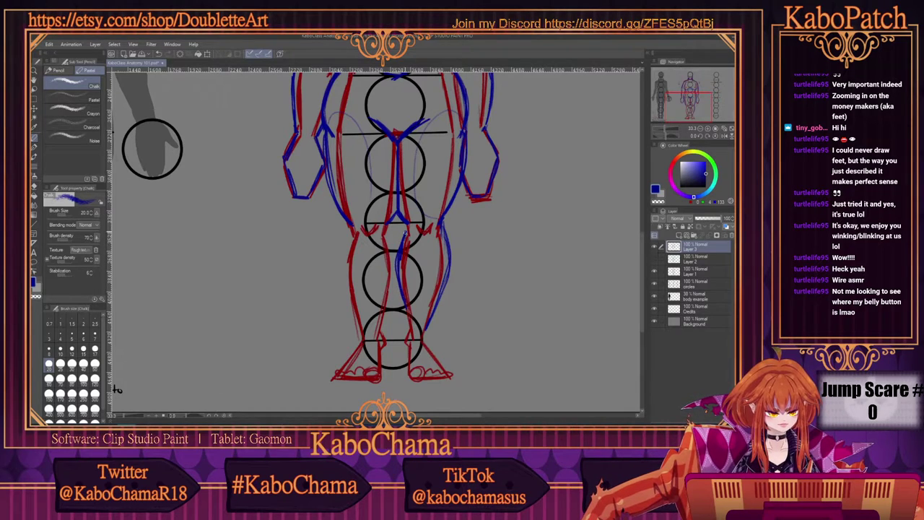
left_click_drag(404, 220, 402, 235)
left_click_drag(440, 296, 430, 343)
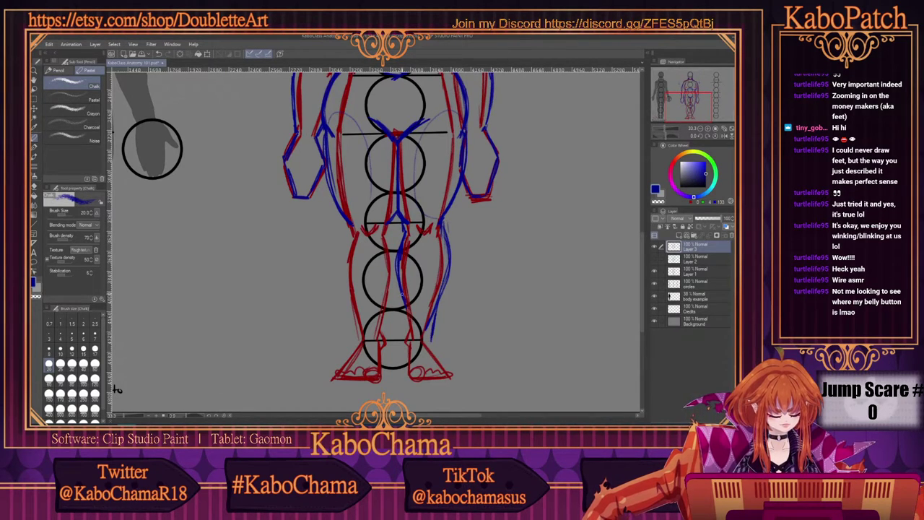
left_click_drag(403, 292, 401, 308)
left_click_drag(405, 314, 407, 338)
mouse_move(390, 233)
left_mouse_down()
mouse_move(387, 331)
mouse_move(349, 306)
mouse_move(343, 215)
mouse_move(385, 237)
left_mouse_up()
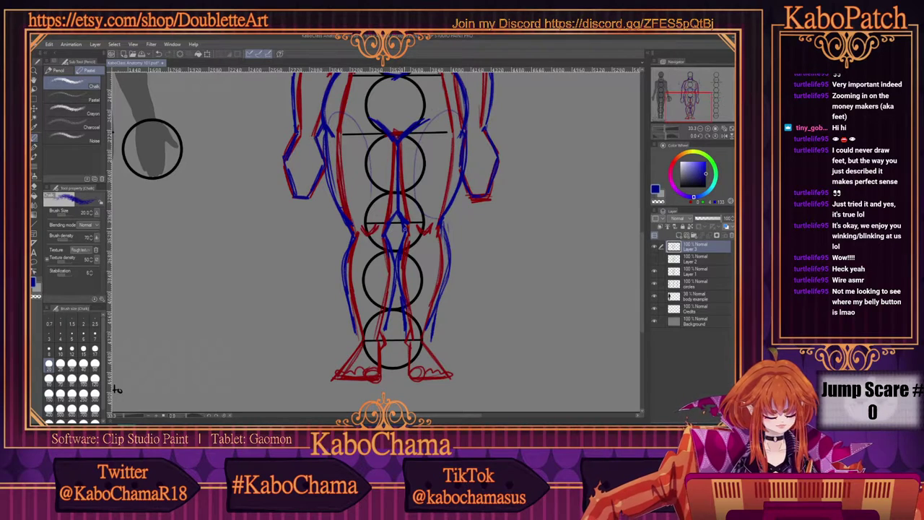
Step: Outline both blue feet over the red ones, flaring outward from the ankles to flat soles
mouse_move(431, 327)
left_mouse_down()
mouse_move(428, 344)
mouse_move(451, 376)
mouse_move(407, 365)
mouse_move(404, 330)
mouse_move(380, 361)
mouse_move(346, 379)
left_mouse_up()
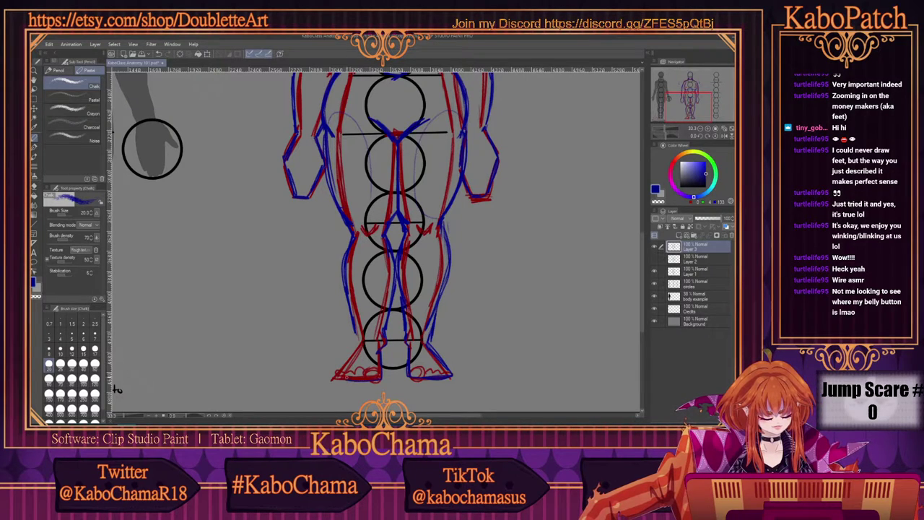
mouse_move(357, 331)
left_mouse_down()
mouse_move(335, 372)
mouse_move(364, 380)
left_mouse_up()
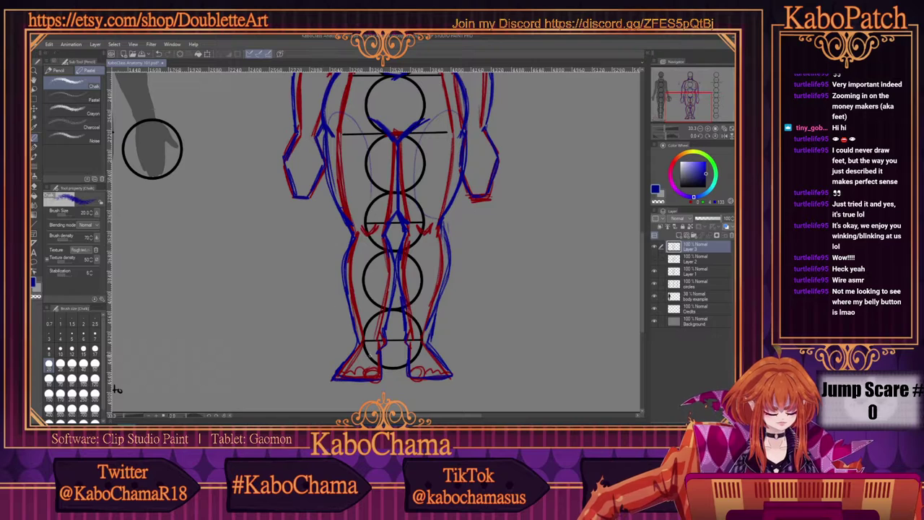
left_click_drag(408, 371, 432, 381)
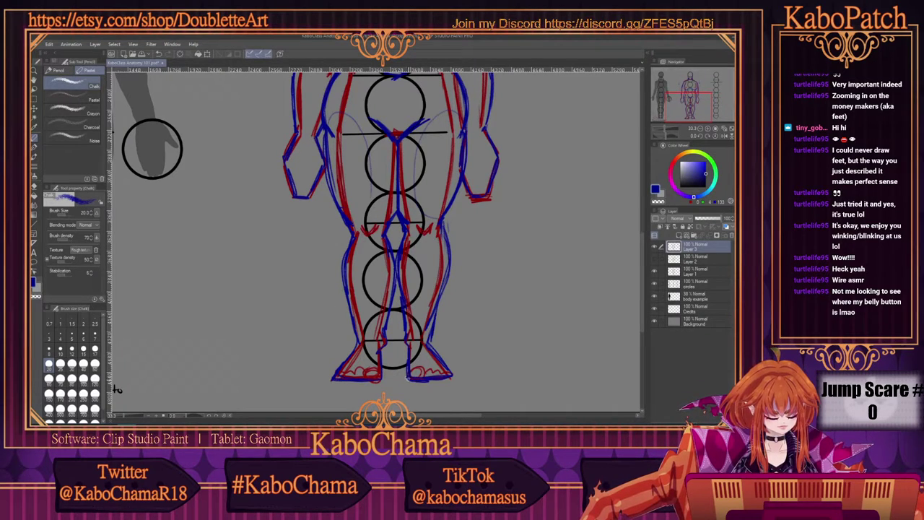
Step: Hide the circle guides and the red figure on Layer 1 to view the blue figure without its guides
key("ctrl+minus")
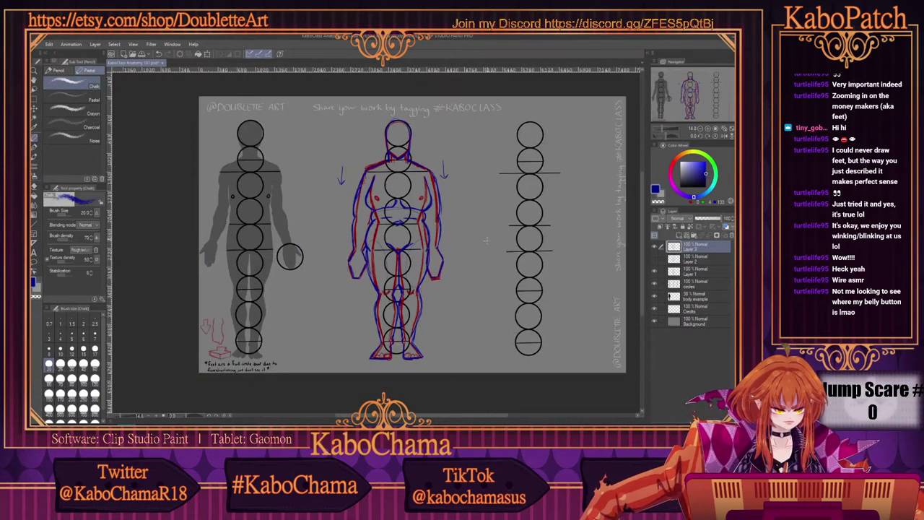
scroll(485, 157, "up", 1)
scroll(418, 334, "up", 1)
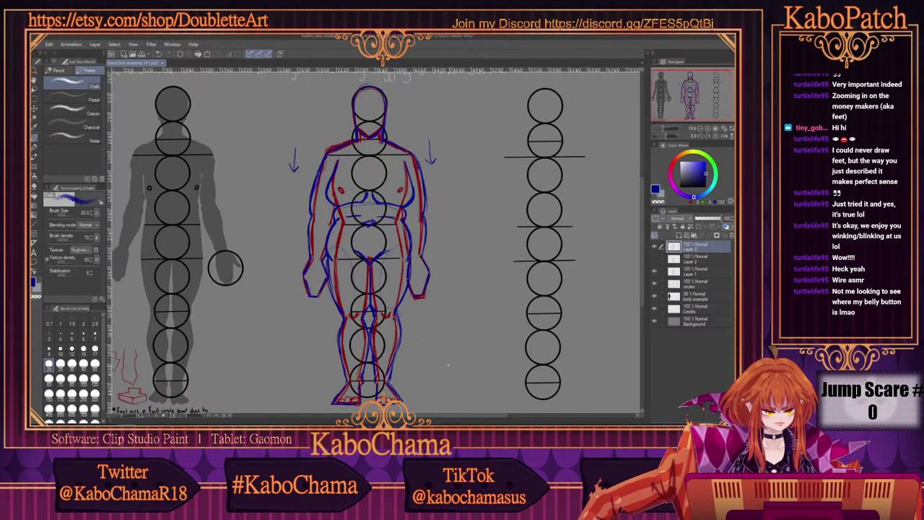
left_click(655, 284)
left_click(654, 285)
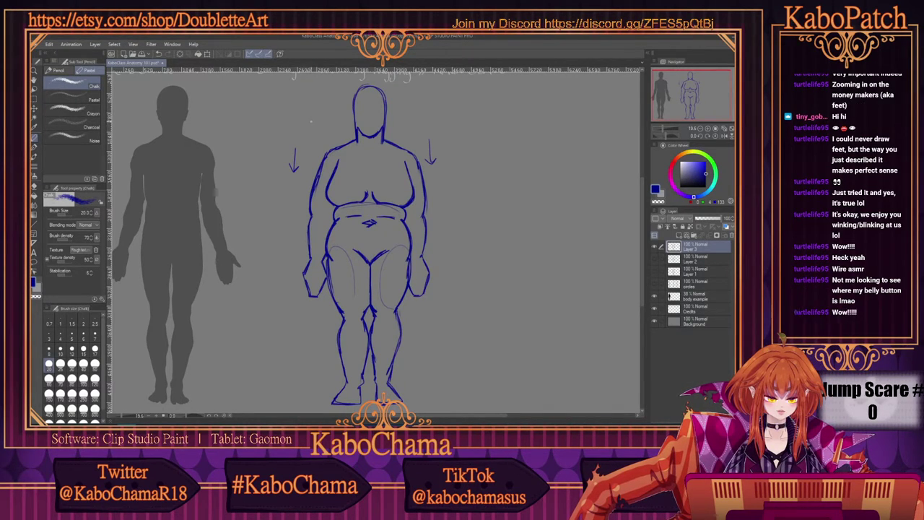
Step: Draw a horizontal double-headed arrow with a small diamond beside the blue head, and a similar vertical one next to it
left_click_drag(299, 117, 341, 111)
left_click_drag(335, 108, 287, 113)
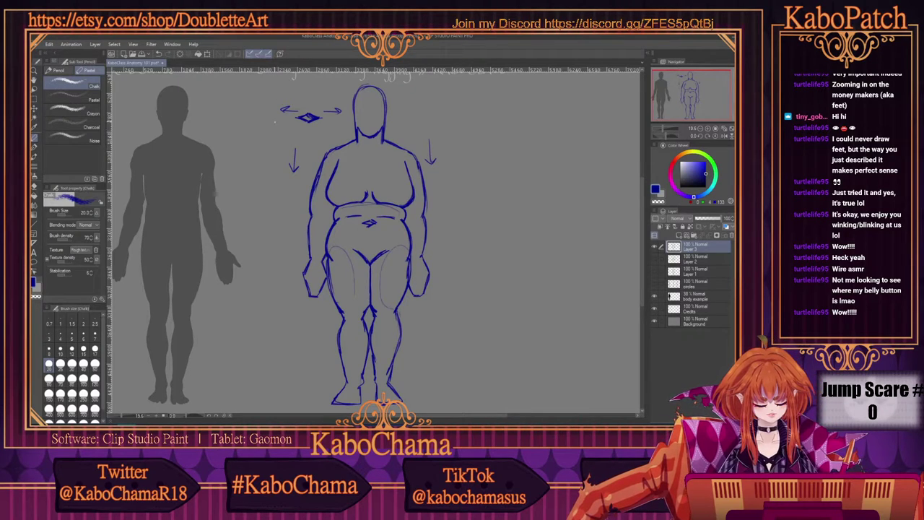
left_click_drag(270, 131, 270, 115)
left_click_drag(266, 124, 275, 124)
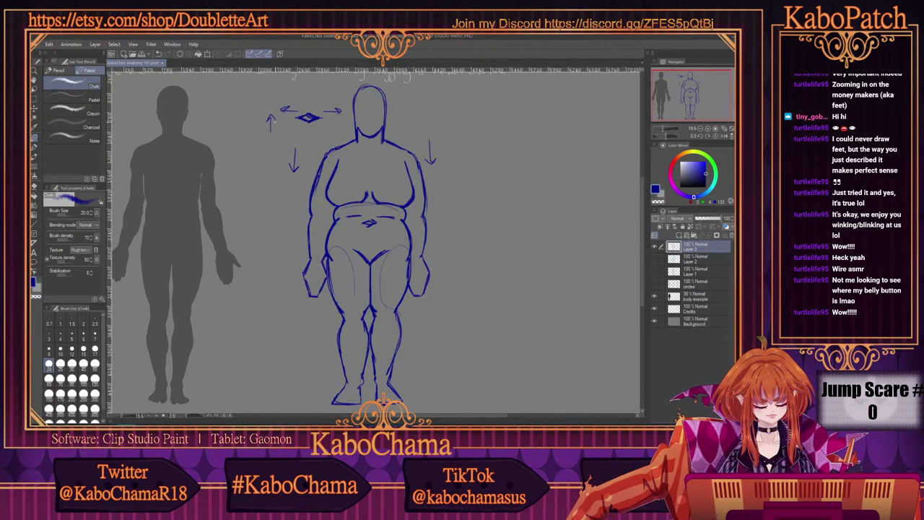
left_click_drag(267, 161, 267, 181)
mouse_move(264, 173)
left_mouse_down()
mouse_move(272, 173)
mouse_move(267, 150)
left_mouse_up()
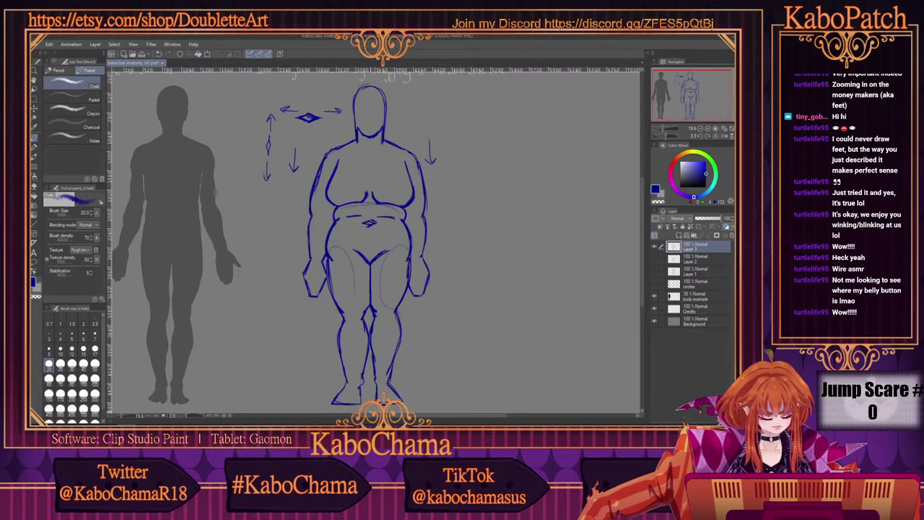
Step: Erase all the arrows around the blue figure's head and shoulders
mouse_move(374, 417)
left_mouse_down()
mouse_move(365, 420)
mouse_move(380, 419)
left_mouse_up()
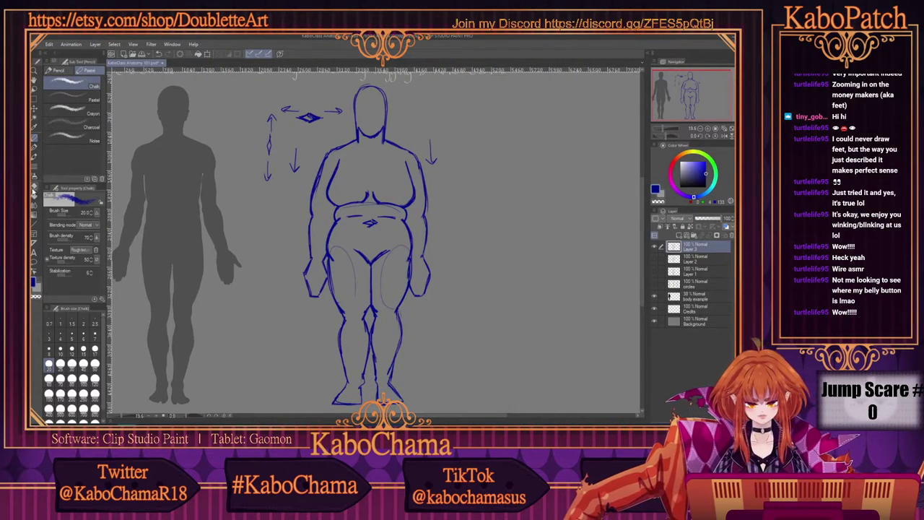
key("e")
left_click_drag(431, 142, 430, 166)
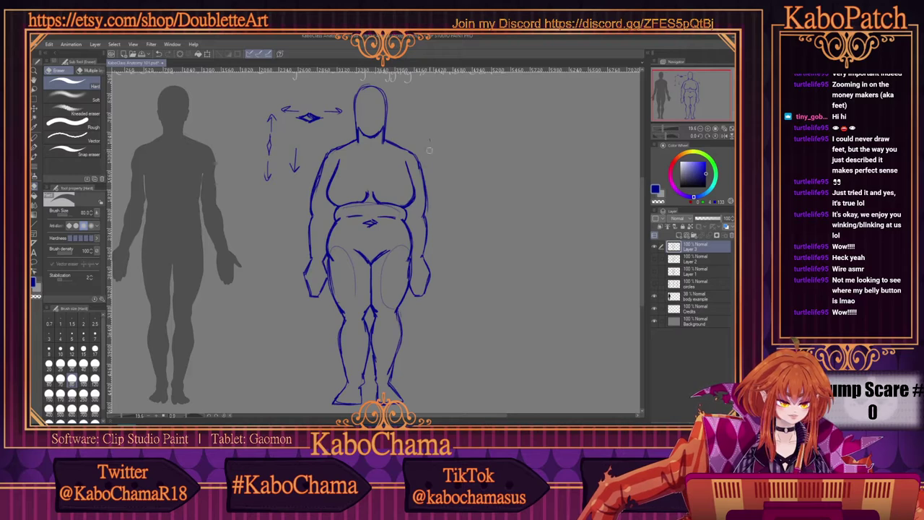
mouse_move(341, 110)
left_mouse_down()
mouse_move(307, 97)
mouse_move(319, 124)
mouse_move(271, 103)
mouse_move(298, 180)
mouse_move(292, 170)
mouse_move(276, 177)
mouse_move(267, 119)
left_mouse_up()
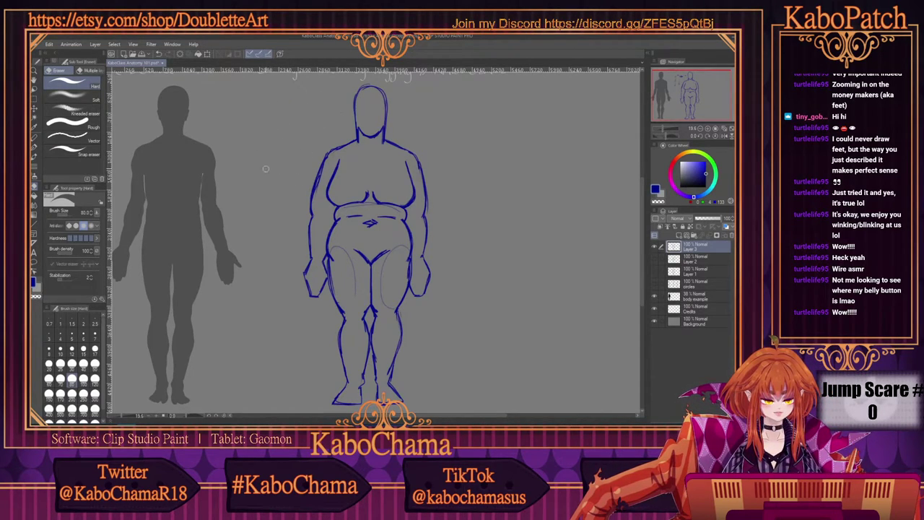
Step: Show the circles layer and Layer 1, hide Layer 3, and make Layer 1 the active layer
left_click(654, 282)
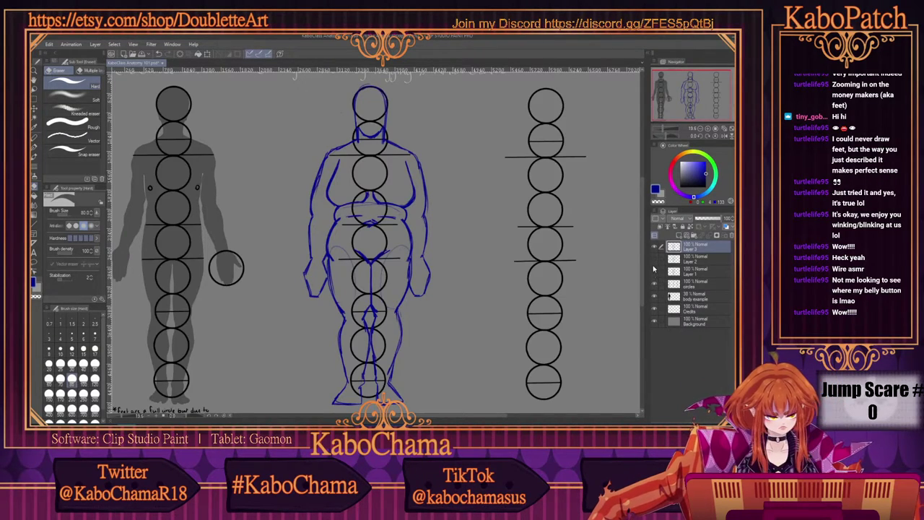
left_click(654, 272)
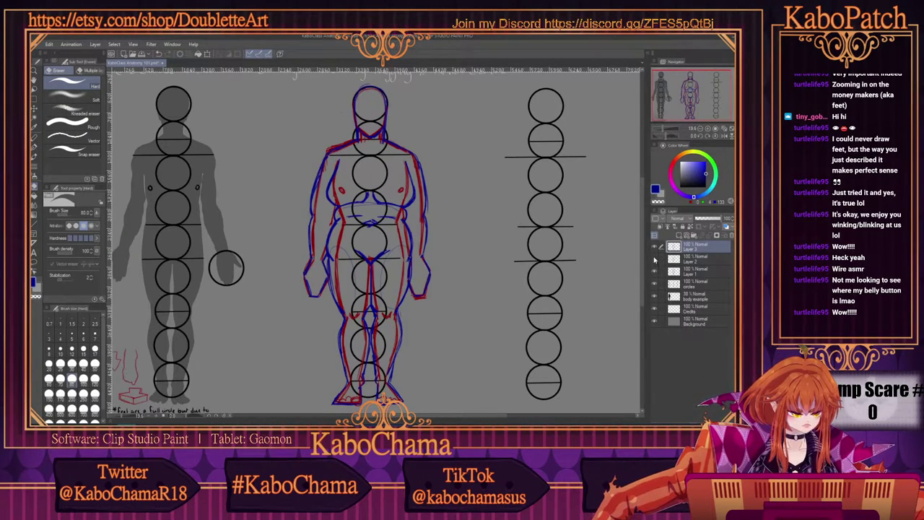
left_click(654, 246)
left_click(654, 258)
left_click_drag(437, 417, 467, 417)
left_click(686, 271)
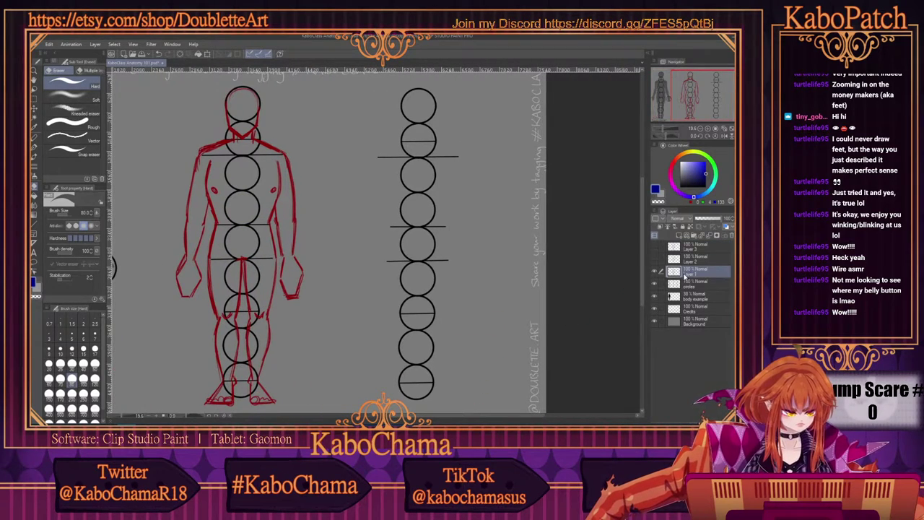
Step: Switch to dark red chalk and draw a left-pointing arrow between the red figure and the empty circle column
left_click(678, 165)
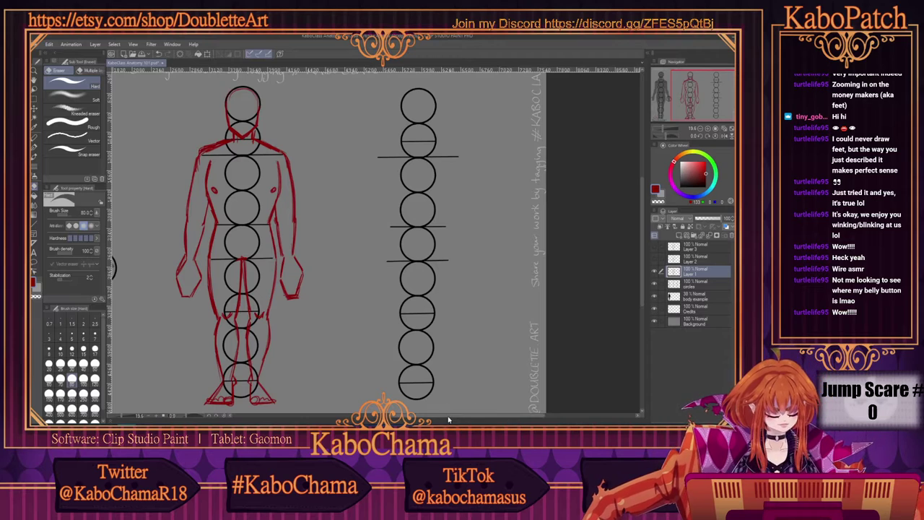
left_click_drag(463, 418, 422, 417)
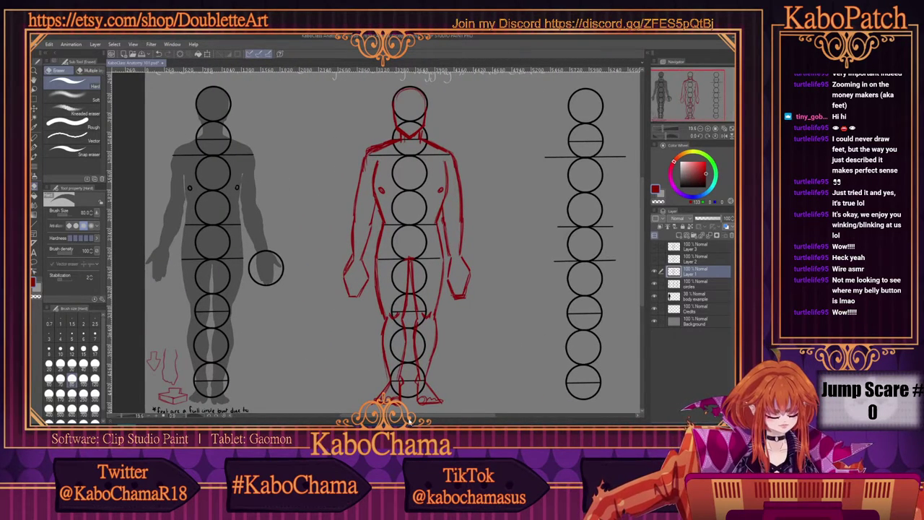
left_click_drag(410, 418, 438, 418)
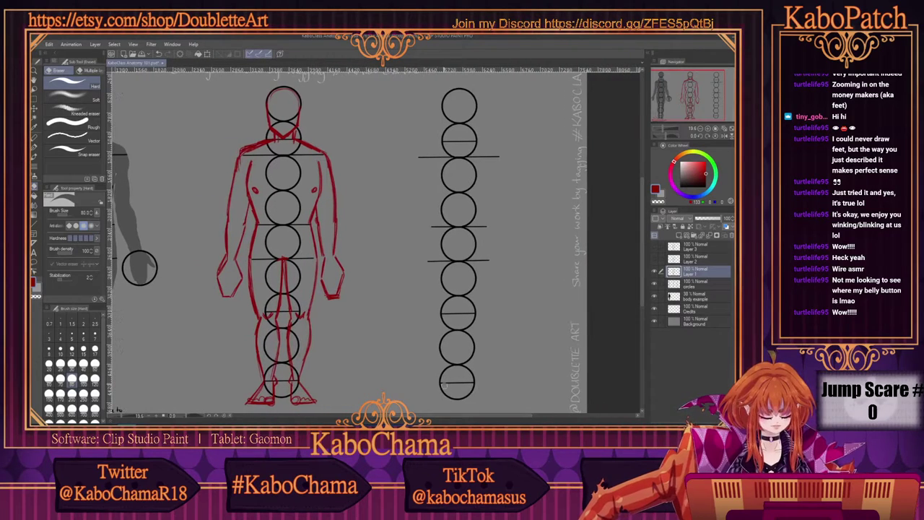
left_click(34, 137)
left_click_drag(396, 90, 364, 86)
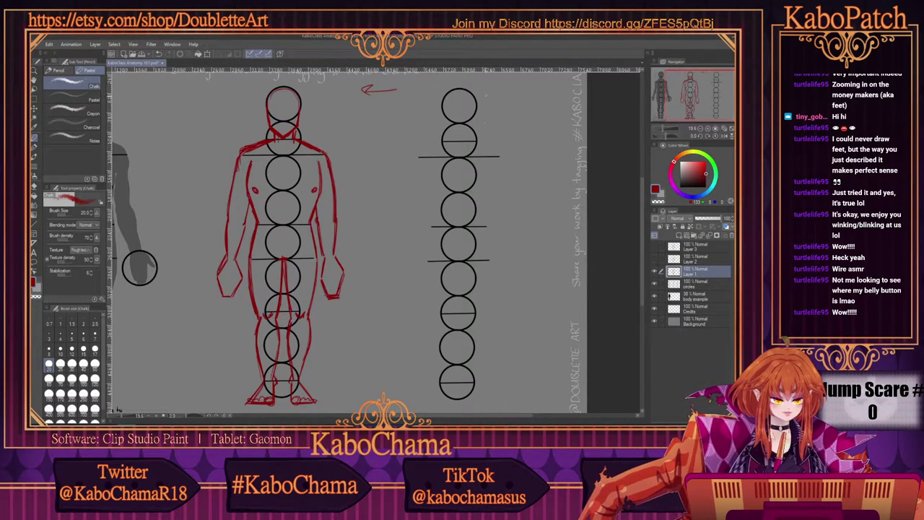
Step: Sketch a left-facing profile head at the top of the empty circle column, with a round skull set back and an angled jaw
mouse_move(478, 89)
left_mouse_down()
mouse_move(459, 108)
mouse_move(462, 94)
mouse_move(476, 124)
mouse_move(459, 101)
mouse_move(485, 116)
mouse_move(490, 101)
mouse_move(486, 114)
mouse_move(452, 95)
mouse_move(443, 110)
mouse_move(445, 129)
mouse_move(446, 116)
mouse_move(464, 132)
left_mouse_up()
left_click_drag(460, 134, 475, 126)
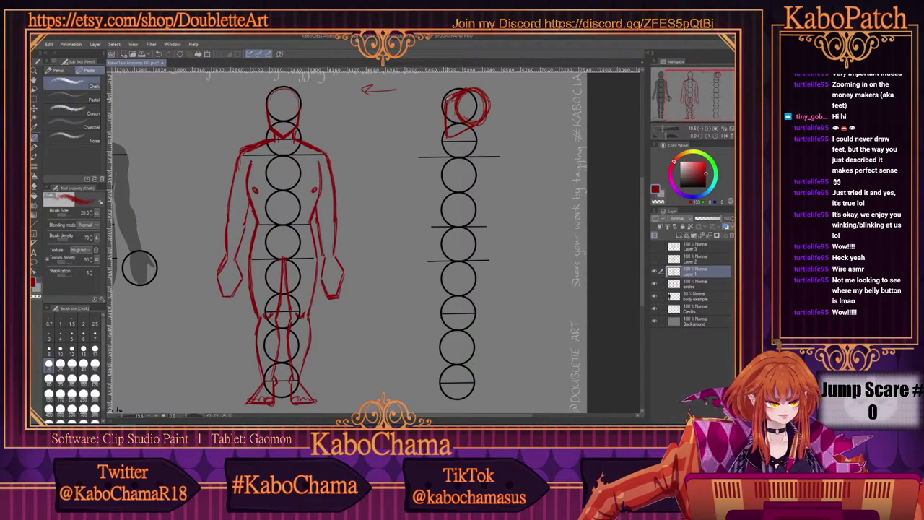
left_click_drag(453, 92, 467, 88)
left_click_drag(453, 138, 459, 133)
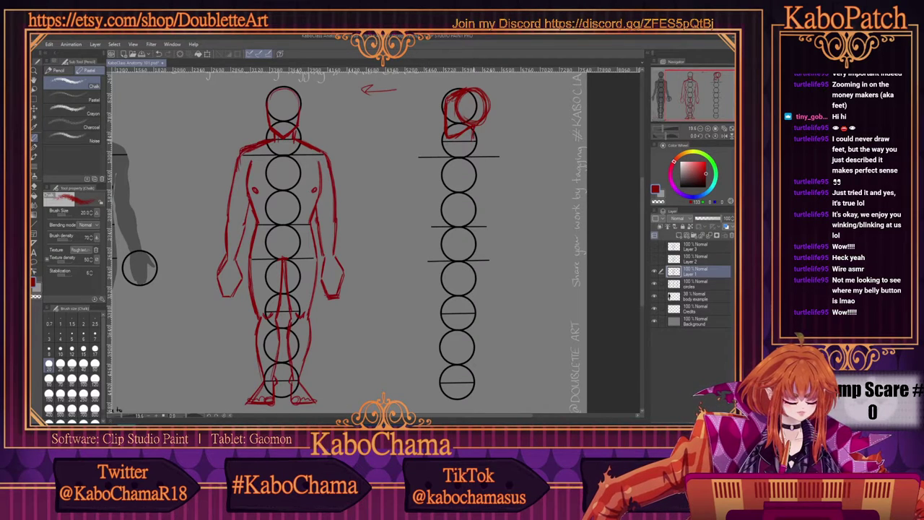
Step: Draw the profile's neck slanting down to the shoulder line, with loose angled strokes on either side marking the slopes
mouse_move(471, 132)
left_mouse_down()
mouse_move(473, 151)
mouse_move(454, 152)
mouse_move(486, 153)
mouse_move(440, 164)
mouse_move(482, 156)
mouse_move(487, 166)
mouse_move(433, 163)
left_mouse_up()
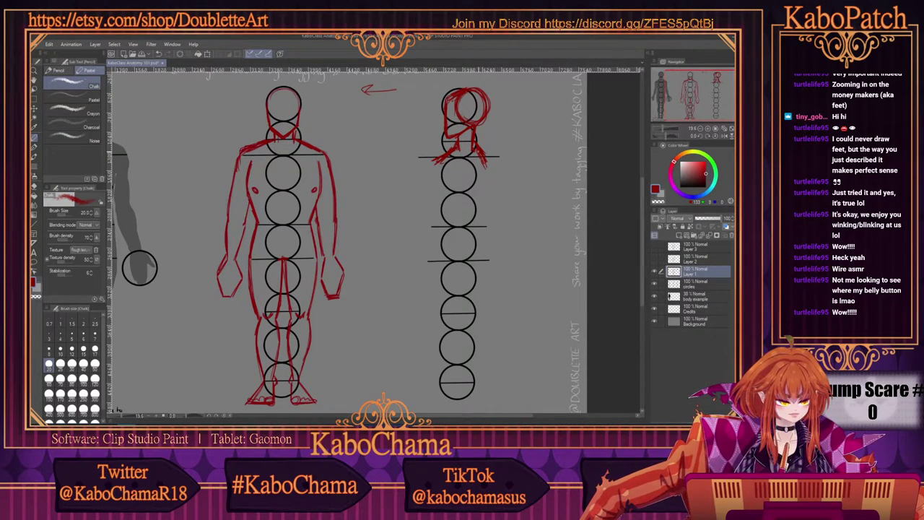
left_click_drag(477, 127, 474, 140)
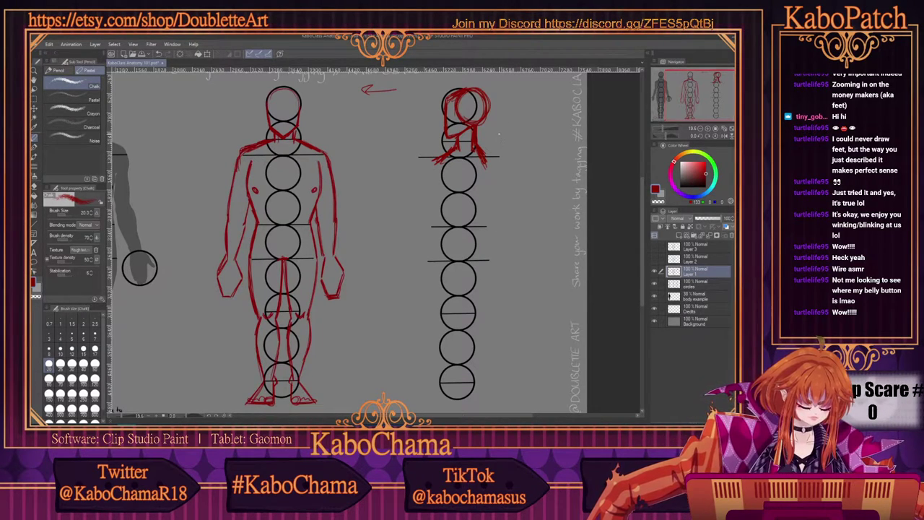
left_click_drag(499, 135, 507, 152)
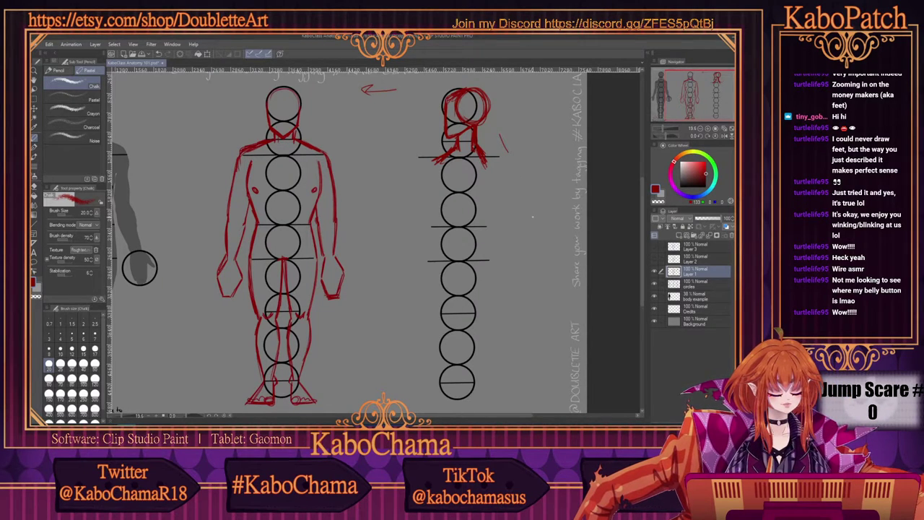
left_click_drag(436, 141, 411, 149)
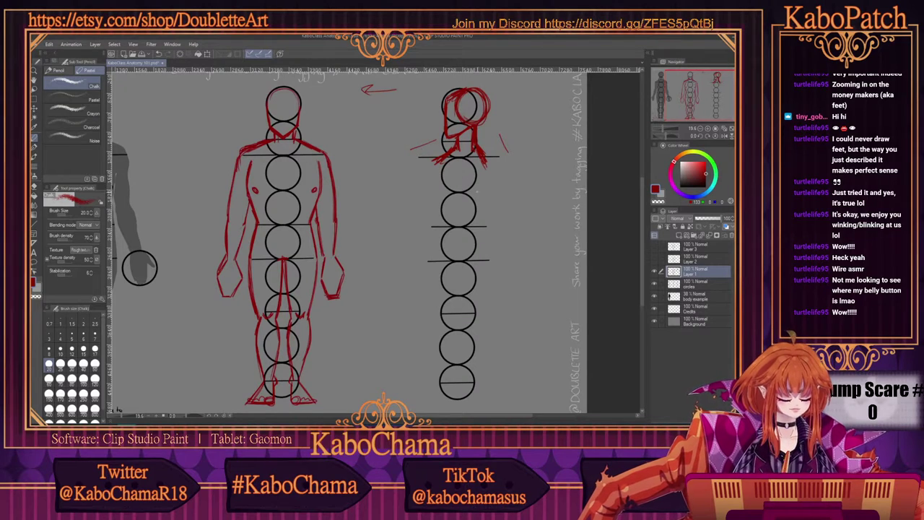
left_click_drag(440, 159, 429, 173)
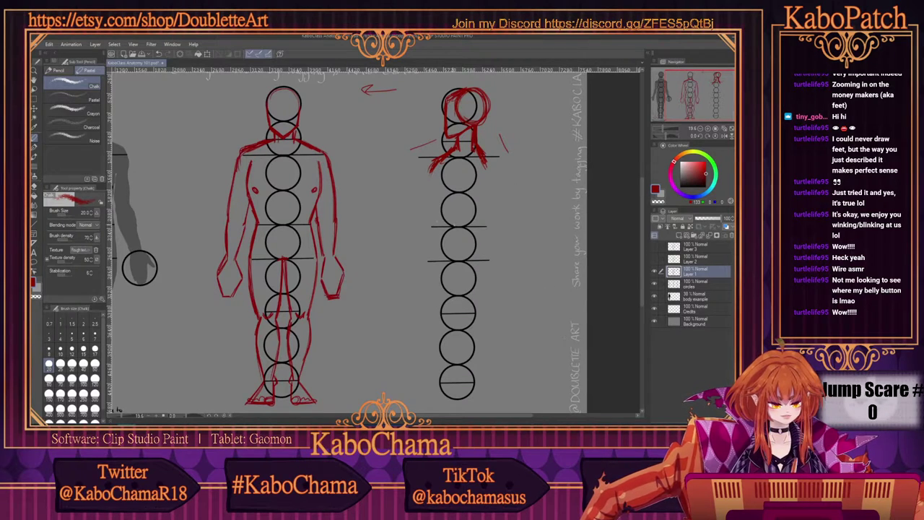
Step: Draw the side-view figure's chest front and its back tapering inward from the shoulder line to the waist line
mouse_move(433, 172)
left_mouse_down()
mouse_move(432, 231)
mouse_move(430, 216)
left_mouse_up()
left_click_drag(431, 172, 430, 208)
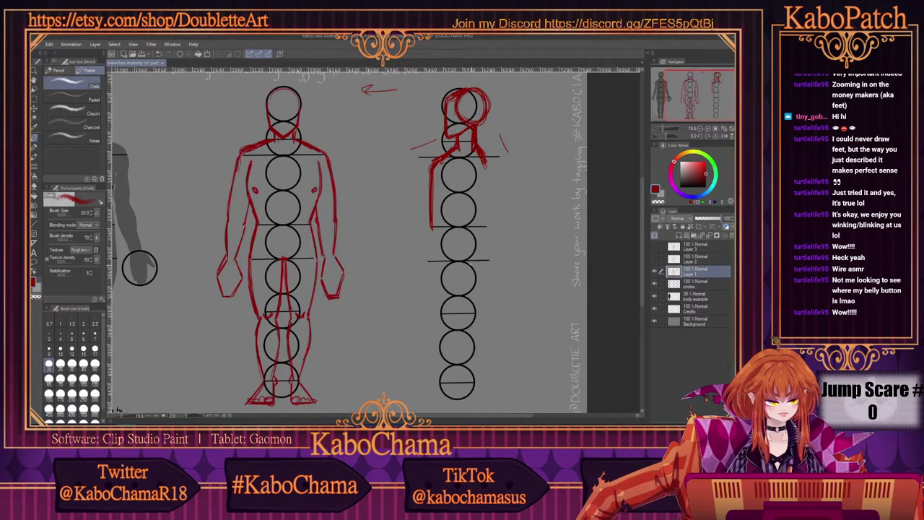
left_click_drag(487, 179, 466, 225)
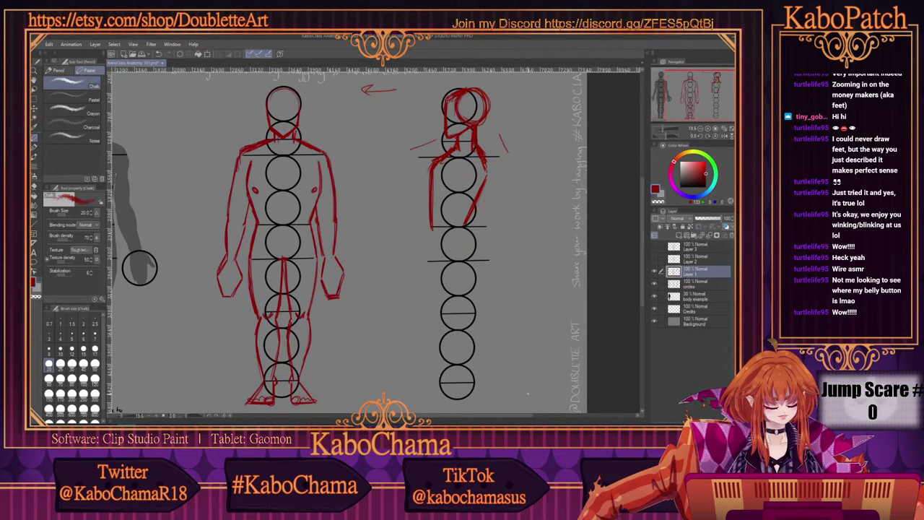
Step: Extend the straight belly line and protruding buttocks down to the hip line, and reinforce the torso's front and back contours
left_click_drag(431, 226, 431, 254)
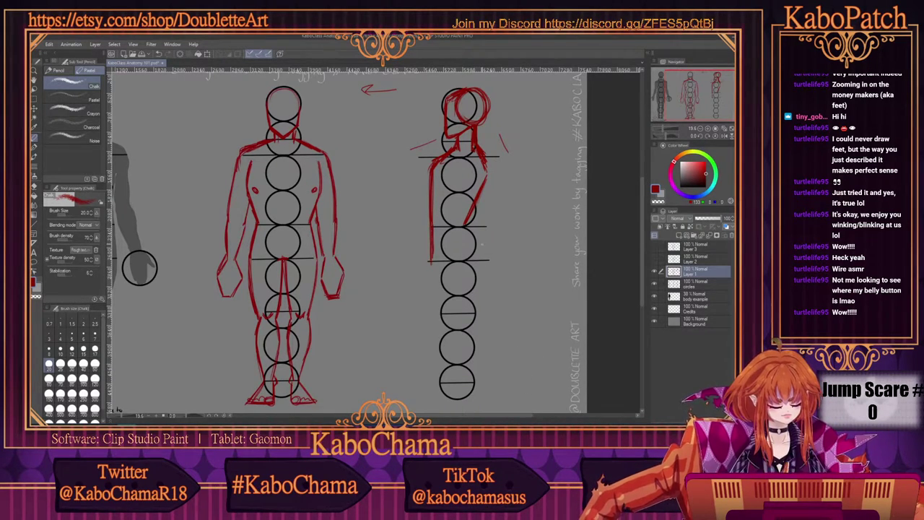
left_click_drag(471, 226, 490, 264)
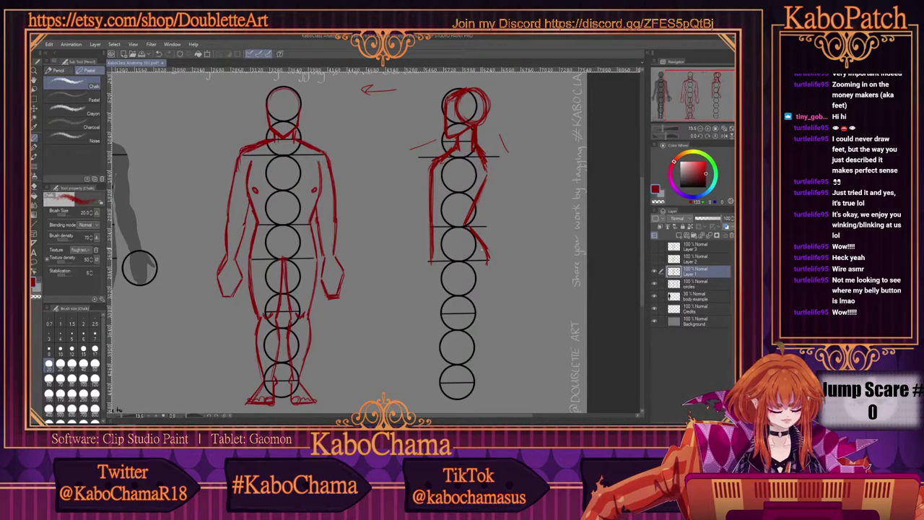
left_click_drag(479, 248, 483, 262)
left_click_drag(473, 226, 485, 246)
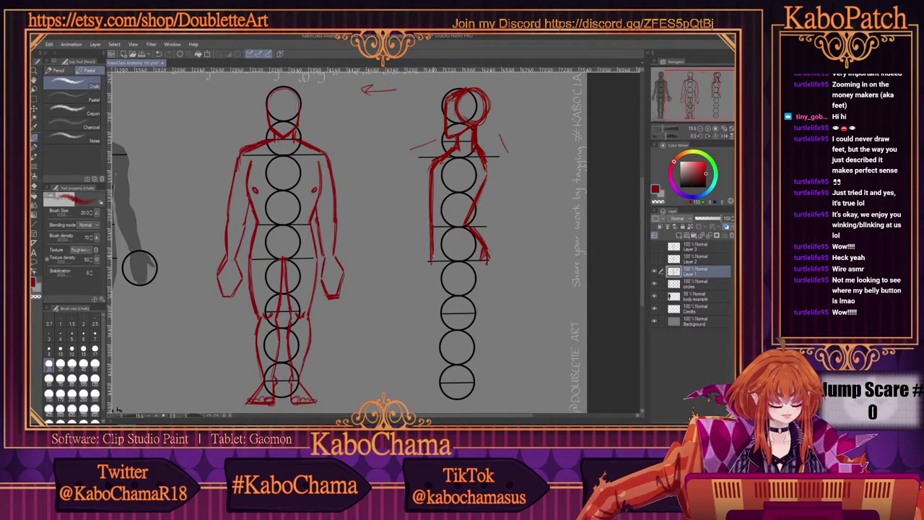
left_click_drag(432, 227, 432, 261)
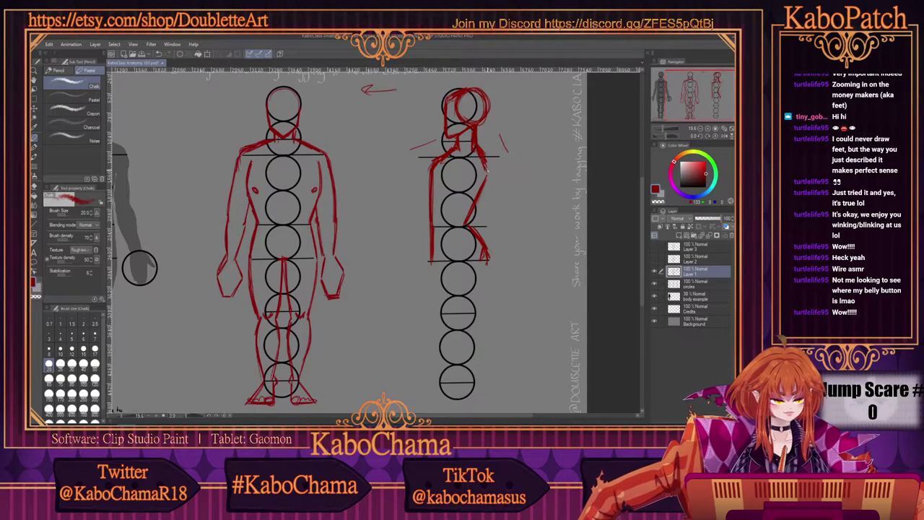
left_click_drag(488, 161, 479, 184)
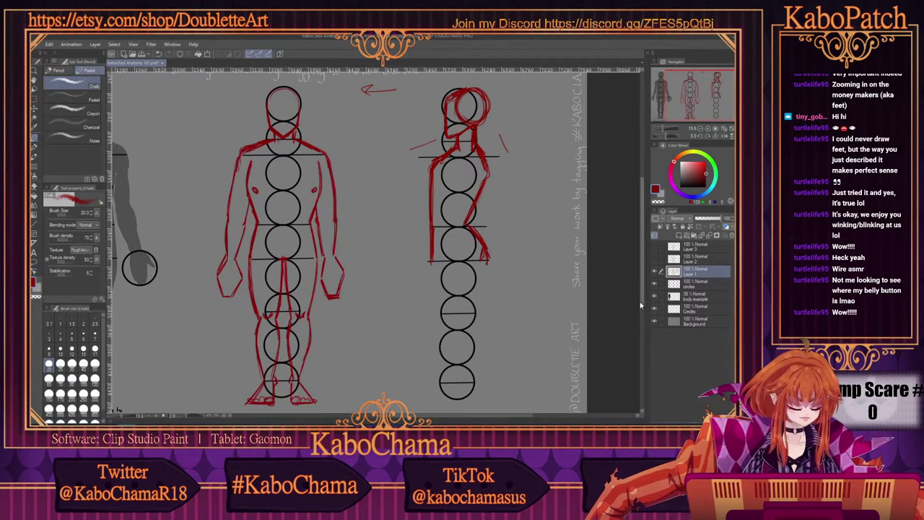
scroll(346, 244, "down", 2)
mouse_move(433, 166)
left_mouse_down()
mouse_move(436, 205)
mouse_move(434, 189)
left_mouse_up()
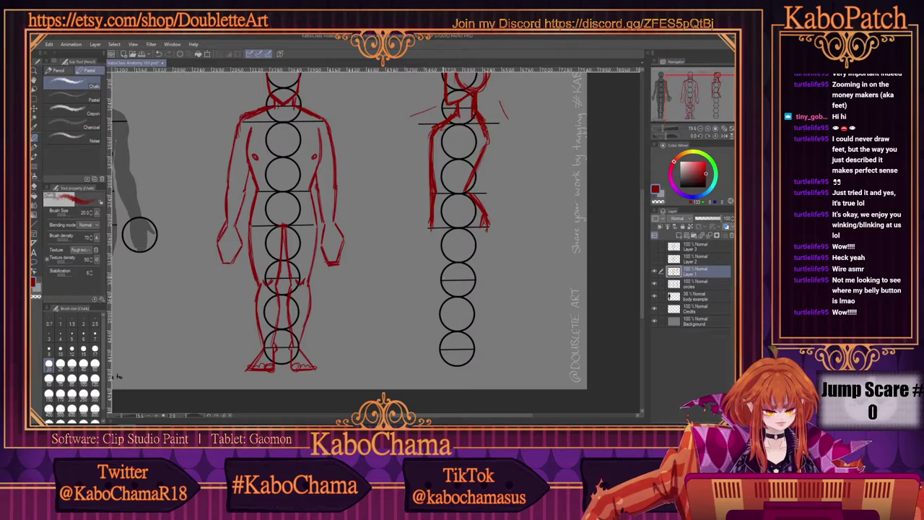
Step: Sketch the red side-view thigh from the hip down to the knee, with a straight front and a back edge tapering inward
mouse_move(449, 210)
left_mouse_down()
mouse_move(434, 238)
mouse_move(435, 280)
mouse_move(464, 244)
mouse_move(461, 277)
mouse_move(442, 279)
mouse_move(475, 239)
mouse_move(463, 284)
left_mouse_up()
left_click_drag(473, 240, 451, 282)
mouse_move(436, 230)
left_mouse_down()
mouse_move(431, 294)
mouse_move(439, 298)
left_mouse_up()
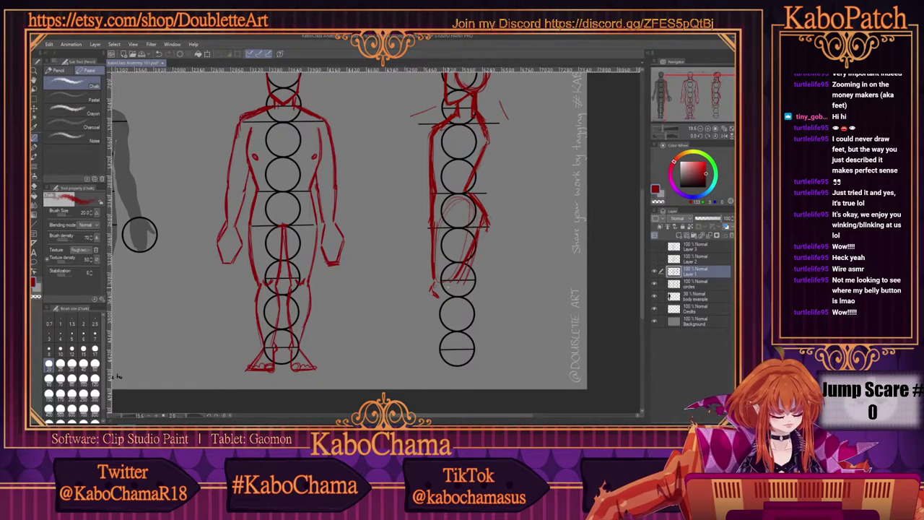
Step: Draw the red lower leg with a straight shin and curved calf, ending in a left-pointing foot below the last circle
left_click_drag(441, 309, 437, 345)
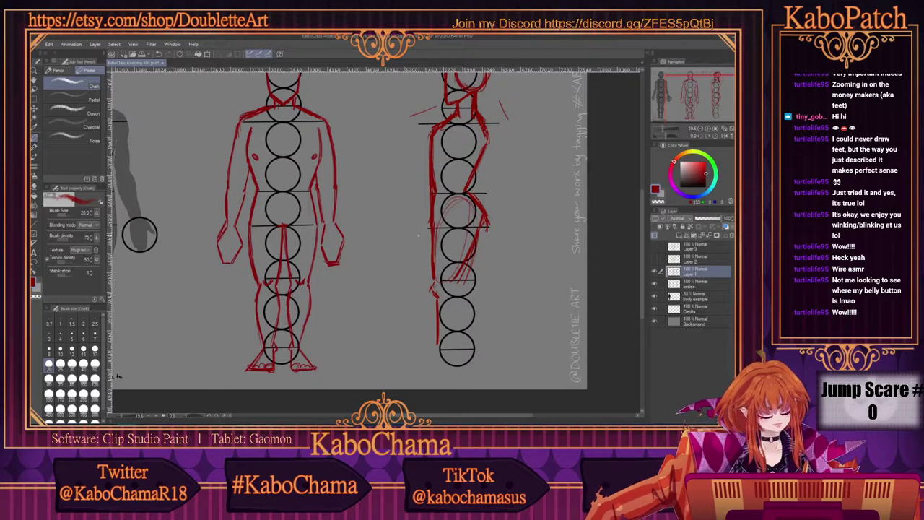
left_click_drag(463, 283, 444, 354)
left_click_drag(466, 306, 451, 341)
left_click_drag(466, 286, 456, 306)
mouse_move(439, 337)
left_mouse_down()
mouse_move(419, 364)
mouse_move(399, 368)
mouse_move(445, 363)
mouse_move(395, 374)
mouse_move(408, 374)
left_mouse_up()
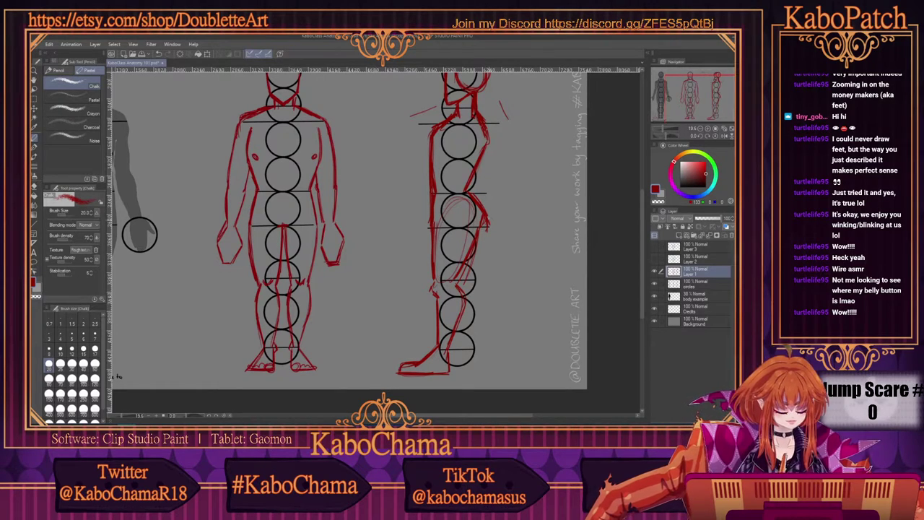
Step: Sketch the red arm hanging over the side-view torso from the shoulder, with an oval hand just below the hip line
mouse_move(444, 236)
left_mouse_down()
mouse_move(446, 256)
mouse_move(462, 254)
mouse_move(460, 234)
left_mouse_up()
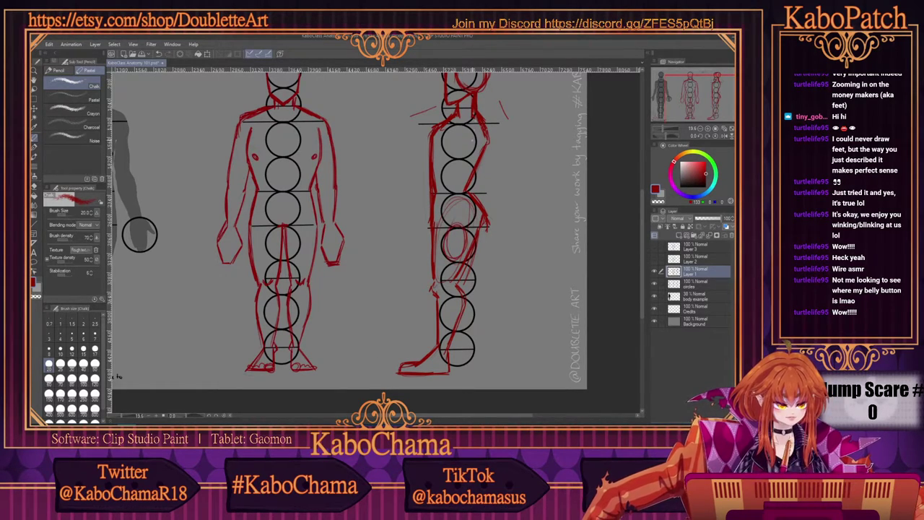
left_click_drag(452, 127, 450, 151)
left_click_drag(451, 197, 450, 222)
left_click_drag(451, 163, 450, 192)
mouse_move(450, 199)
left_mouse_down()
mouse_move(448, 226)
mouse_move(468, 227)
left_mouse_up()
left_click_drag(468, 197, 469, 225)
left_click_drag(473, 153, 474, 166)
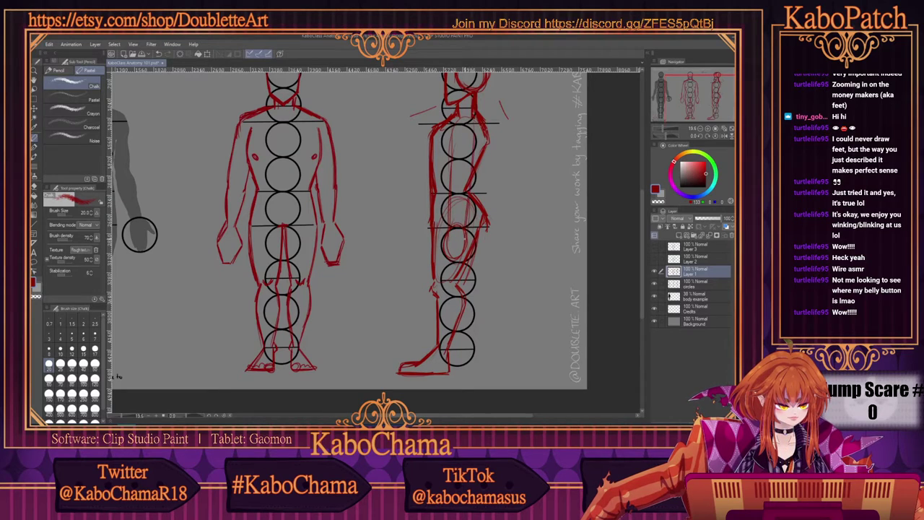
left_click_drag(469, 201, 469, 225)
mouse_move(457, 119)
left_mouse_down()
mouse_move(469, 120)
mouse_move(448, 153)
left_mouse_up()
left_click_drag(446, 161, 445, 188)
left_click_drag(473, 133, 470, 179)
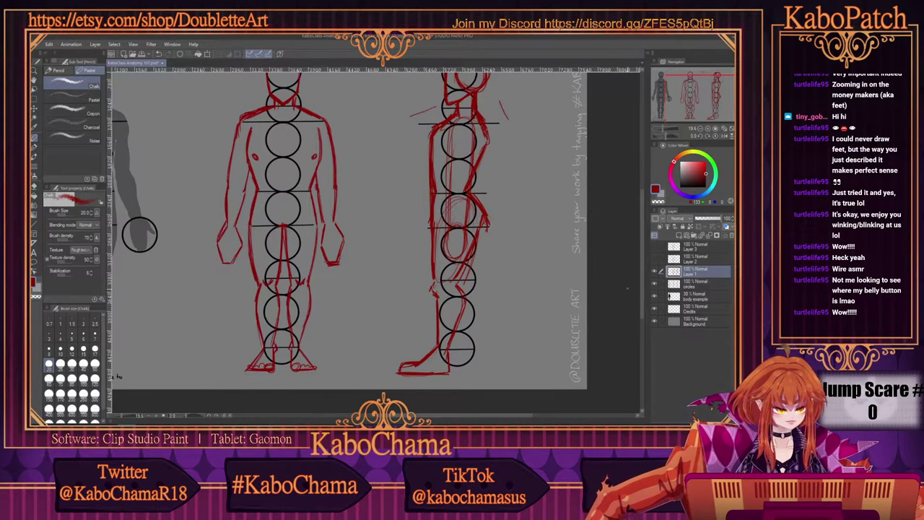
Step: Show Layer 2, make it the active layer, and switch the chalk colour to green
scroll(346, 239, "up", 3)
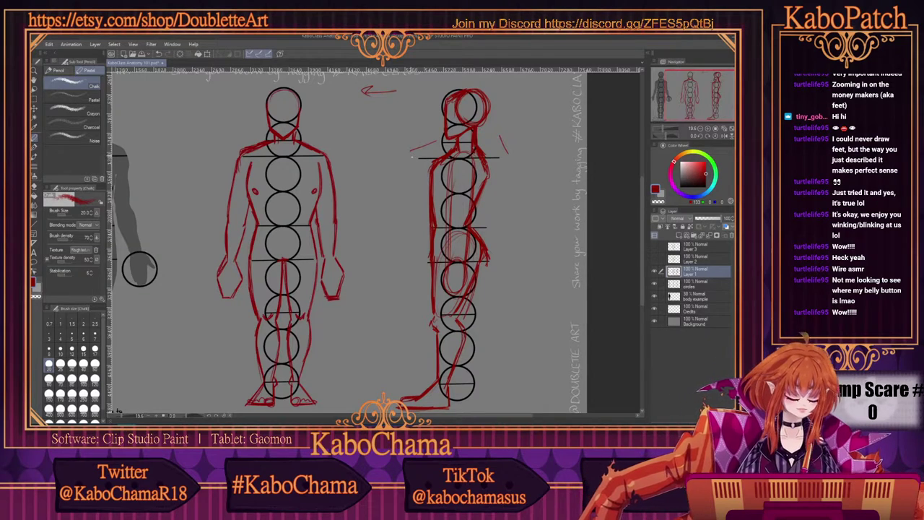
left_click(681, 259)
left_click(655, 258)
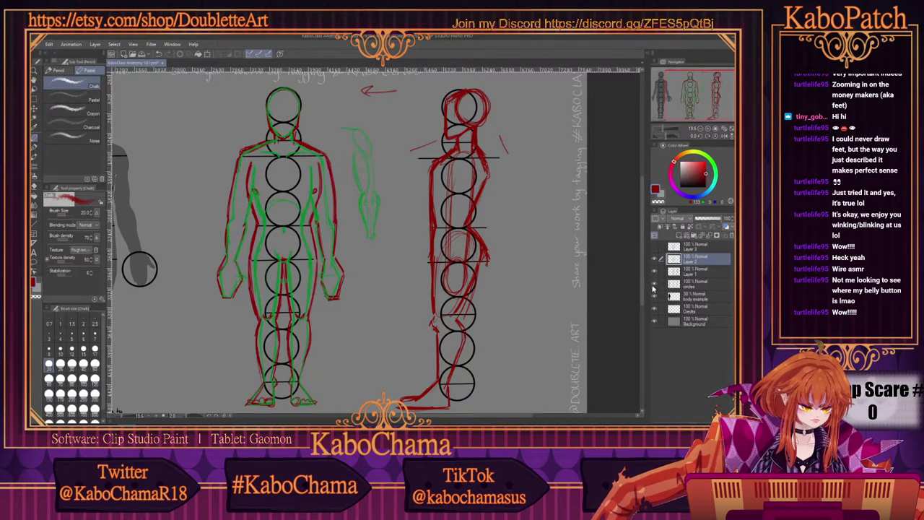
left_click(713, 168)
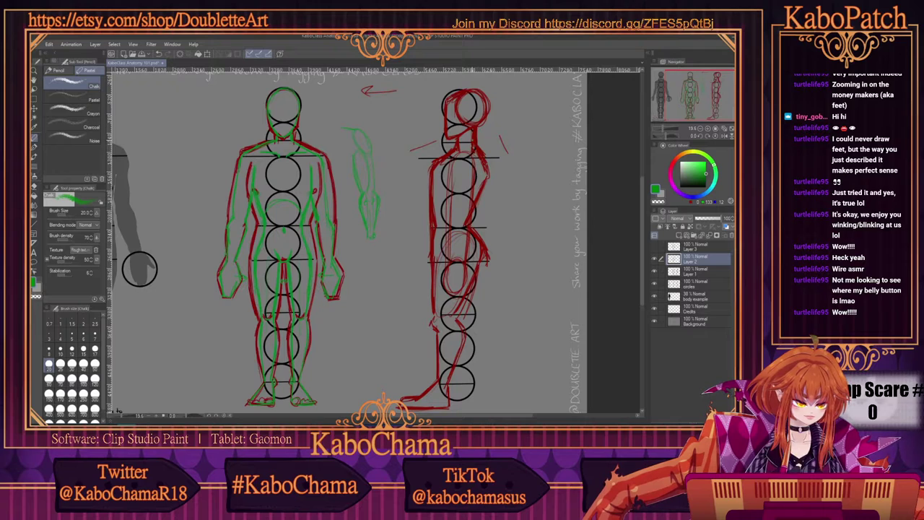
Step: Draw a slimmer green side-view neck and torso inside the red one, with a curved back and chest reaching the hips
scroll(467, 135, "up", 2)
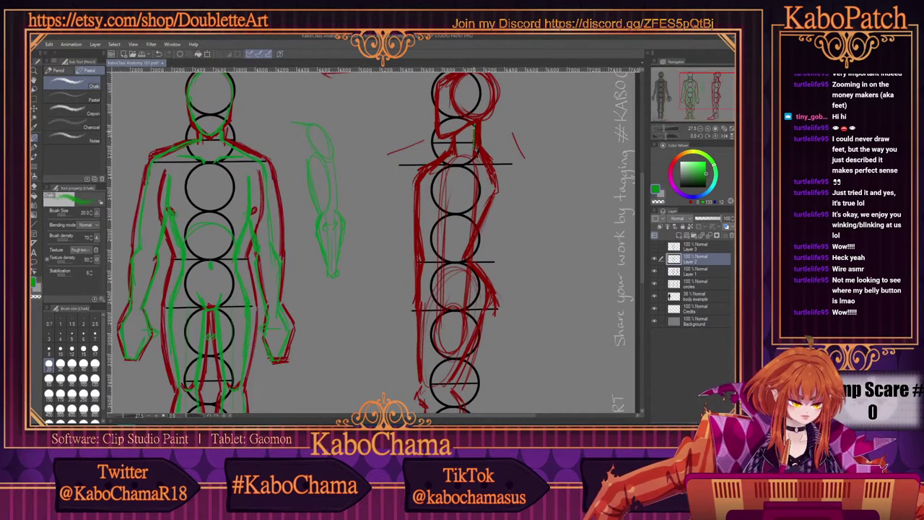
mouse_move(473, 146)
left_mouse_down()
mouse_move(487, 189)
mouse_move(473, 247)
left_mouse_up()
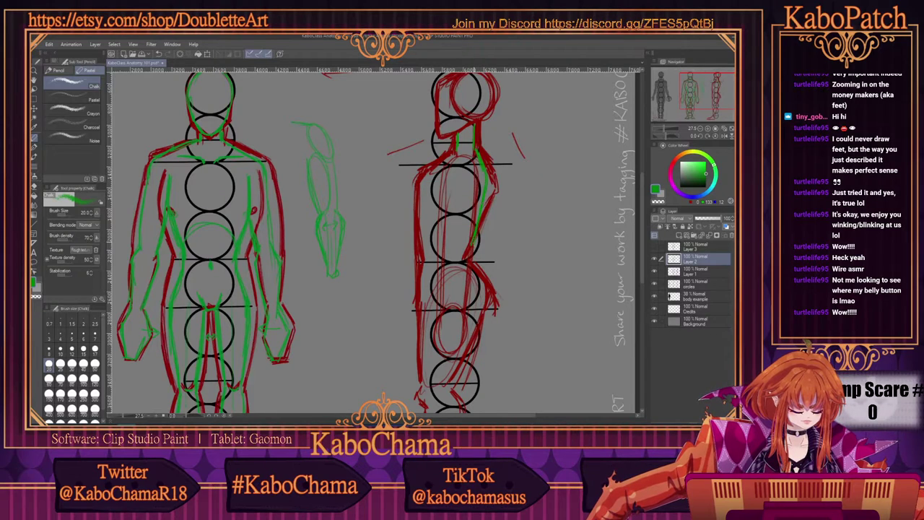
mouse_move(455, 148)
left_mouse_down()
mouse_move(433, 181)
mouse_move(433, 232)
left_mouse_up()
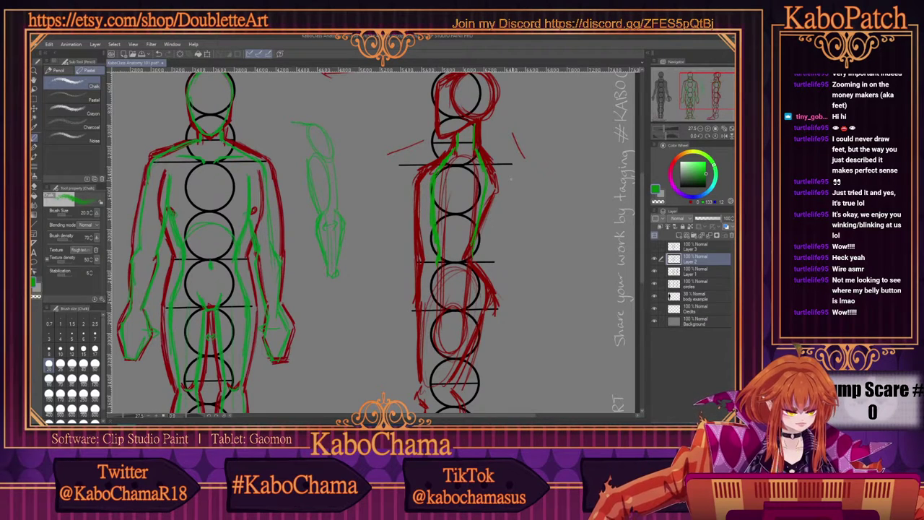
scroll(377, 242, "down", 3)
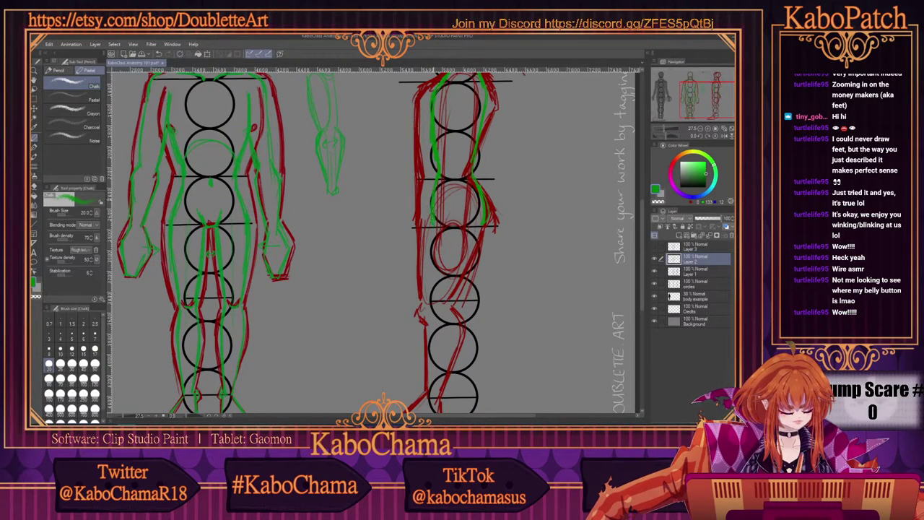
Step: Draw the green side-view leg down from the hips, with a bent knee contour, curved calf and left-pointing foot
scroll(431, 238, "down", 1)
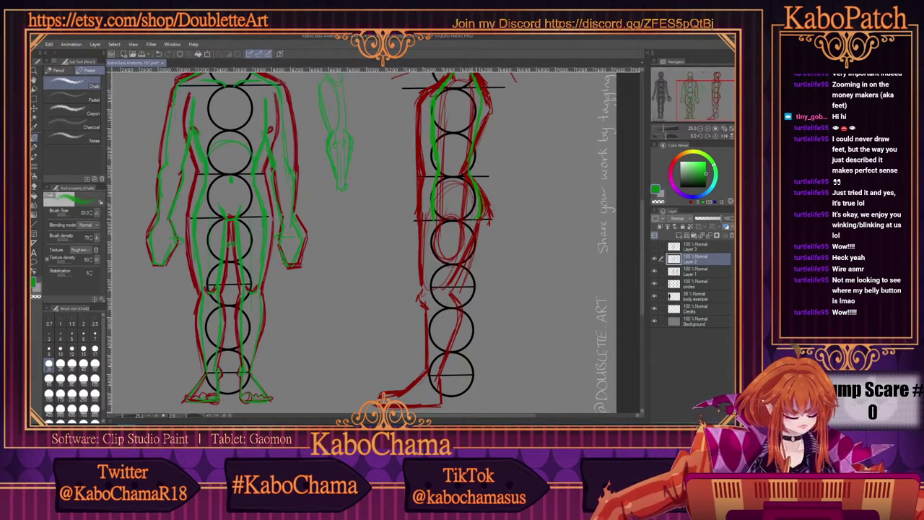
left_click_drag(470, 240, 449, 286)
left_click_drag(466, 249, 449, 282)
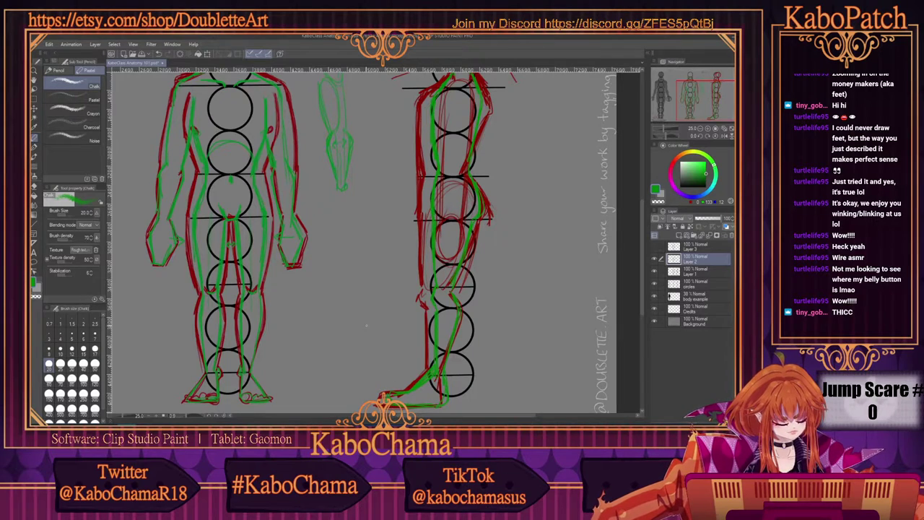
Step: Outline the side-view head in green over the red profile, with the face, jaw and rounded skull
scroll(366, 326, "down", 2)
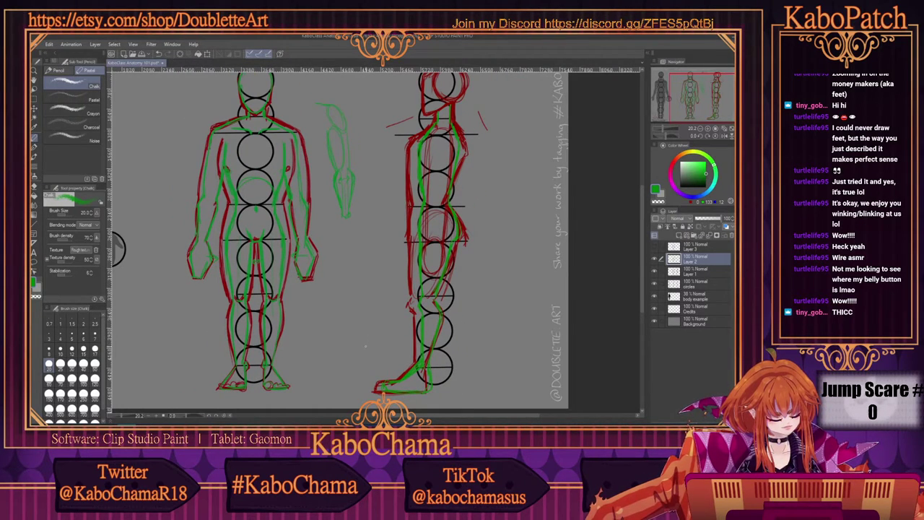
scroll(393, 383, "up", 1)
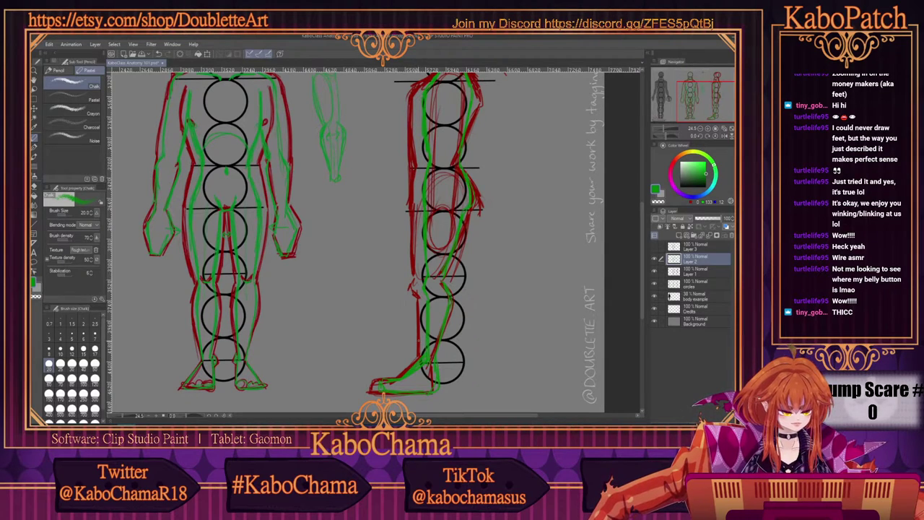
left_click_drag(643, 315, 643, 281)
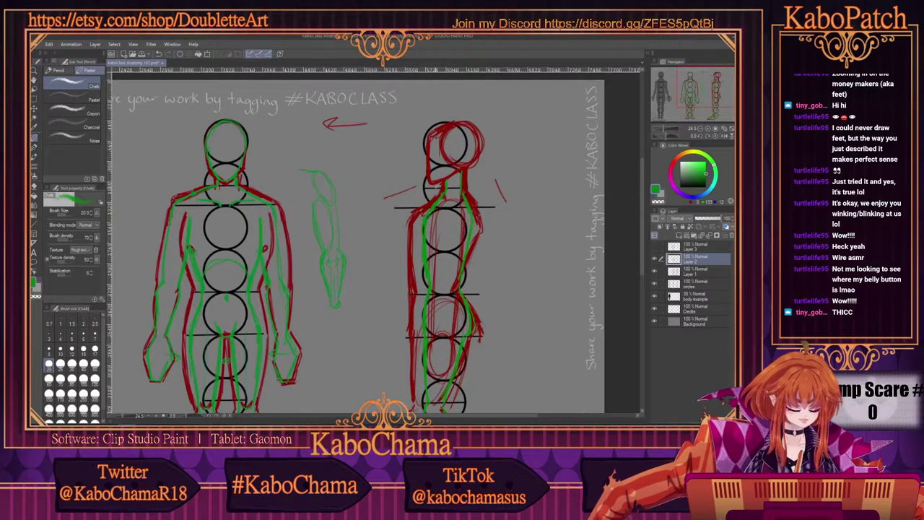
mouse_move(430, 180)
left_mouse_down()
mouse_move(429, 152)
mouse_move(455, 127)
mouse_move(473, 162)
left_mouse_up()
left_click_drag(452, 121, 477, 137)
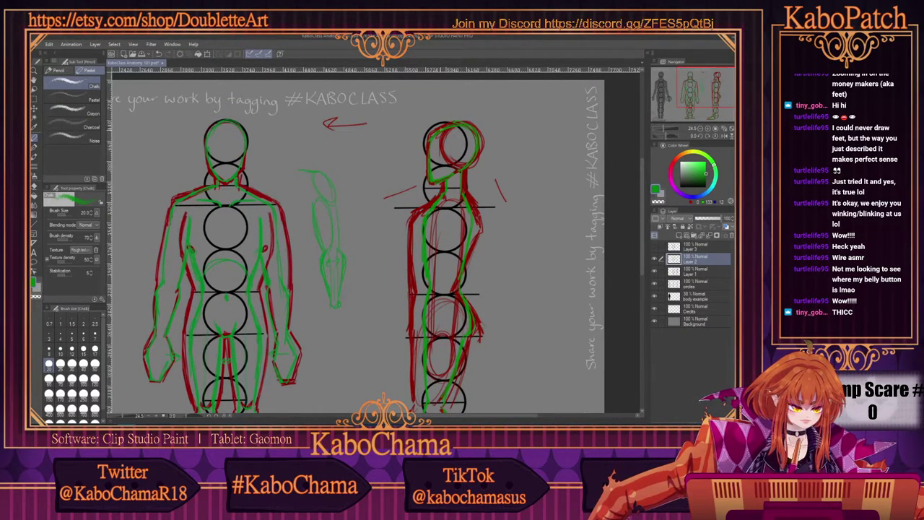
Step: Draw a slim green arm hanging along the side-view torso, with the hand ending below the hip line
scroll(176, 266, "down", 3)
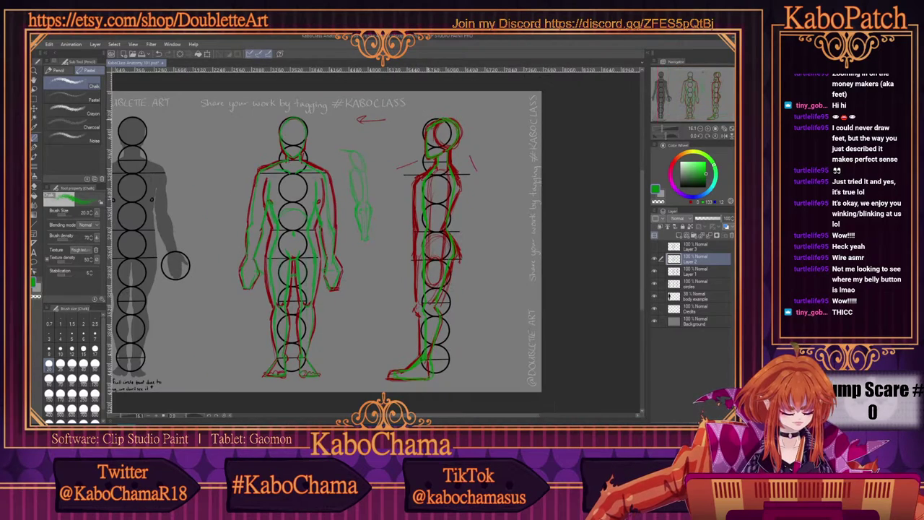
scroll(424, 261, "up", 2)
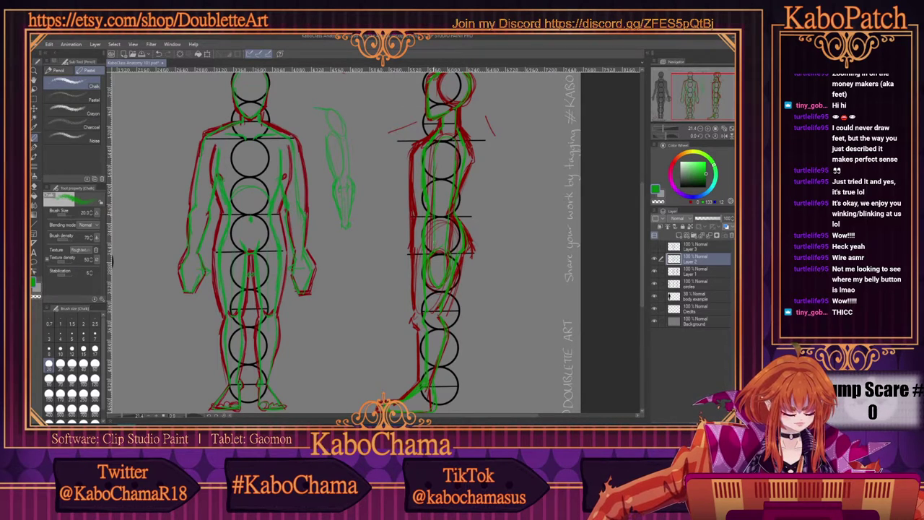
scroll(340, 239, "down", 2)
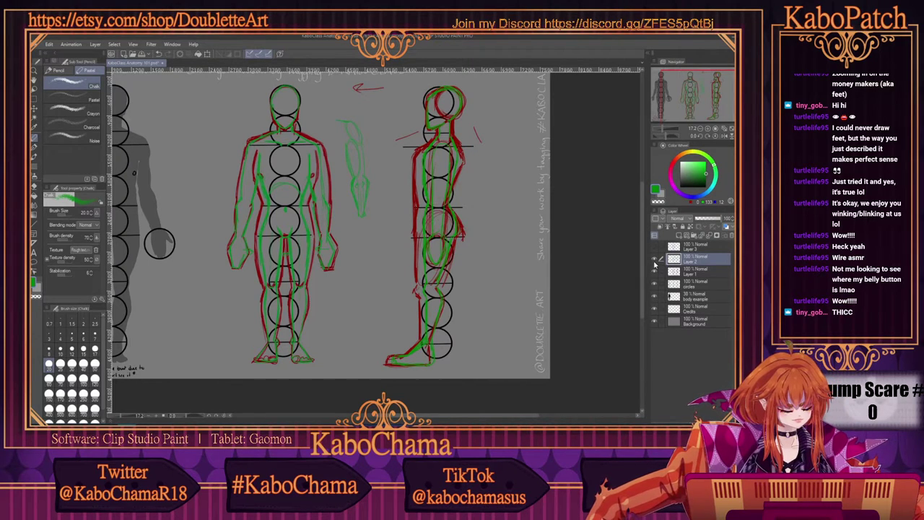
Step: Hide Layer 1 and the circles layer to view the green figures on their own, and show both layers again
left_click(654, 270)
left_click(655, 283)
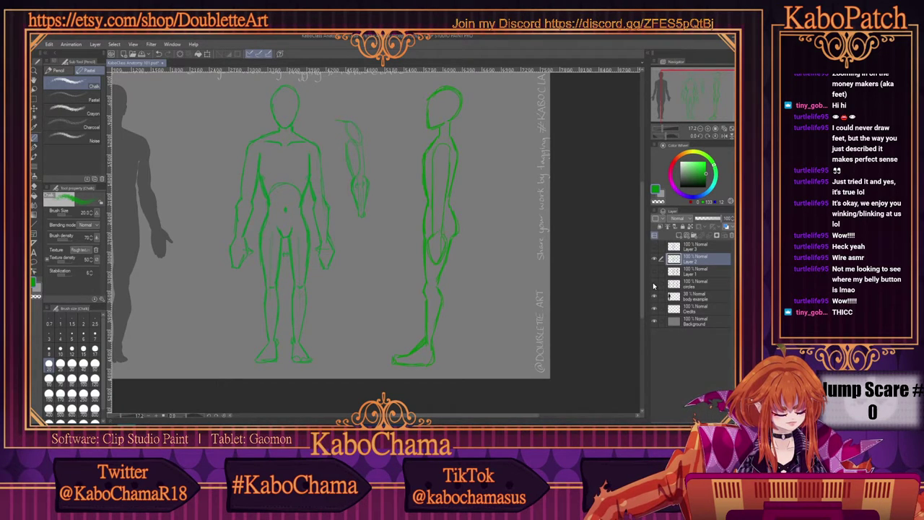
left_click(654, 284)
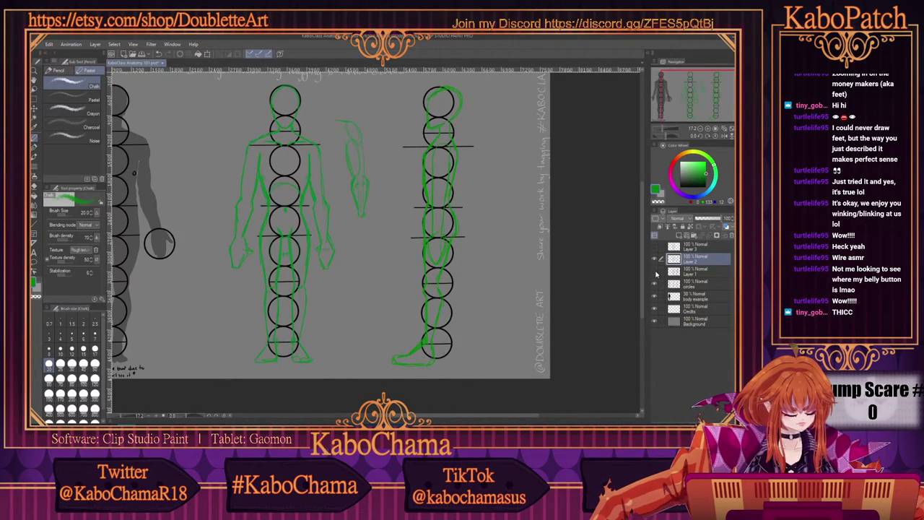
left_click(655, 271)
Step: Hide Layer 2, make Layer 3 the active layer, and switch the chalk colour to dark blue
left_click(655, 258)
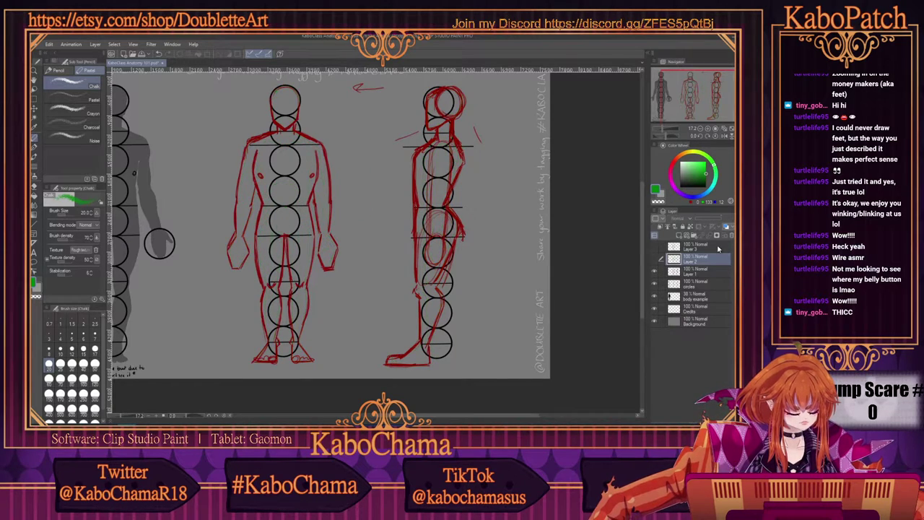
left_click(719, 247)
left_click(695, 198)
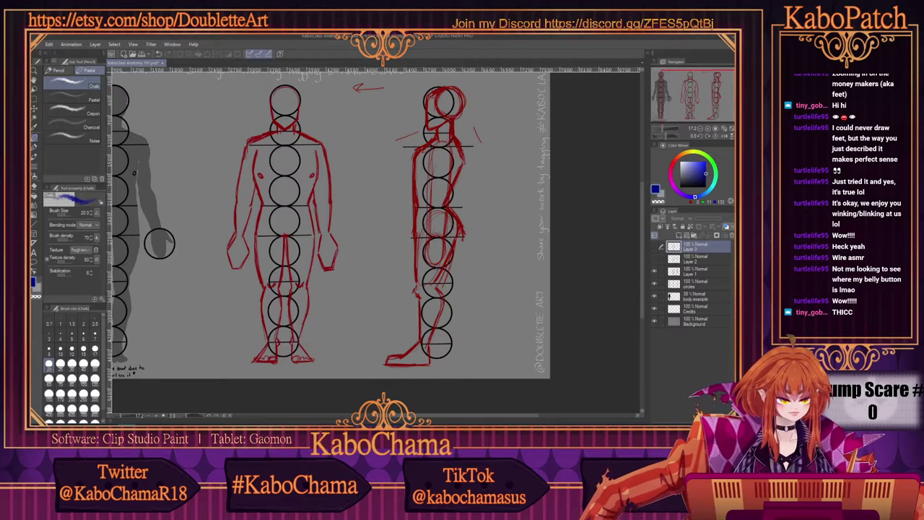
scroll(464, 161, "up", 2)
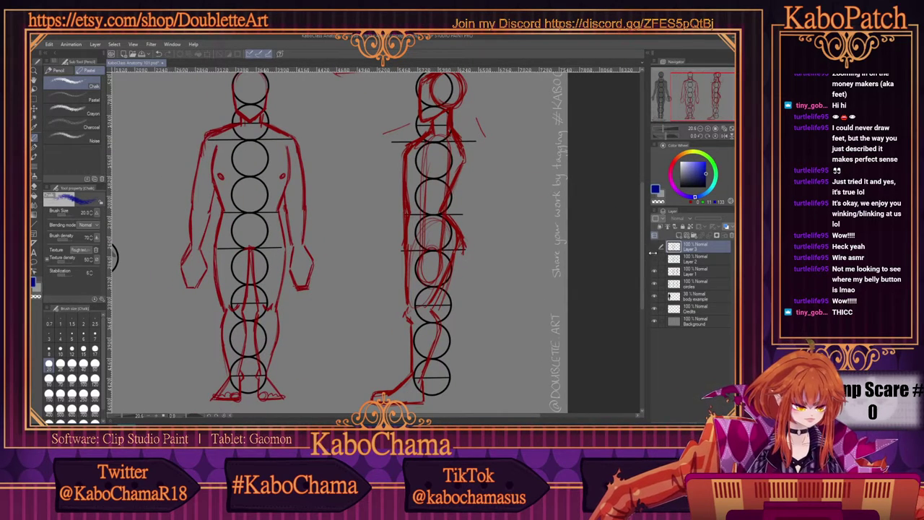
Step: Show Layer 3 with the heavy-set blue front figure as reference for the blue side view
left_click(654, 257)
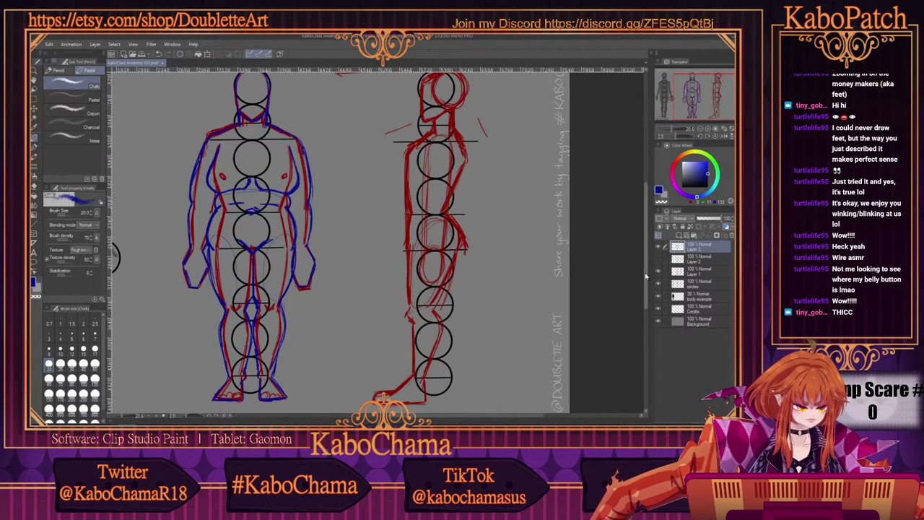
scroll(647, 276, "up", 2)
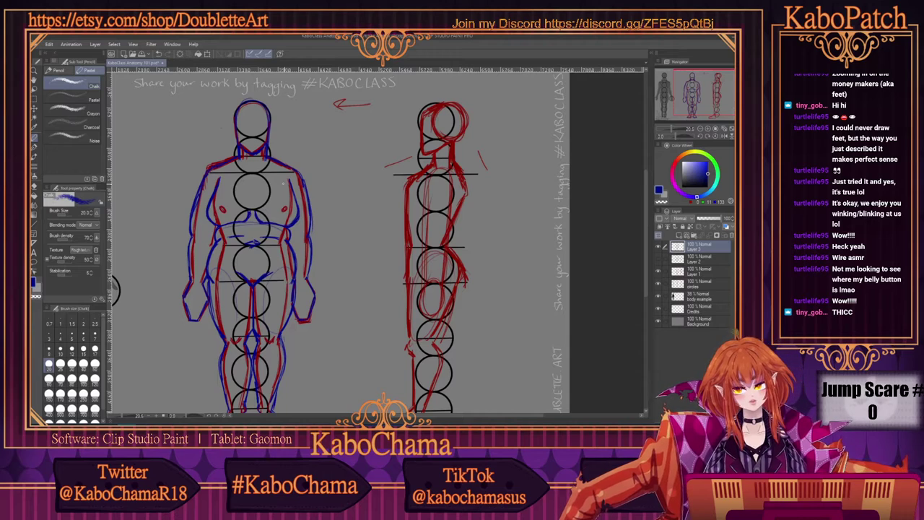
scroll(429, 229, "up", 1)
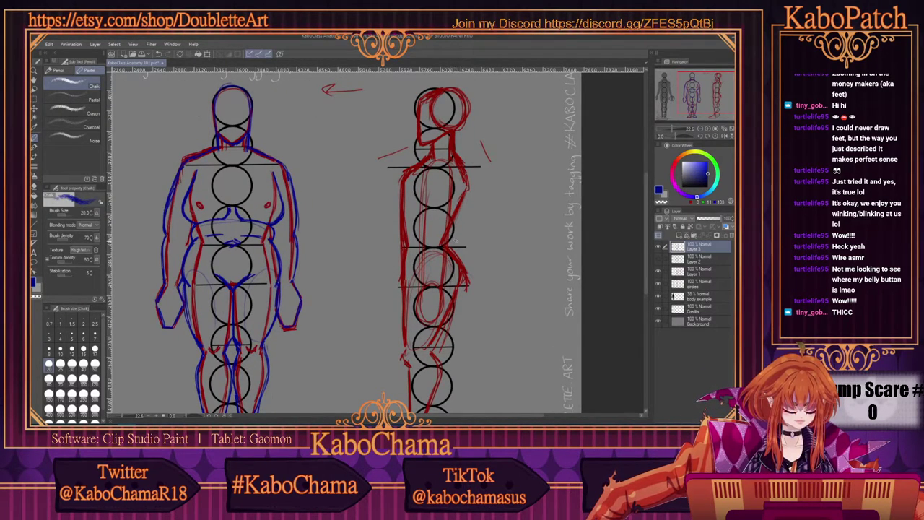
Step: Sketch a large rounded blue buttock curve behind the side-view figure, starting at the waist line and ending on the upper thigh
left_click_drag(451, 239, 459, 242)
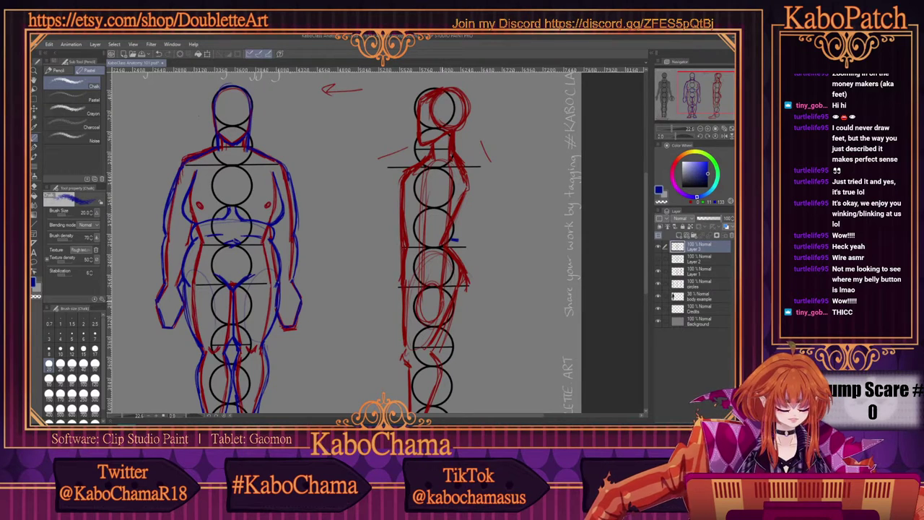
key("ctrl+z")
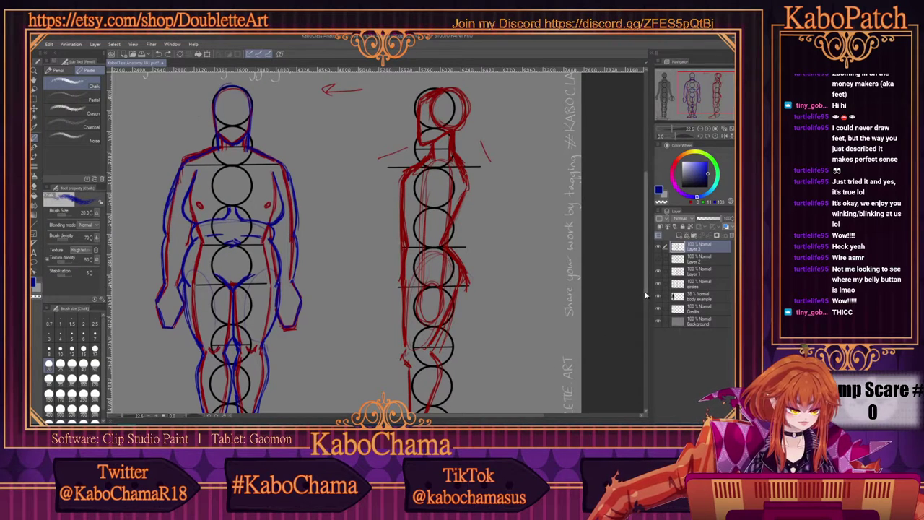
scroll(377, 243, "down", 3)
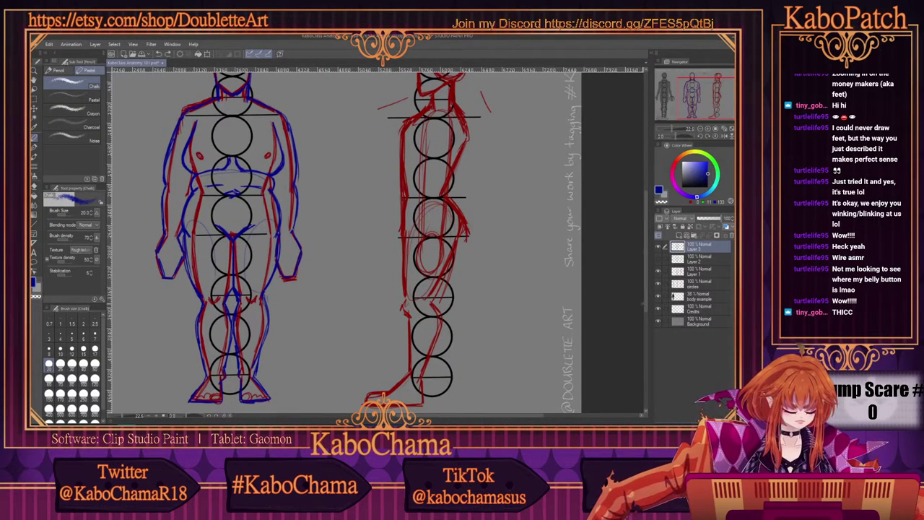
scroll(649, 294, "up", 3)
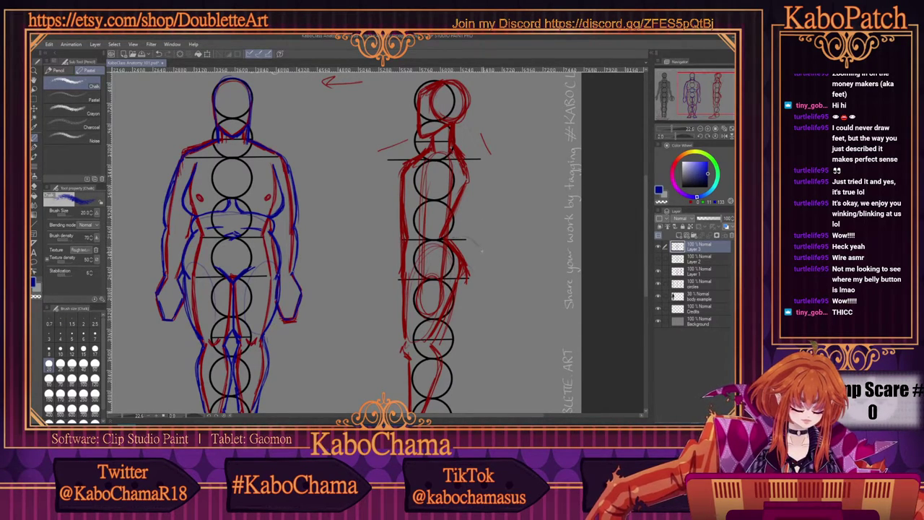
left_click_drag(475, 242, 488, 273)
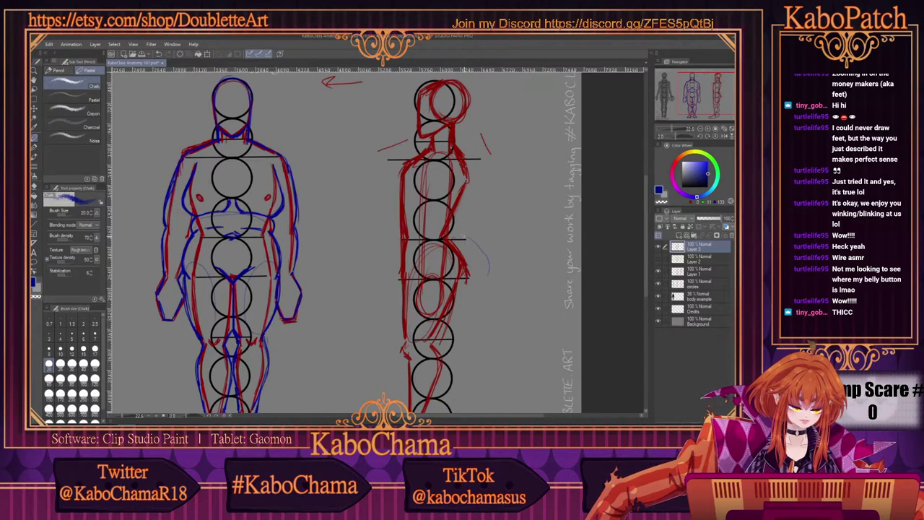
left_click_drag(466, 232, 449, 253)
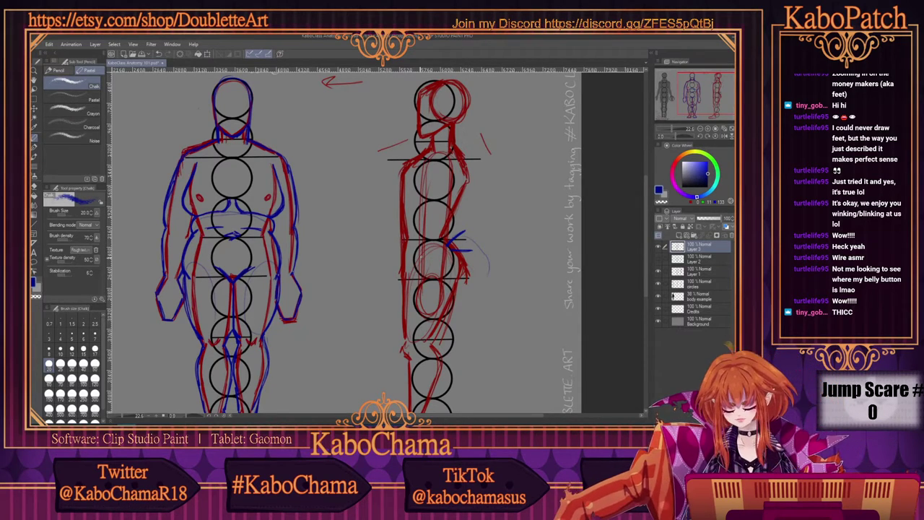
key("ctrl+z")
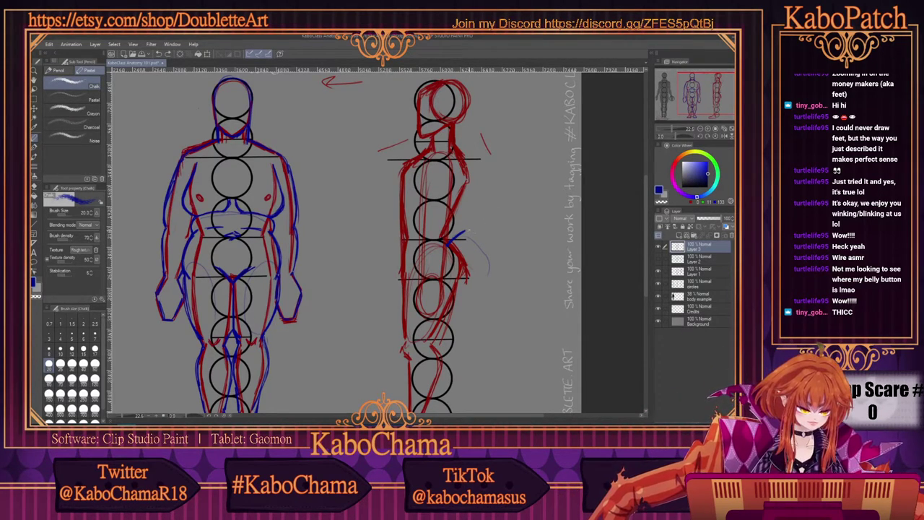
mouse_move(468, 231)
left_mouse_down()
mouse_move(494, 253)
mouse_move(497, 278)
mouse_move(484, 300)
mouse_move(457, 311)
left_mouse_up()
left_click_drag(497, 273, 464, 309)
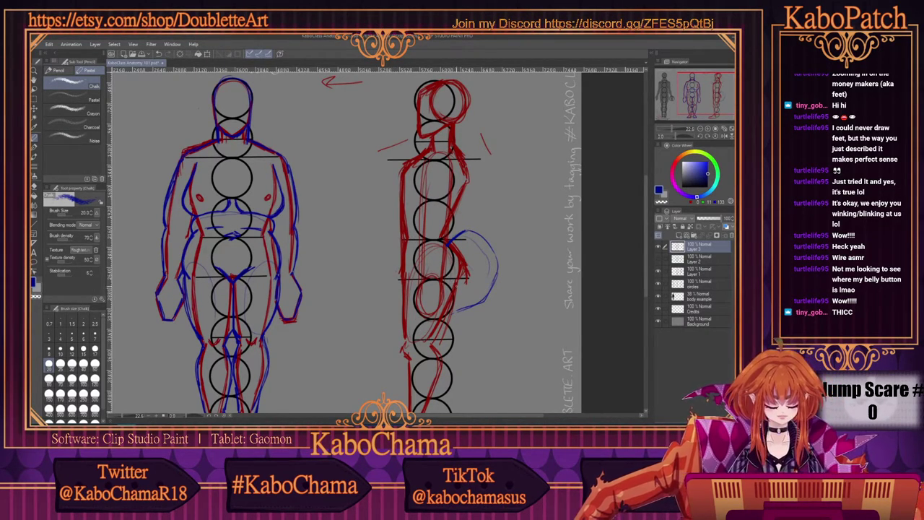
Step: Draw the side view's heavy front contour in blue, with a sagging chest from the shoulder down to the bulging belly
mouse_move(374, 235)
left_mouse_down()
mouse_move(368, 286)
mouse_move(381, 289)
mouse_move(365, 248)
mouse_move(380, 287)
mouse_move(366, 260)
mouse_move(380, 216)
mouse_move(395, 206)
left_mouse_up()
left_click_drag(379, 213, 390, 206)
left_click_drag(408, 166, 392, 173)
mouse_move(396, 170)
left_mouse_down()
mouse_move(380, 207)
mouse_move(388, 177)
left_mouse_up()
mouse_move(385, 185)
left_mouse_down()
mouse_move(380, 206)
mouse_move(379, 195)
left_mouse_up()
left_click_drag(383, 187, 375, 231)
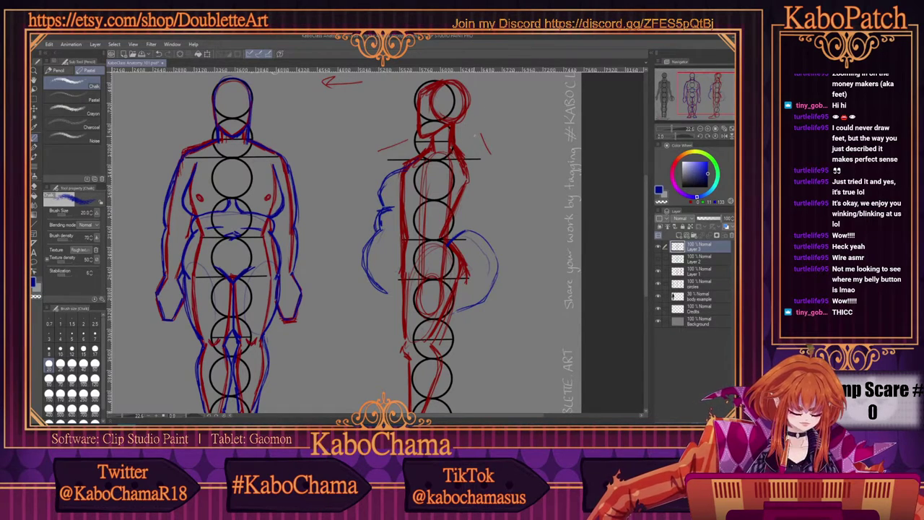
left_click_drag(418, 162, 397, 172)
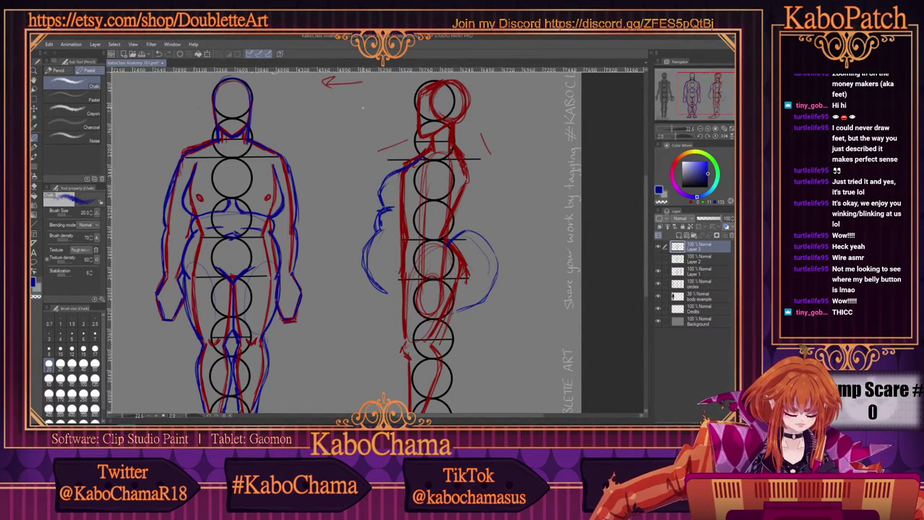
Step: Draw the front and back contours of the thick side-view thigh in blue, from belly and buttock down to the knee
left_click_drag(389, 294, 377, 344)
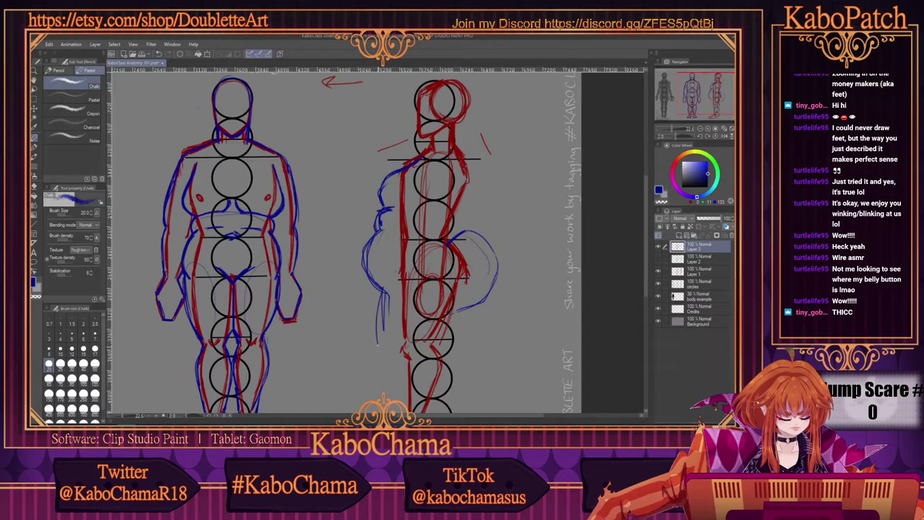
left_click_drag(468, 303, 443, 363)
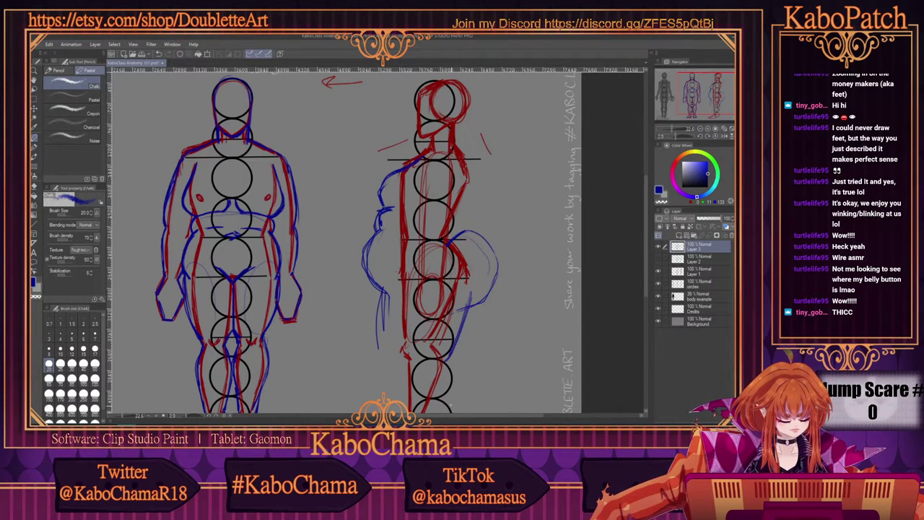
scroll(538, 226, "down", 3)
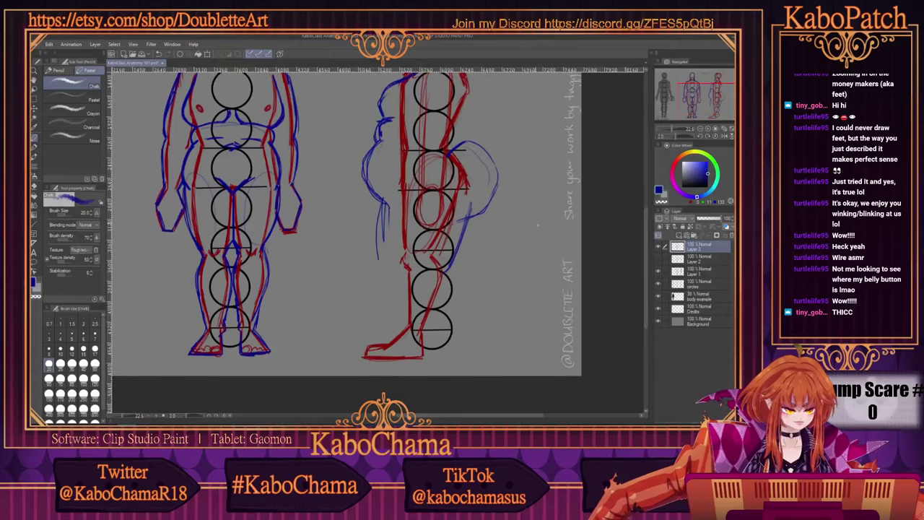
left_click_drag(465, 208, 438, 264)
left_click_drag(383, 207, 391, 261)
Step: Redraw the side-view buttock with a tighter curve, reinforce the belly line, and erase the excess outer buttock strokes
left_click_drag(480, 179, 466, 220)
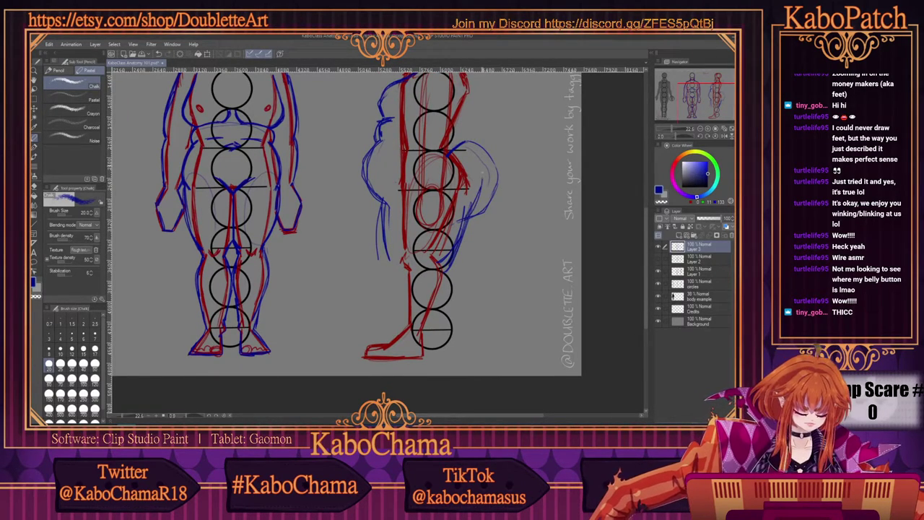
mouse_move(485, 149)
left_mouse_down()
mouse_move(487, 199)
mouse_move(463, 230)
mouse_move(472, 210)
left_mouse_up()
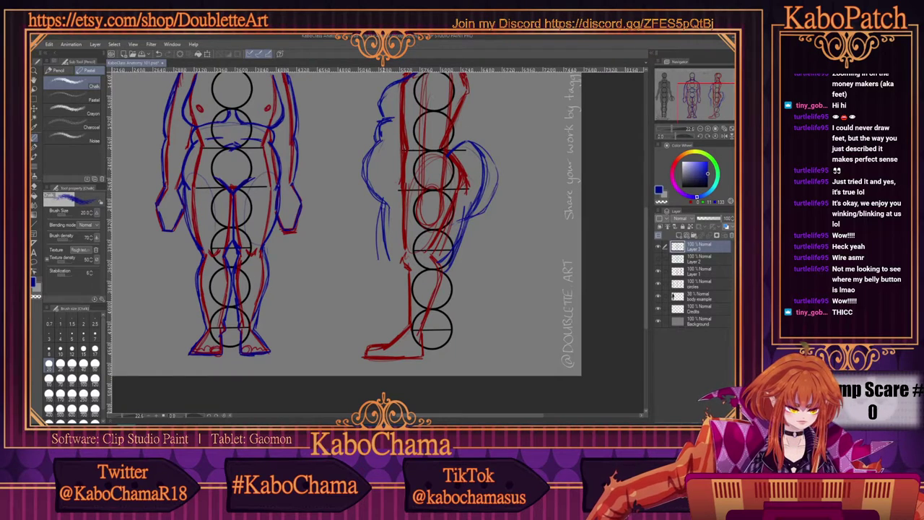
left_click_drag(377, 153, 370, 193)
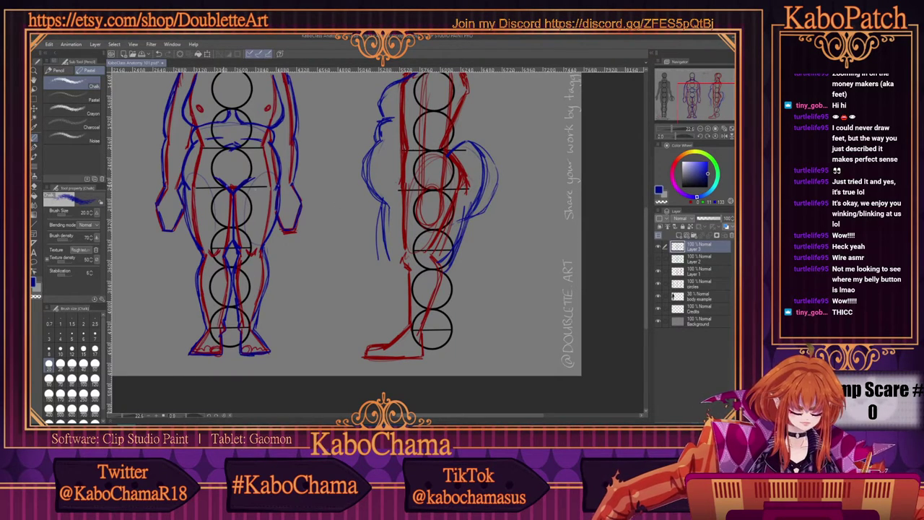
left_click(34, 186)
left_click_drag(497, 176, 481, 149)
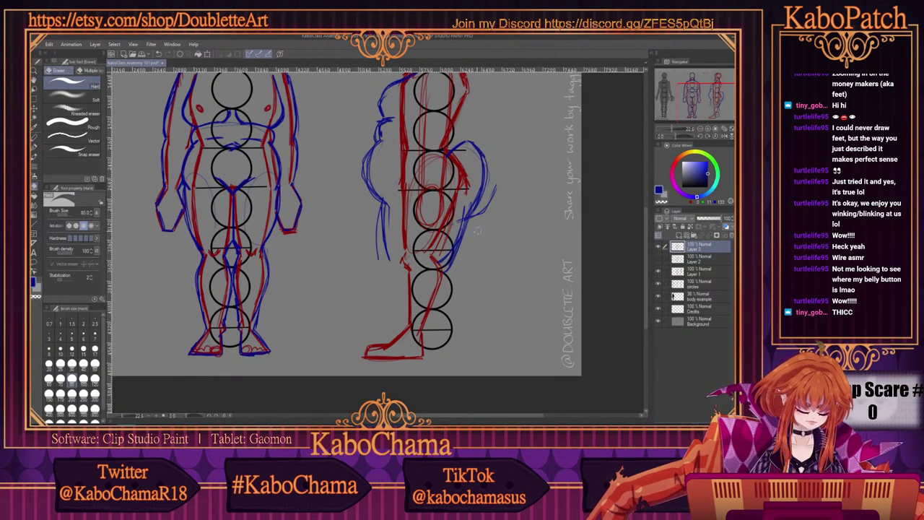
left_click_drag(494, 185, 479, 213)
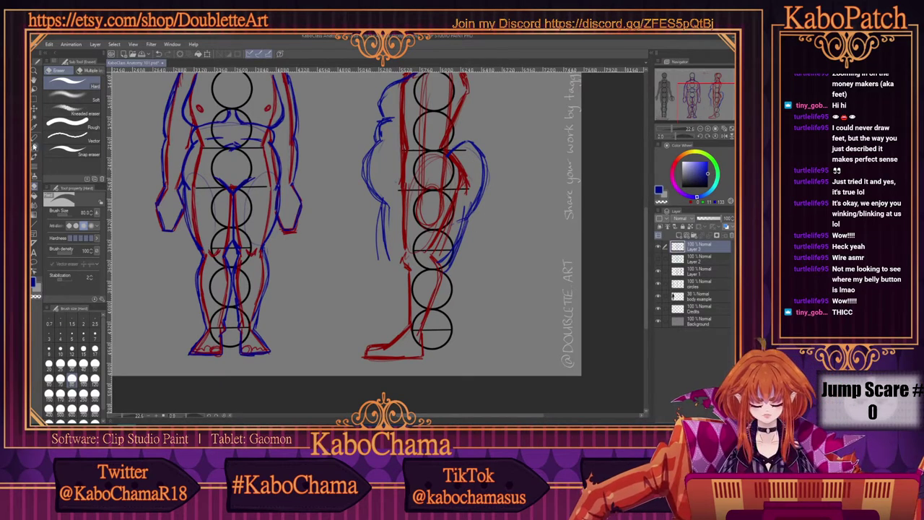
Step: Draw the side view's knee, lower leg and foot in blue chalk over the red leg
left_click(34, 143)
mouse_move(389, 237)
left_mouse_down()
mouse_move(399, 276)
mouse_move(437, 268)
mouse_move(439, 301)
mouse_move(422, 329)
left_mouse_up()
mouse_move(402, 278)
left_mouse_down()
mouse_move(406, 332)
mouse_move(398, 290)
left_mouse_up()
mouse_move(402, 359)
left_mouse_down()
mouse_move(425, 352)
mouse_move(385, 348)
mouse_move(402, 356)
left_mouse_up()
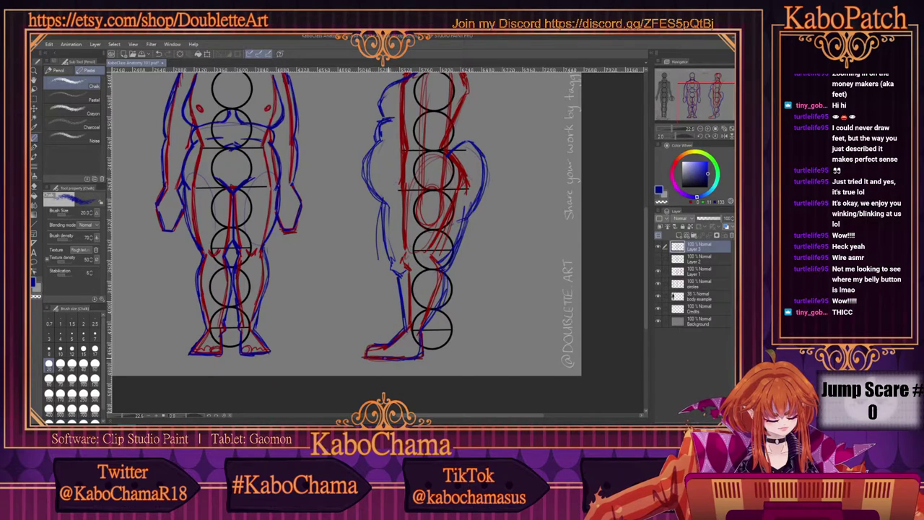
Step: Draw the side view's rounded back rolls in blue above the buttock, and outline the neck and head over the red profile
scroll(343, 235, "up", 3)
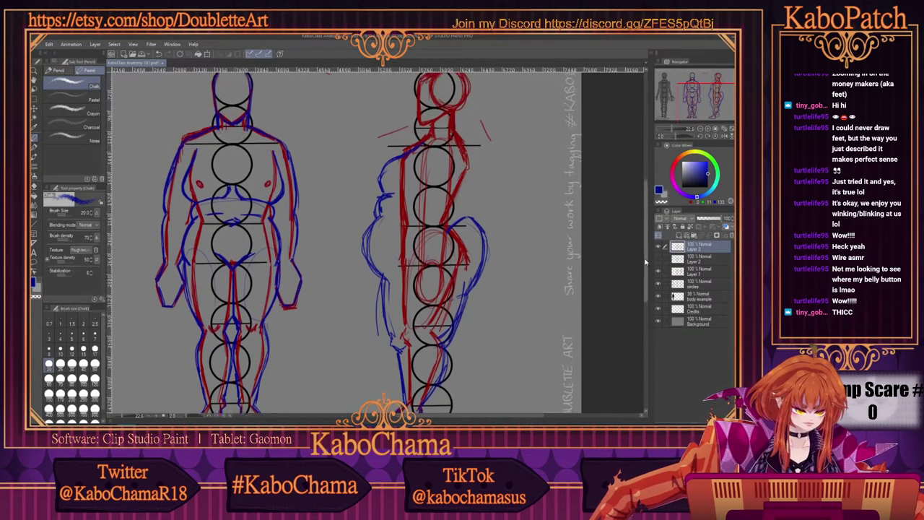
mouse_move(471, 227)
left_mouse_down()
mouse_move(468, 204)
mouse_move(452, 201)
mouse_move(466, 158)
left_mouse_up()
mouse_move(470, 204)
left_mouse_down()
mouse_move(462, 185)
mouse_move(471, 176)
left_mouse_up()
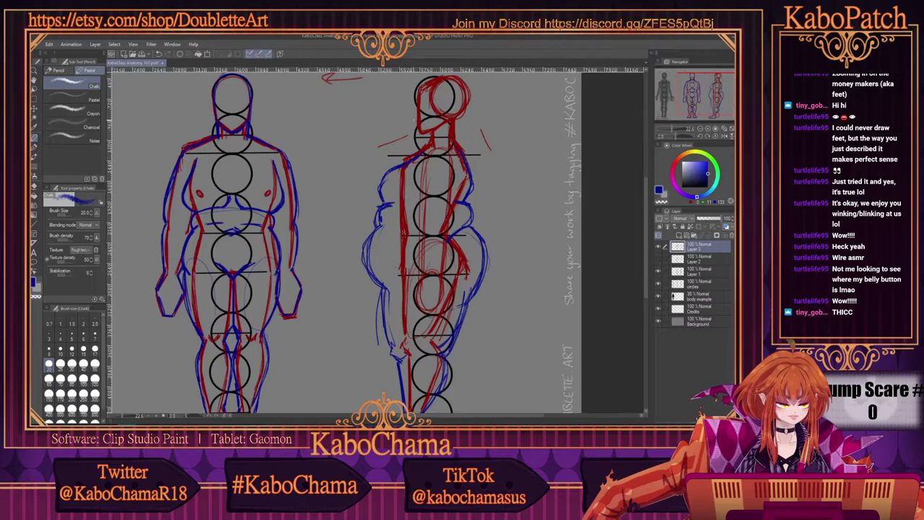
left_click_drag(460, 149, 460, 118)
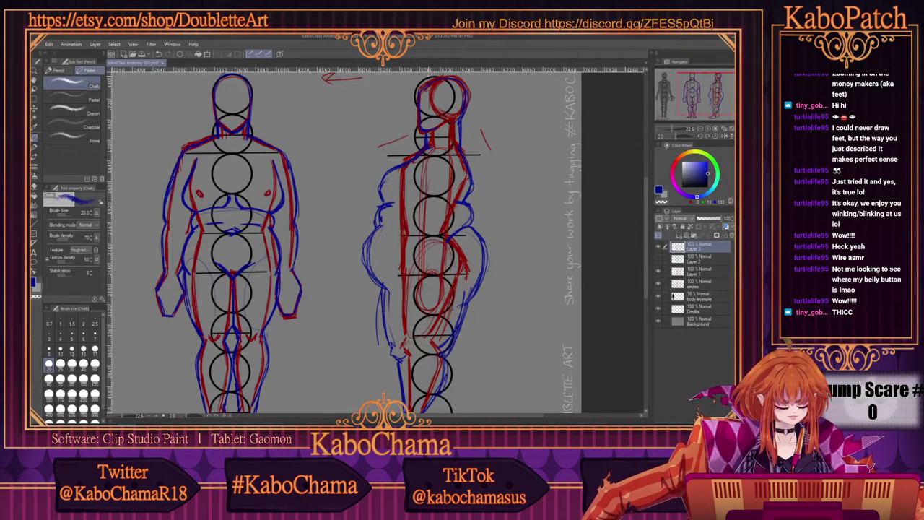
Step: Widen the blue front figure's waist, hips and outer thighs on both sides, and reinforce the back of the side-view thigh
scroll(648, 318, "down", 3)
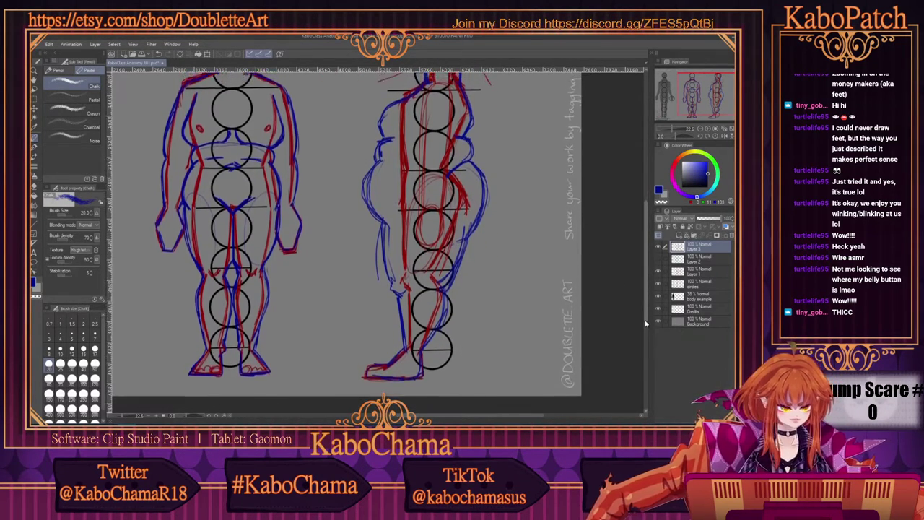
scroll(647, 318, "up", 2)
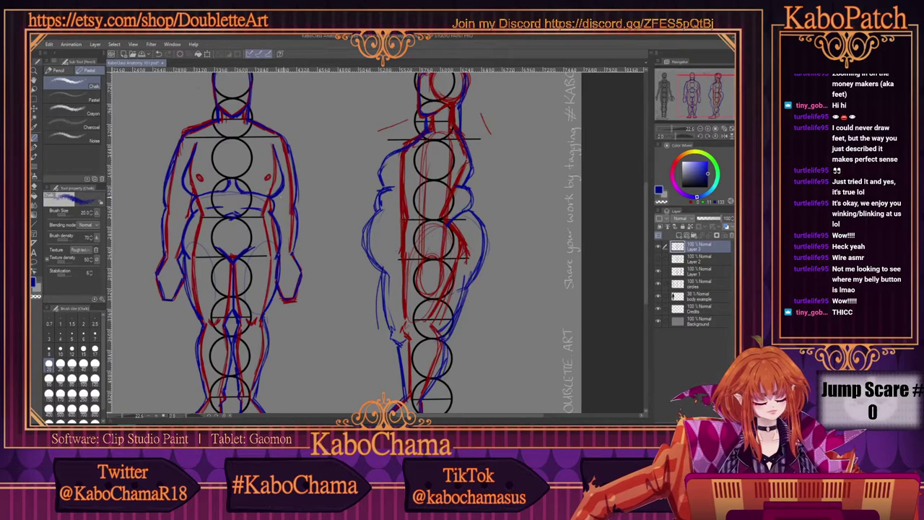
left_click_drag(505, 417, 475, 419)
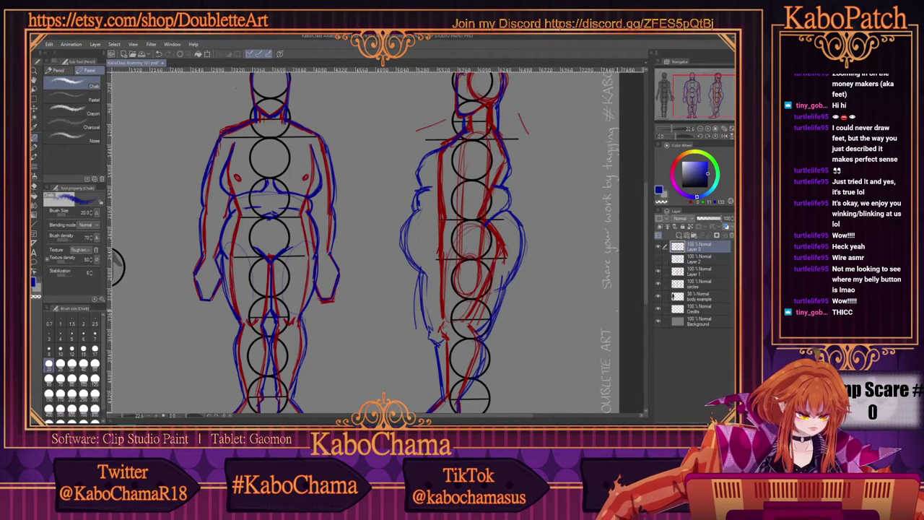
left_click_drag(646, 299, 647, 309)
scroll(646, 309, "down", 2)
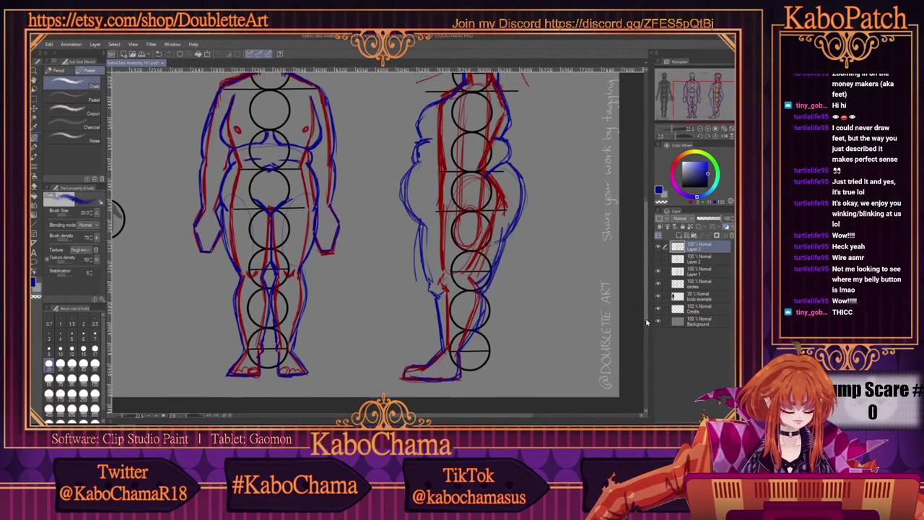
left_click_drag(321, 165, 322, 215)
mouse_move(318, 166)
left_mouse_down()
mouse_move(320, 221)
mouse_move(324, 194)
left_mouse_up()
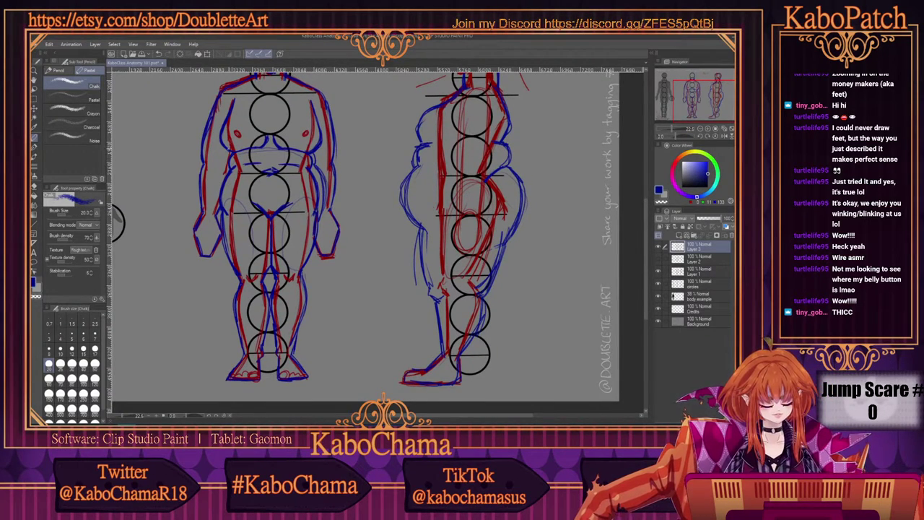
left_click_drag(230, 147, 215, 210)
mouse_move(224, 168)
left_mouse_down()
mouse_move(215, 223)
mouse_move(215, 206)
mouse_move(225, 256)
left_mouse_up()
left_click_drag(213, 208, 234, 273)
left_click_drag(213, 214, 214, 223)
left_click_drag(317, 220, 305, 271)
left_click_drag(321, 231, 302, 274)
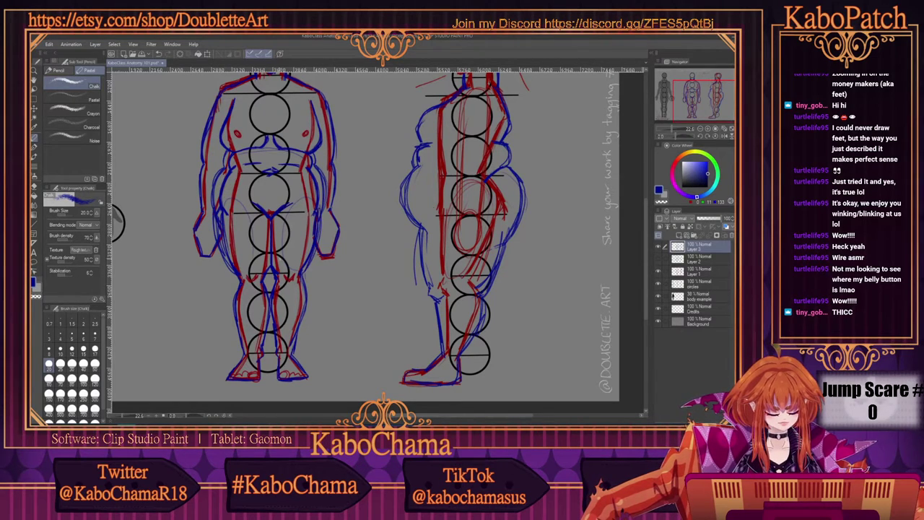
left_click_drag(501, 248, 475, 291)
Step: Hide Layer 1 and the circles layer to view the blue figures alone, and show both again together with Layer 2
left_click_drag(115, 224, 116, 273)
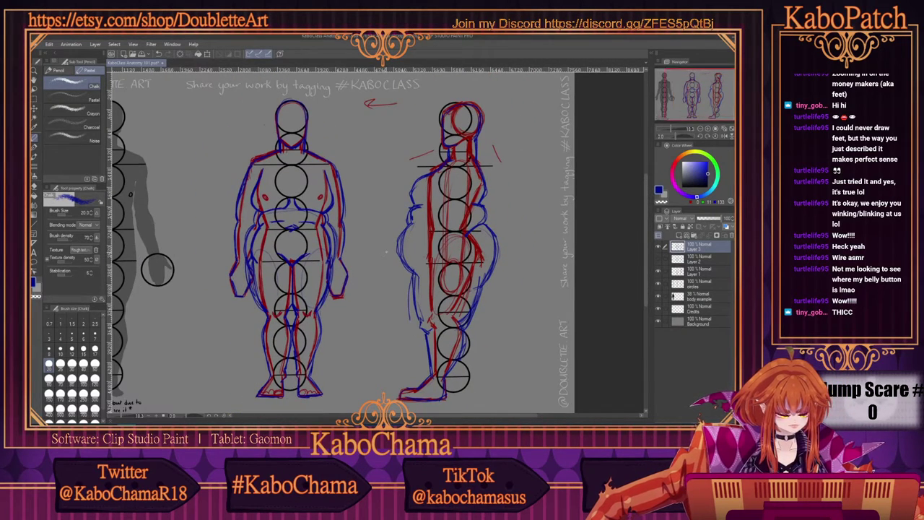
left_click(660, 271)
left_click(658, 283)
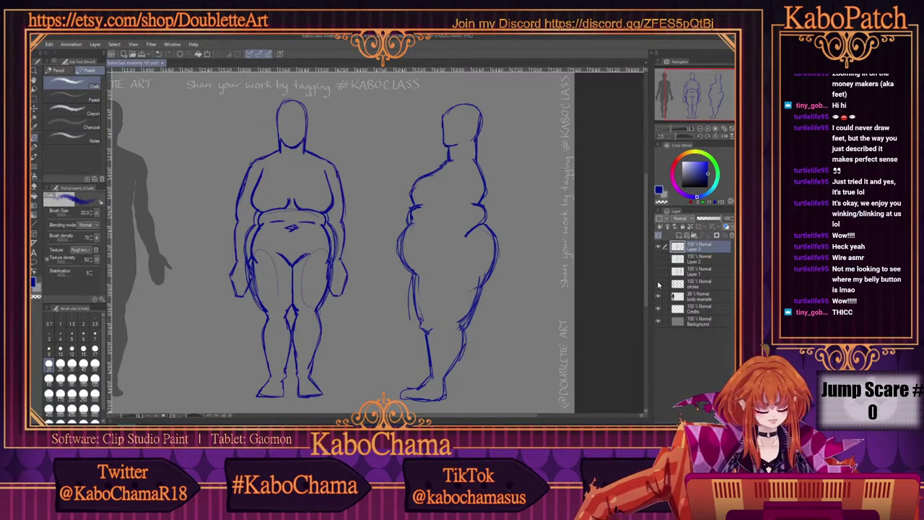
left_click(659, 284)
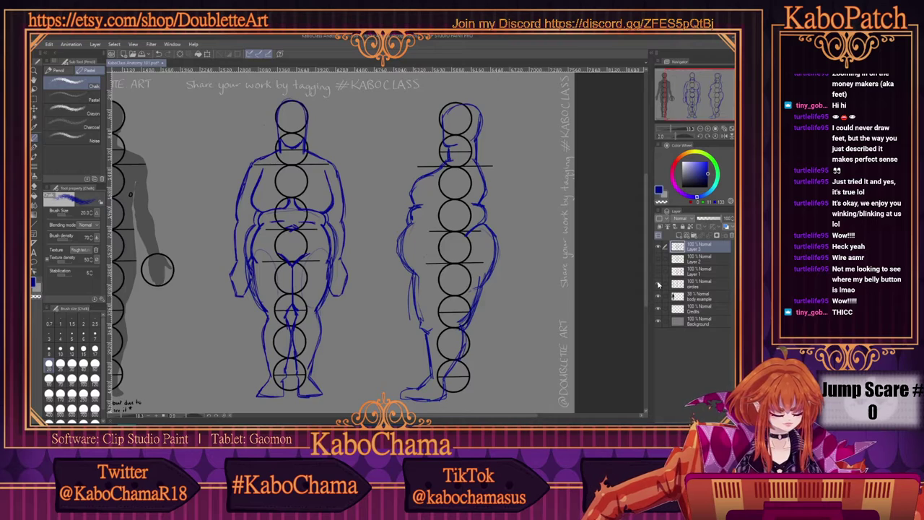
left_click(658, 272)
left_click(659, 262)
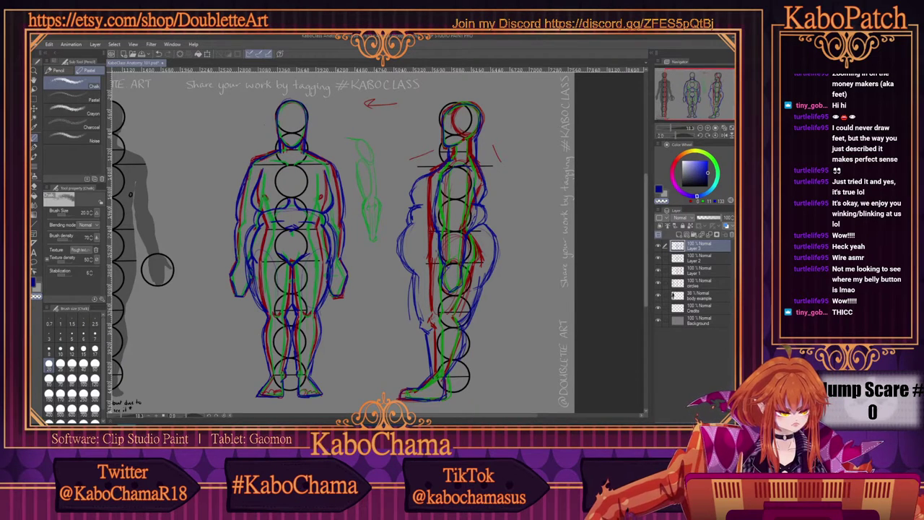
Step: Hide Layer 2, Layer 1 and the circles layer to view the blue figures alone, and show all three again
left_click(659, 189)
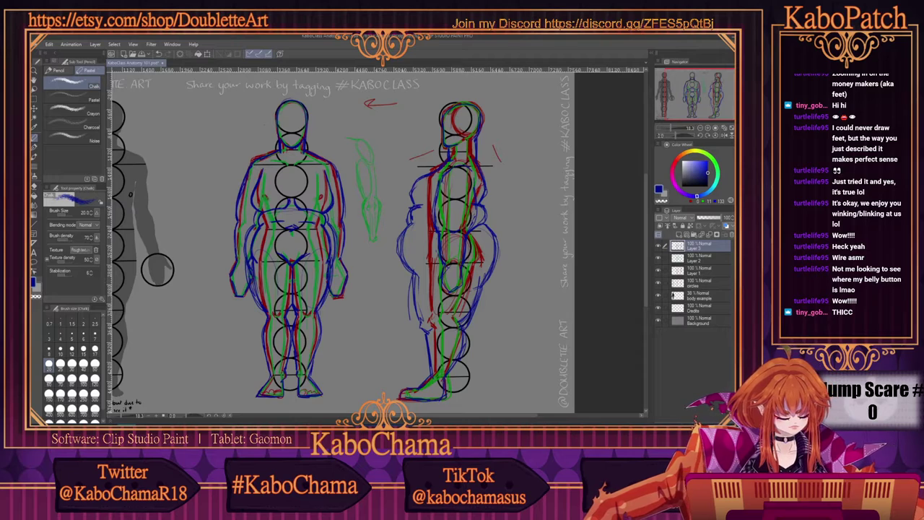
left_click(658, 257)
left_click(658, 270)
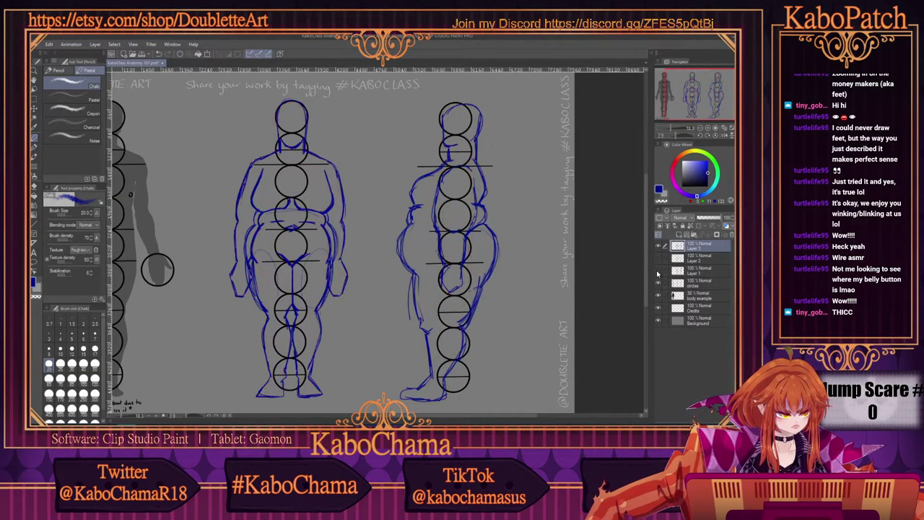
left_click(658, 284)
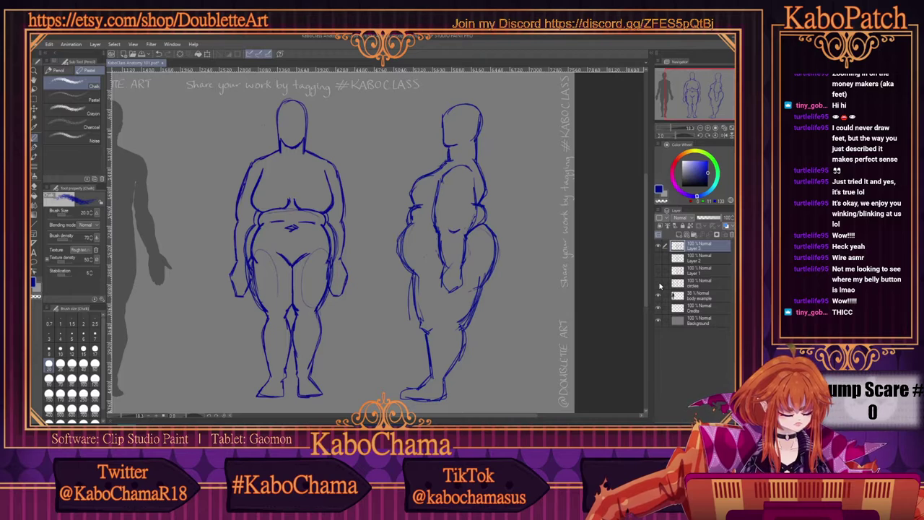
left_click(658, 282)
left_click(659, 269)
left_click(658, 258)
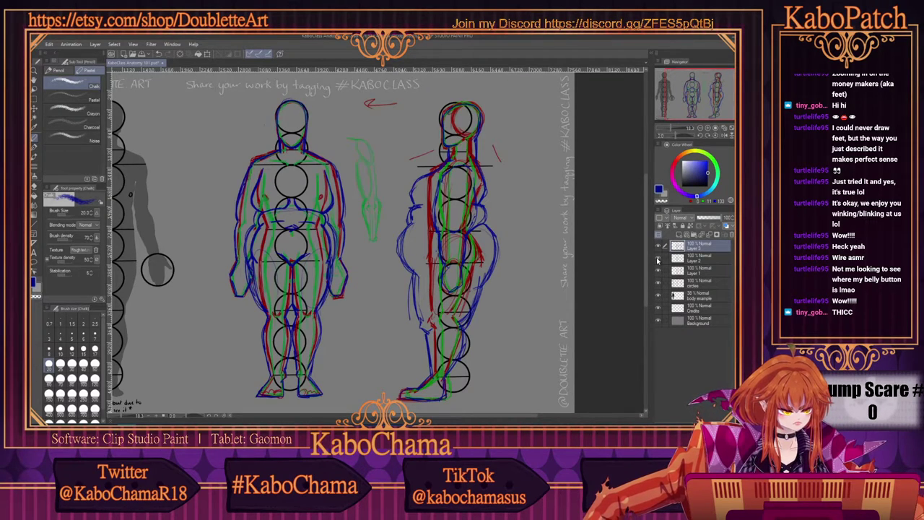
Step: Hide Layer 3 and Layer 2 to leave only the red figures over the circles, with the whole canvas in view
key("ctrl+minus")
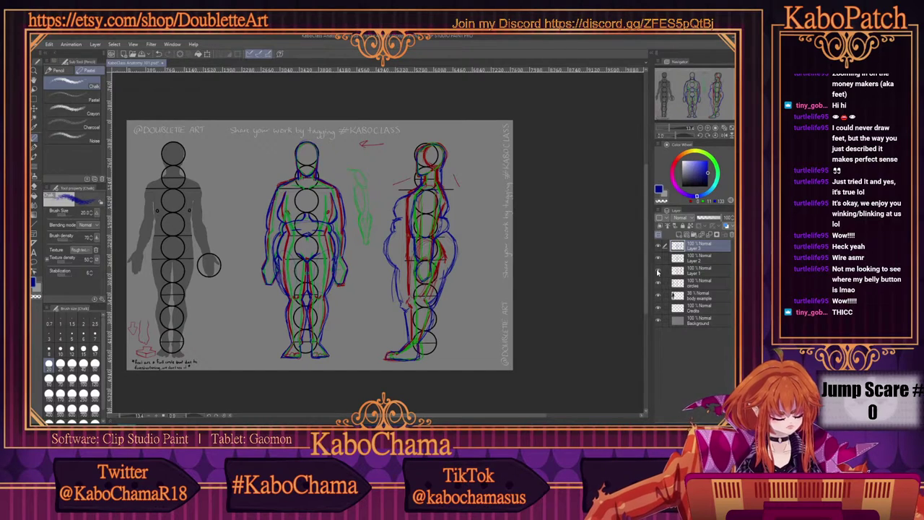
left_click(658, 257)
left_click(658, 246)
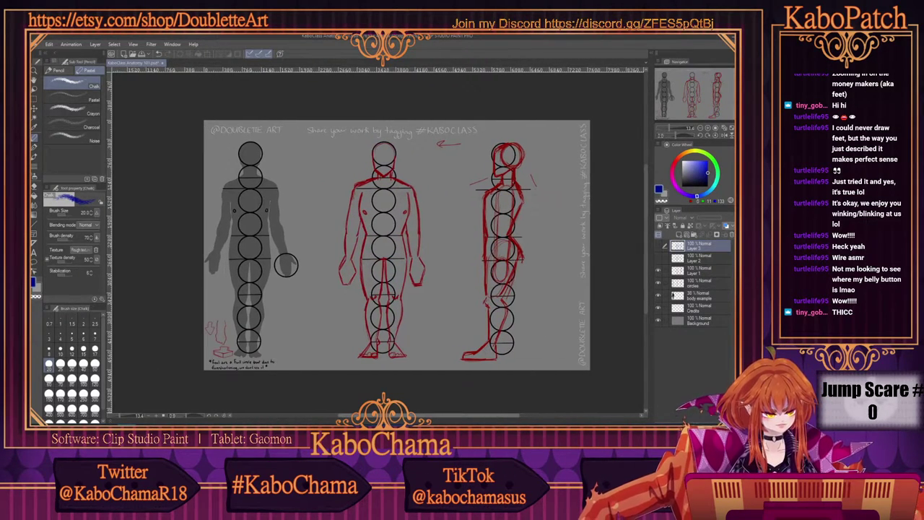
scroll(404, 274, "up", 2)
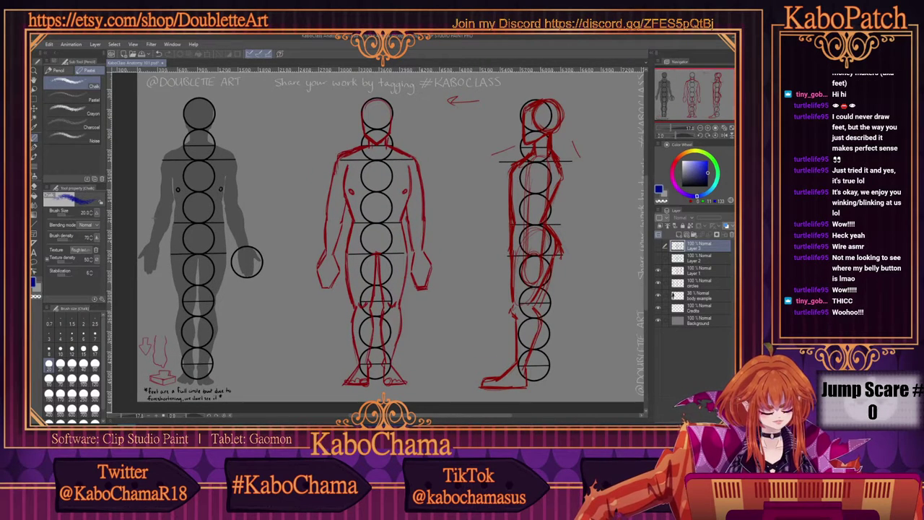
scroll(648, 301, "up", 1)
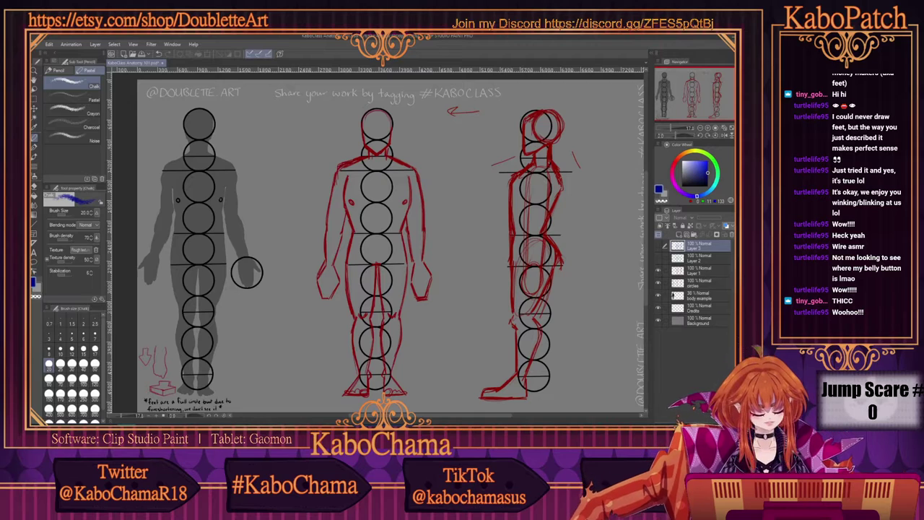
scroll(397, 416, "right", 2)
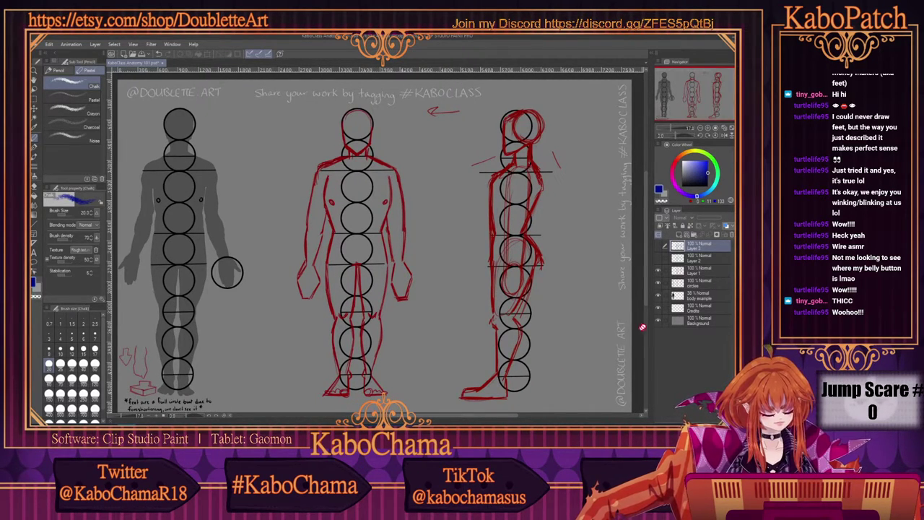
scroll(646, 305, "down", 1)
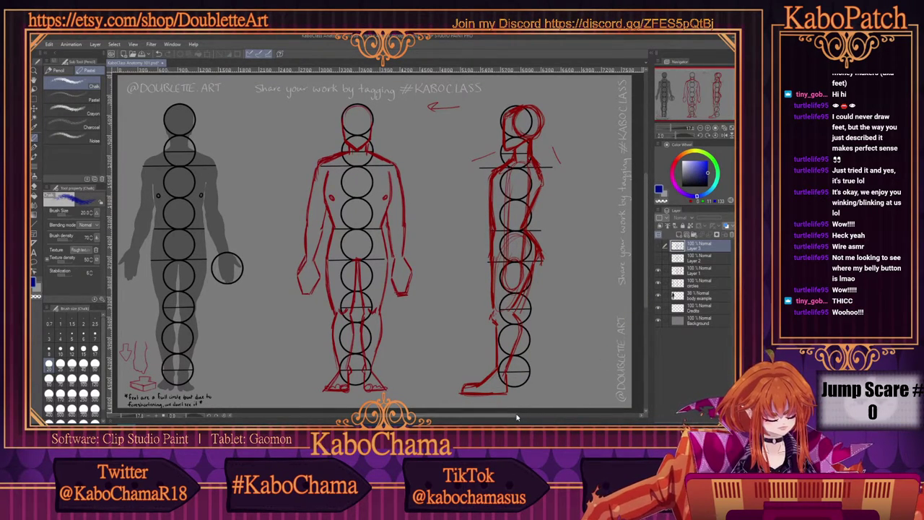
scroll(513, 415, "left", 2)
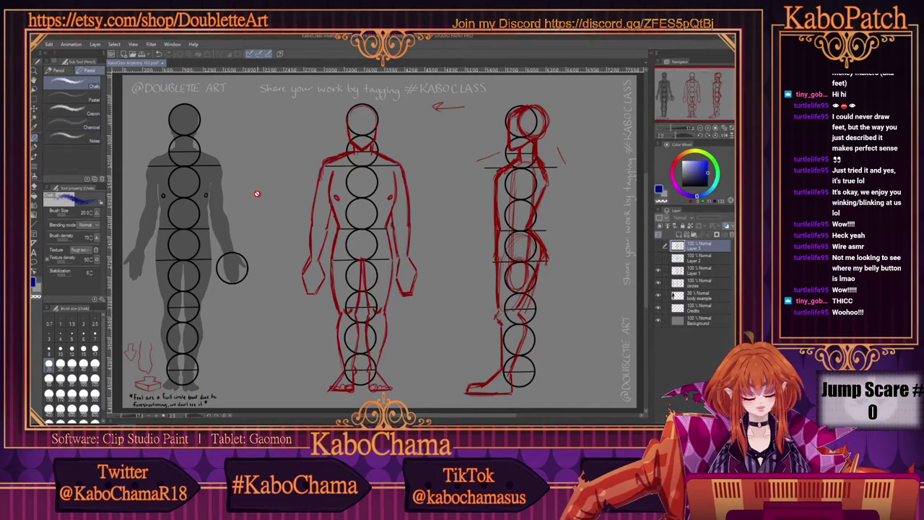
Step: Add a new layer and mark the red front figure's lower leg and torso with tall, narrow blue ellipses
left_click(680, 234)
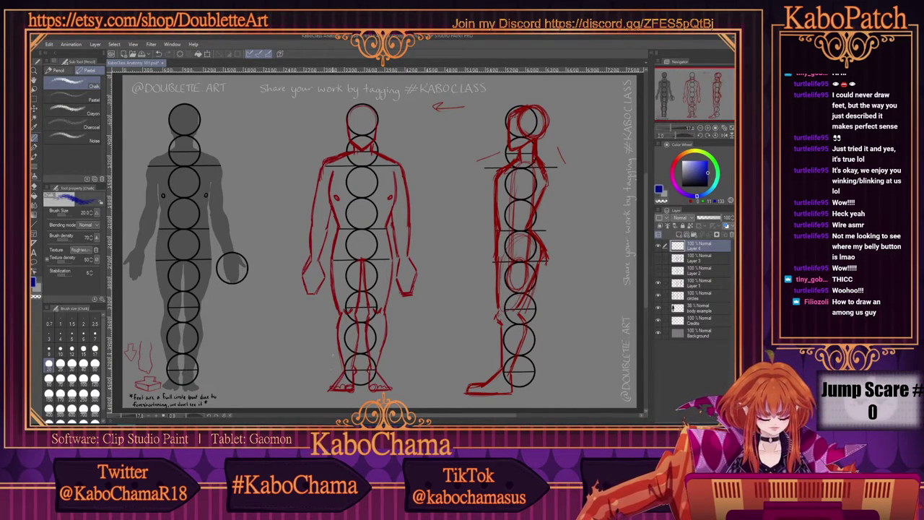
mouse_move(335, 361)
left_mouse_down()
mouse_move(335, 339)
mouse_move(327, 368)
mouse_move(333, 314)
mouse_move(330, 372)
left_mouse_up()
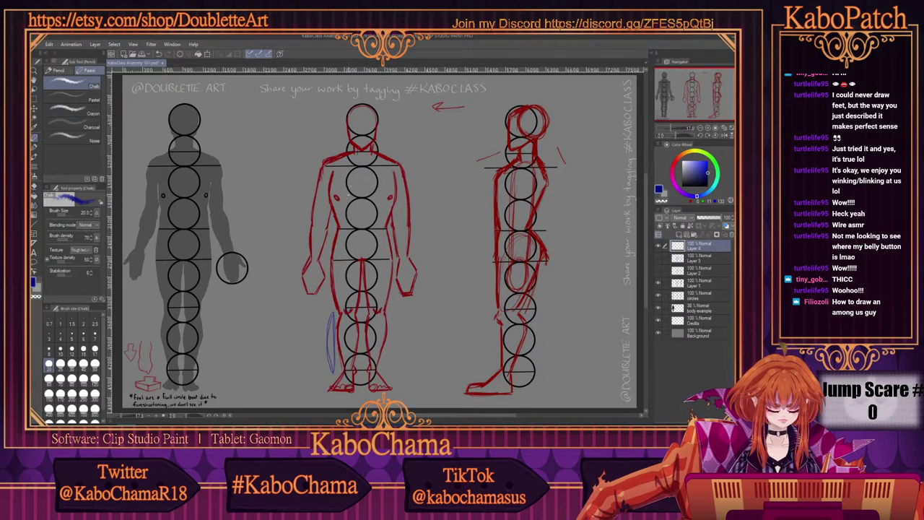
mouse_move(363, 216)
left_mouse_down()
mouse_move(358, 168)
mouse_move(367, 196)
left_mouse_up()
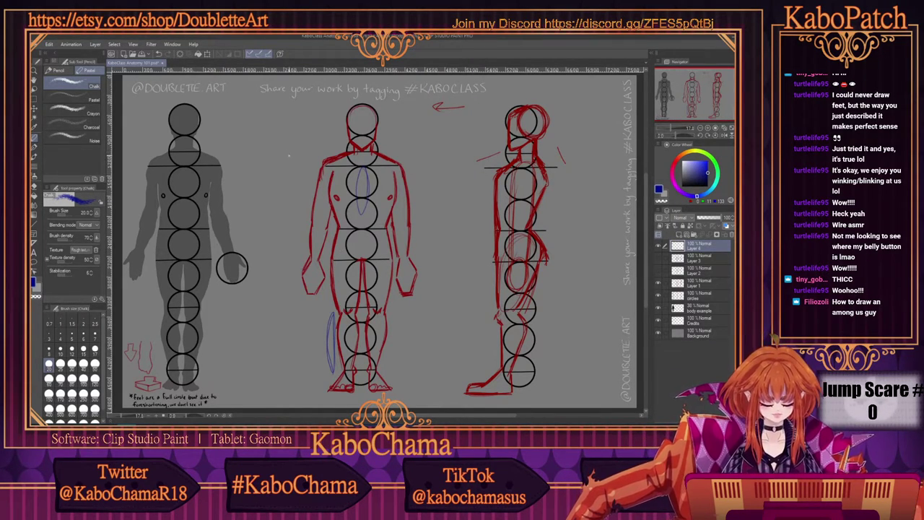
Step: Sketch a slimmer blue figure's shoulders, neck, head and tapering ribcage between the grey silhouette and the red front figure
mouse_move(278, 152)
left_mouse_down()
mouse_move(299, 162)
mouse_move(242, 159)
mouse_move(274, 142)
left_mouse_up()
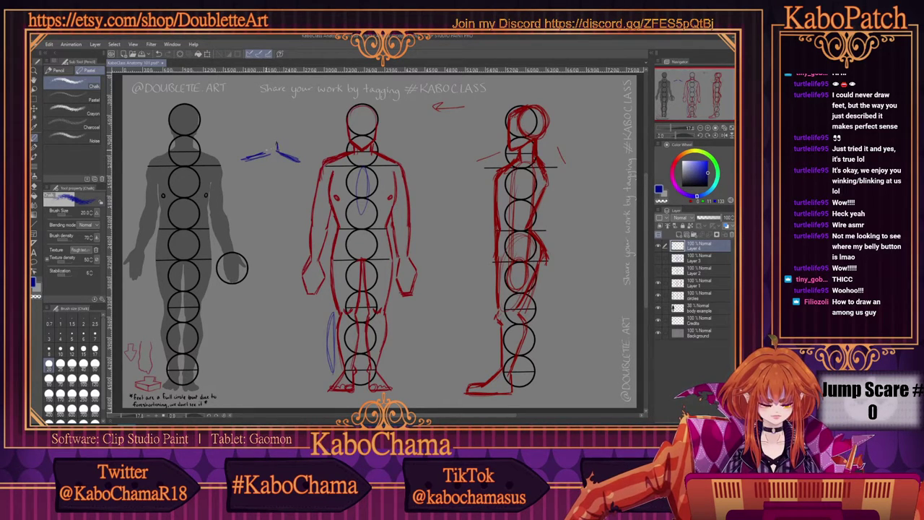
mouse_move(257, 127)
left_mouse_down()
mouse_move(286, 128)
mouse_move(277, 106)
mouse_move(282, 145)
mouse_move(283, 134)
left_mouse_up()
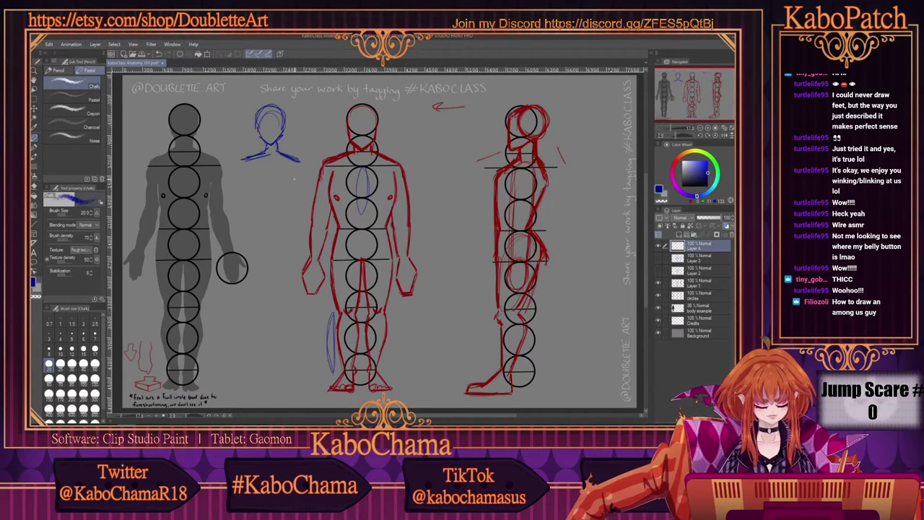
left_click_drag(294, 171, 284, 198)
left_click_drag(252, 170, 260, 202)
left_click_drag(294, 174, 282, 206)
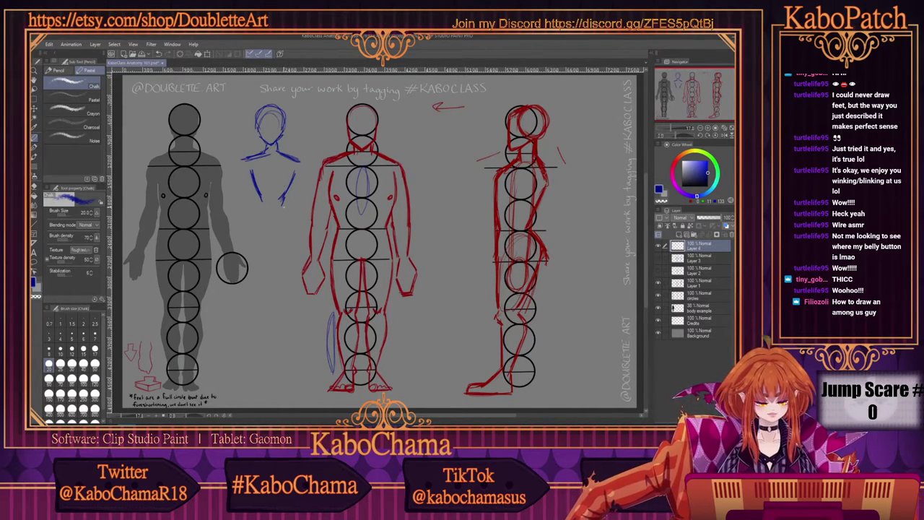
Step: Draw the slim blue figure's waist, wide hips, crotch, thighs and long lower legs
left_click_drag(283, 202, 294, 242)
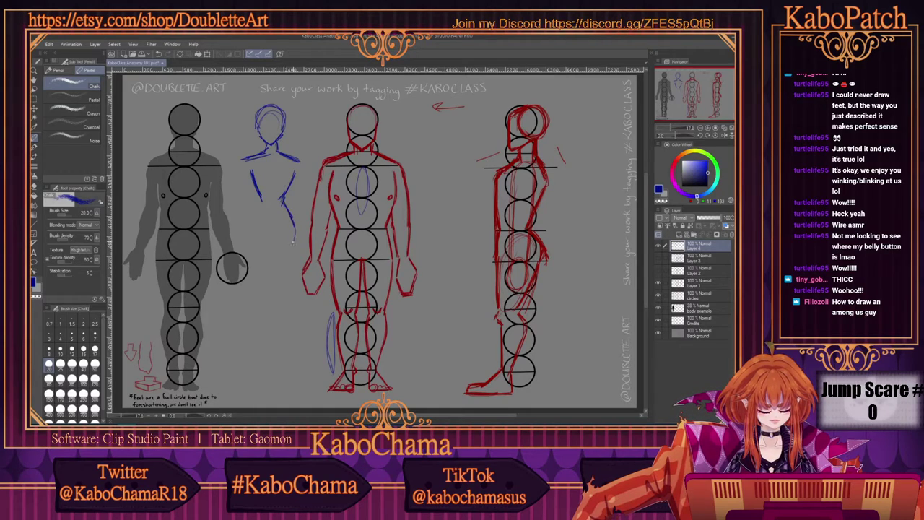
left_click_drag(260, 199, 245, 246)
left_click_drag(286, 210, 295, 264)
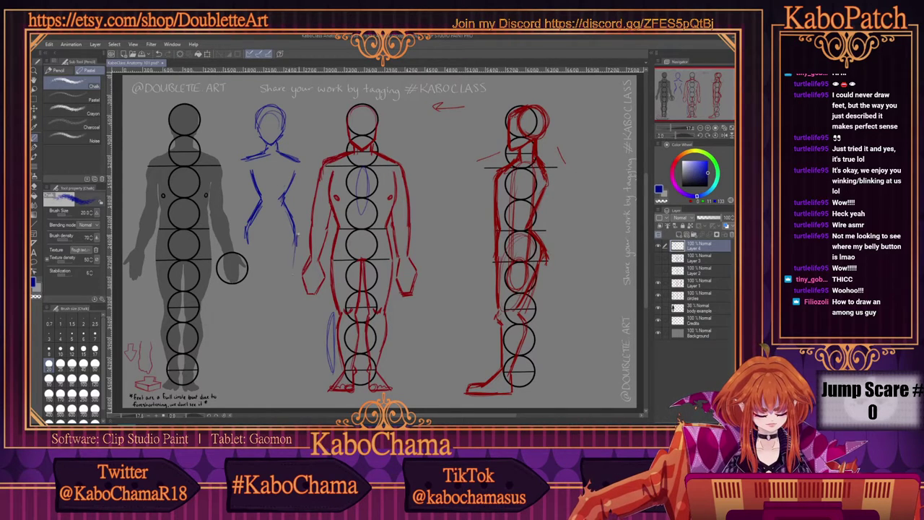
left_click_drag(296, 232, 292, 283)
mouse_move(268, 239)
left_mouse_down()
mouse_move(282, 229)
mouse_move(262, 240)
mouse_move(291, 296)
mouse_move(248, 293)
left_mouse_up()
left_click_drag(292, 272, 283, 357)
mouse_move(290, 322)
left_mouse_down()
mouse_move(279, 377)
mouse_move(275, 350)
left_mouse_up()
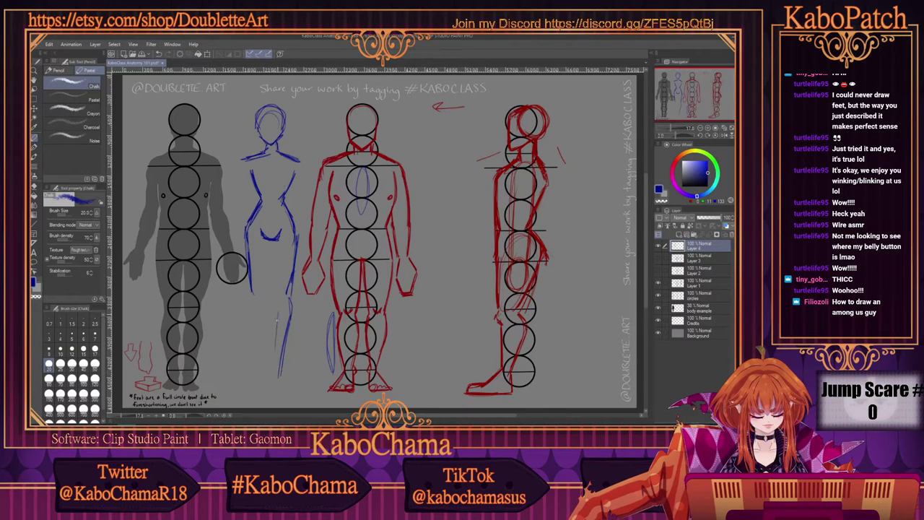
mouse_move(277, 305)
left_mouse_down()
mouse_move(269, 383)
mouse_move(261, 351)
mouse_move(252, 380)
mouse_move(247, 366)
left_mouse_up()
left_click_drag(254, 292, 246, 335)
mouse_move(275, 247)
left_mouse_down()
mouse_move(270, 307)
mouse_move(271, 284)
left_mouse_up()
left_click_drag(269, 242, 264, 299)
Step: Draw the slim blue figure's ankles and both feet
left_click_drag(283, 364, 292, 390)
mouse_move(272, 388)
left_mouse_down()
mouse_move(290, 388)
mouse_move(273, 390)
left_mouse_up()
mouse_move(275, 377)
left_mouse_down()
mouse_move(296, 391)
mouse_move(287, 391)
left_mouse_up()
mouse_move(281, 370)
left_mouse_down()
mouse_move(276, 392)
mouse_move(256, 392)
left_mouse_up()
mouse_move(242, 387)
left_mouse_down()
mouse_move(263, 387)
mouse_move(238, 390)
left_mouse_up()
mouse_move(250, 366)
left_mouse_down()
mouse_move(237, 392)
mouse_move(244, 381)
mouse_move(254, 389)
mouse_move(246, 371)
left_mouse_up()
Step: Draw both arms hanging beside the slim blue figure, with their inner edges, and add the collarbone line
mouse_move(302, 161)
left_mouse_down()
mouse_move(308, 257)
mouse_move(297, 274)
left_mouse_up()
mouse_move(306, 240)
left_mouse_down()
mouse_move(299, 267)
mouse_move(238, 235)
mouse_move(240, 181)
left_mouse_up()
mouse_move(238, 163)
left_mouse_down()
mouse_move(241, 239)
mouse_move(250, 221)
left_mouse_up()
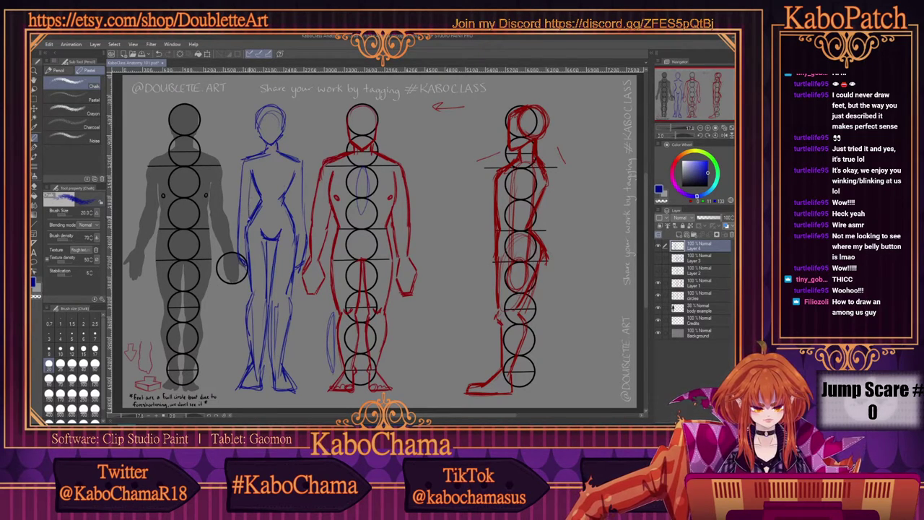
left_click_drag(252, 181, 253, 221)
left_click_drag(293, 178, 291, 214)
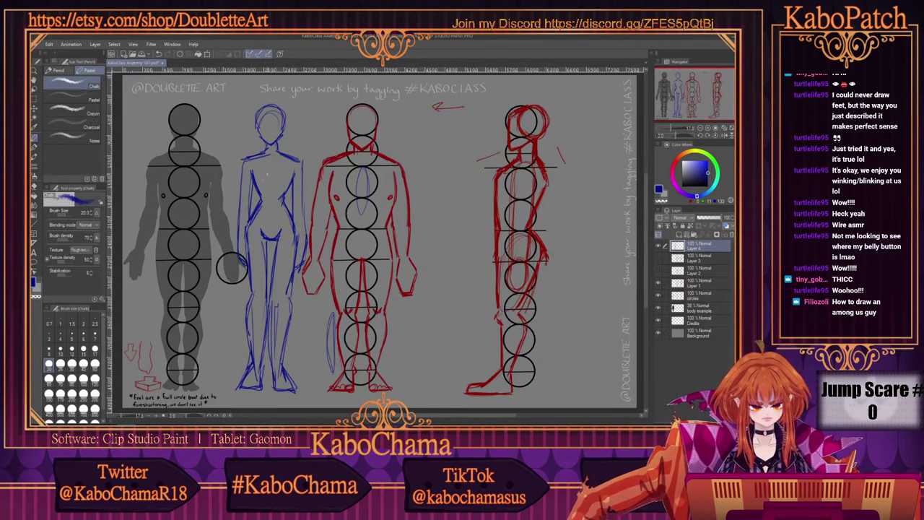
left_click_drag(275, 159, 292, 164)
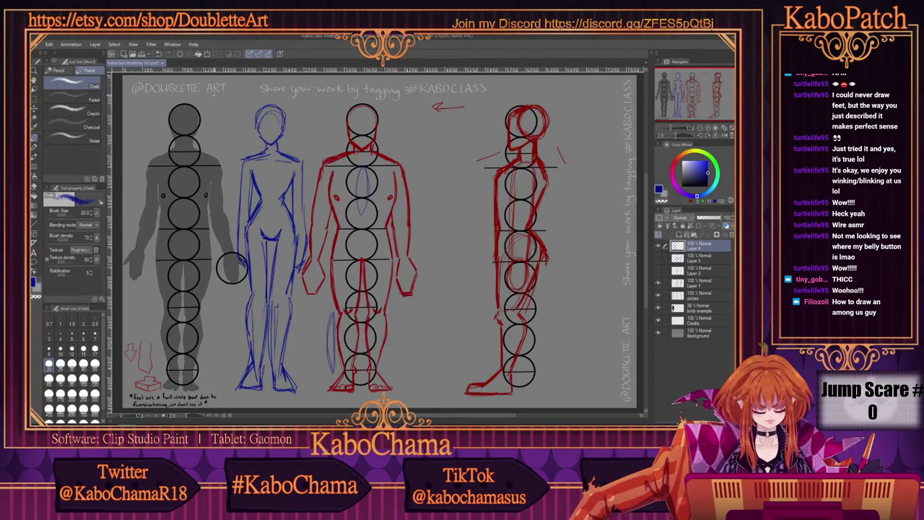
Step: Draw horizontal blue guide lines across the slim figure at the hips, waist, ankles and around the knees to compare landmarks with the red figure
left_click_drag(245, 235, 253, 296)
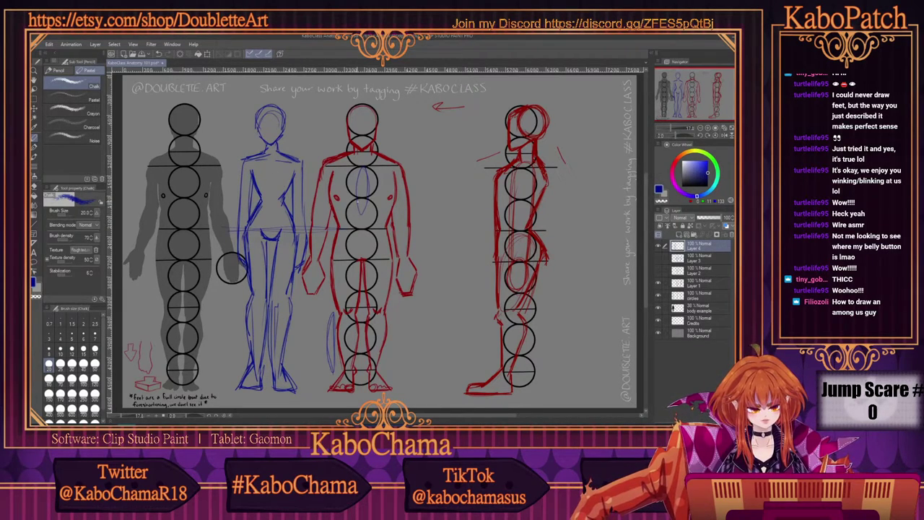
left_click_drag(224, 197, 312, 200)
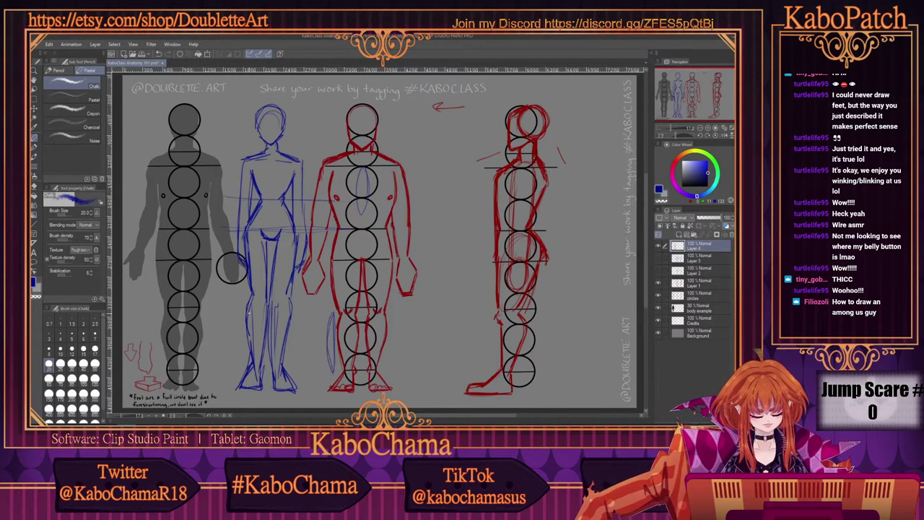
left_click_drag(318, 366, 211, 368)
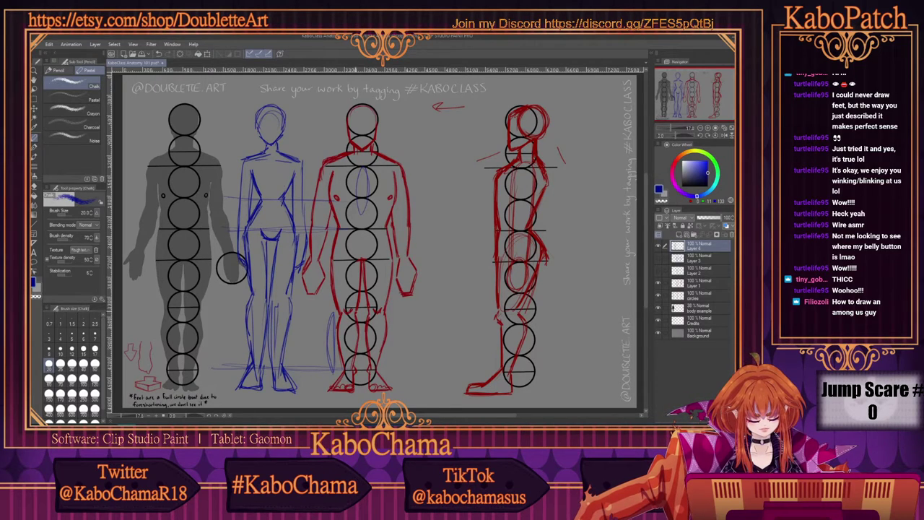
left_click_drag(331, 310, 295, 309)
mouse_move(225, 310)
left_mouse_down()
mouse_move(338, 311)
mouse_move(222, 307)
left_mouse_up()
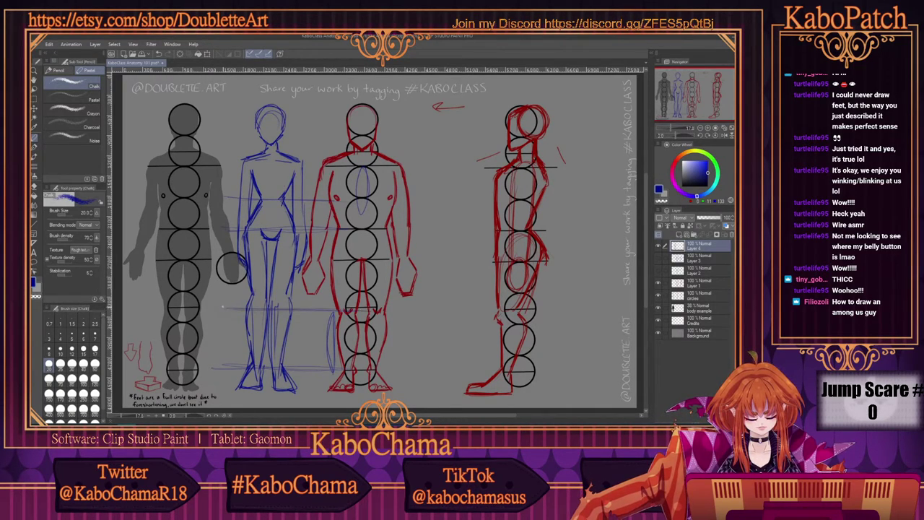
left_click_drag(334, 297, 205, 297)
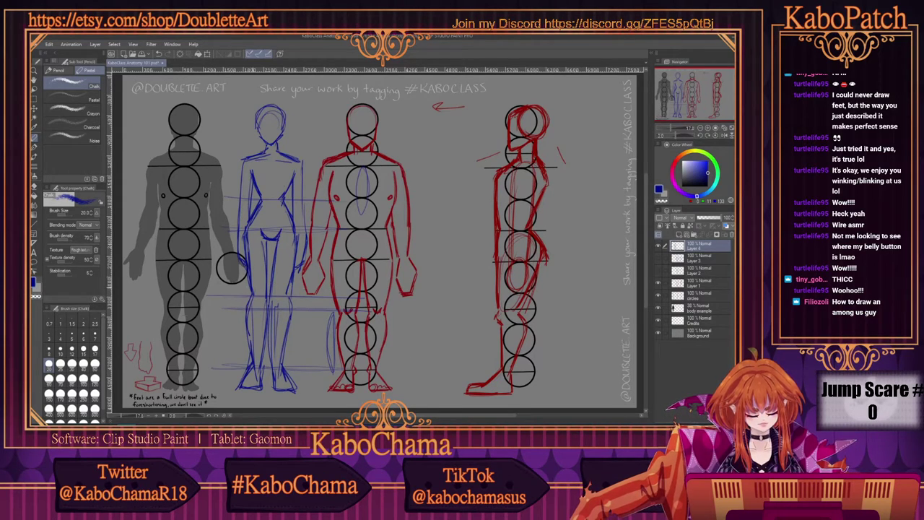
left_click_drag(313, 287, 253, 288)
left_click_drag(388, 294, 259, 286)
left_click_drag(331, 285, 218, 285)
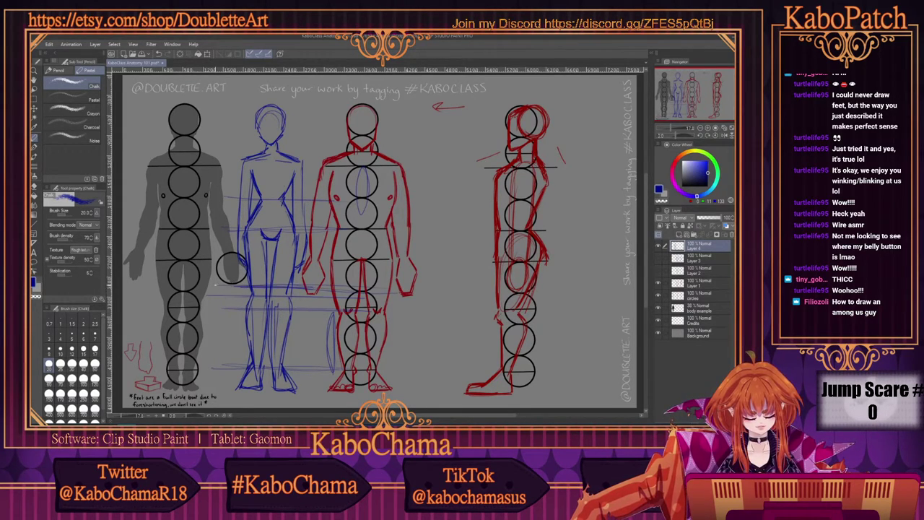
Step: Reinforce the slim blue figure's knee and thigh outlines with extra chalk strokes
mouse_move(292, 286)
left_mouse_down()
mouse_move(289, 309)
mouse_move(247, 303)
mouse_move(245, 332)
left_mouse_up()
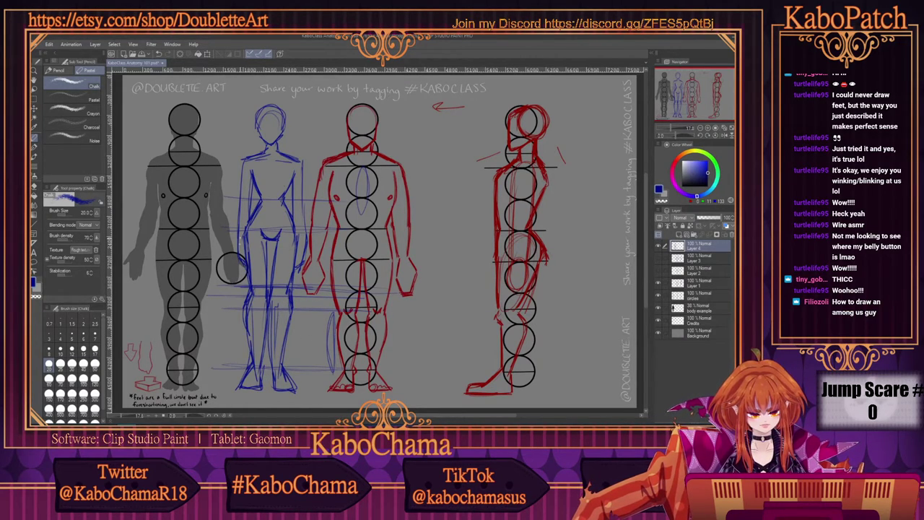
mouse_move(244, 240)
left_mouse_down()
mouse_move(240, 256)
mouse_move(266, 278)
left_mouse_up()
left_click_drag(269, 253, 264, 294)
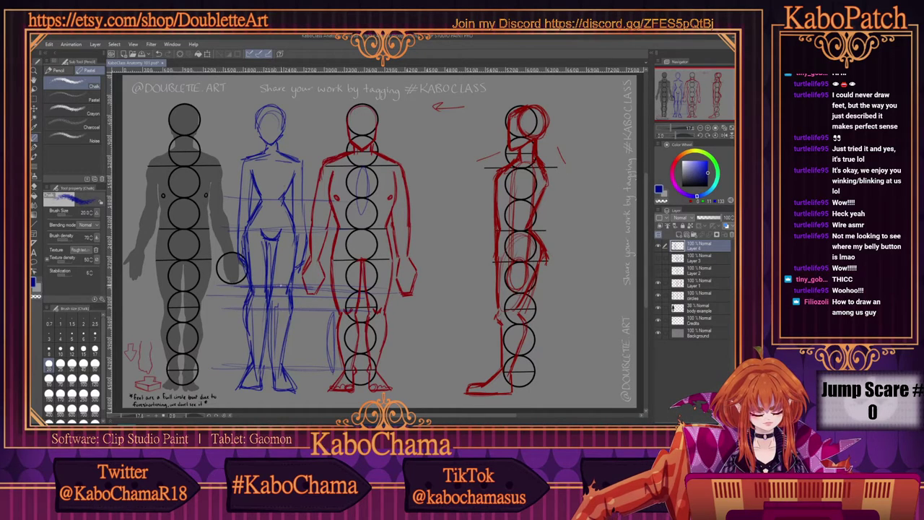
left_click_drag(295, 252, 293, 269)
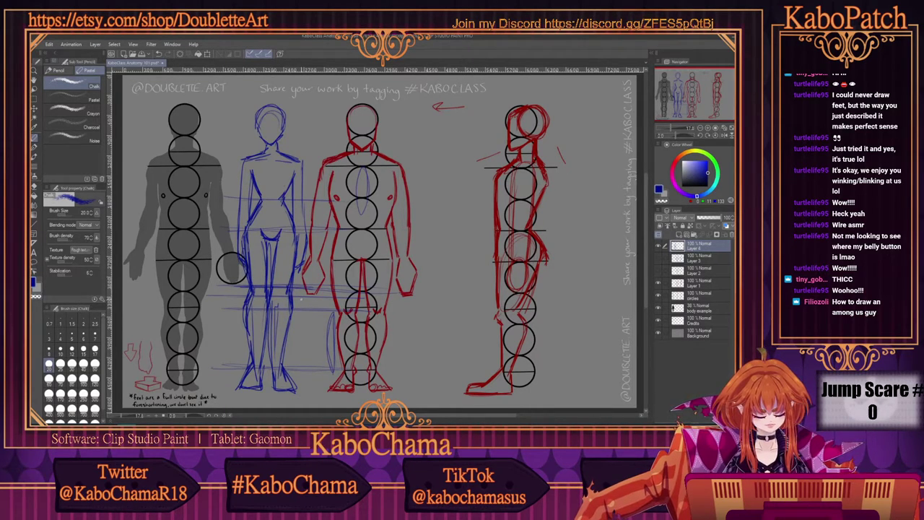
Step: Add arrowheads to the ends of the blue torso and lower-leg ellipses on the red front figure to indicate length
left_click_drag(332, 262, 353, 262)
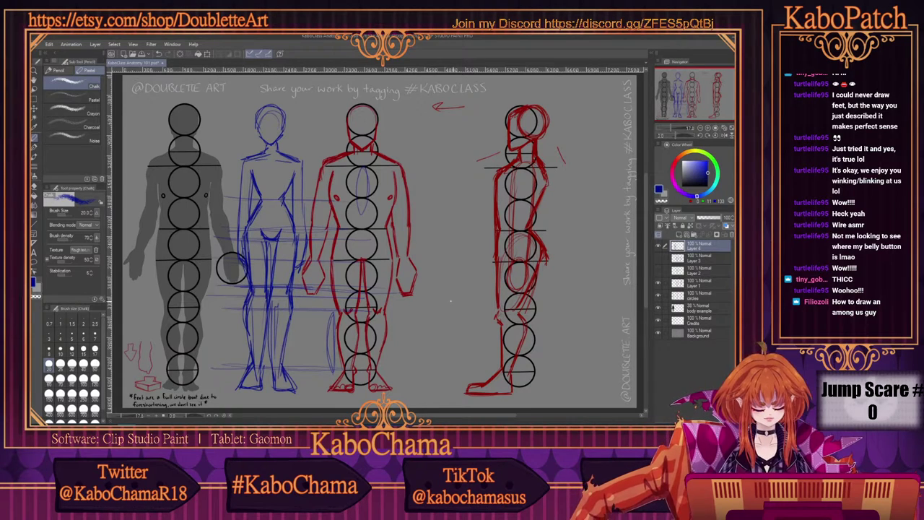
left_click_drag(359, 170, 363, 219)
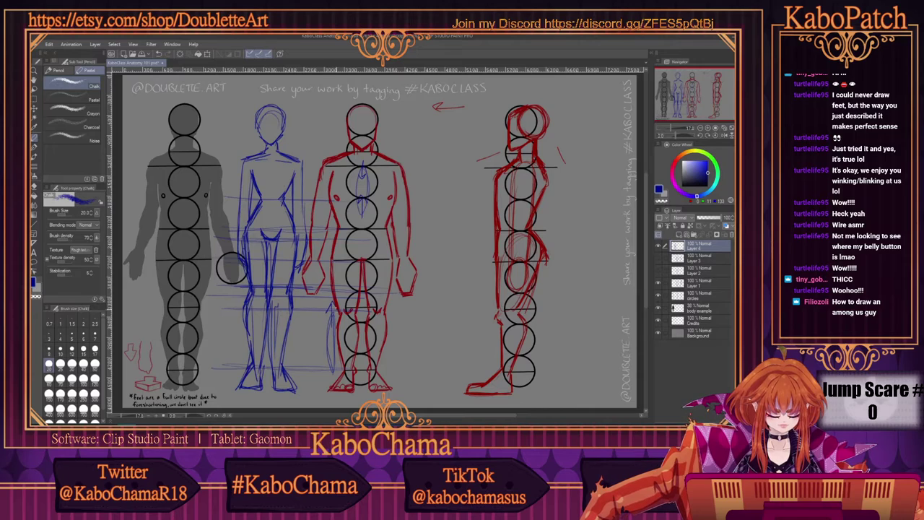
left_click_drag(336, 364, 325, 380)
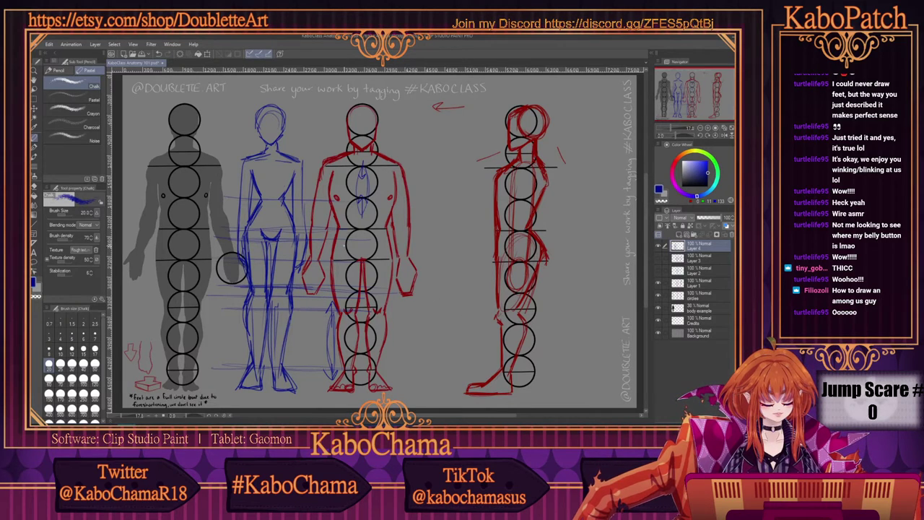
Step: Draw blue width arrows at the red front figure's hips and shoulders and beside it, and label the front figures "anime" and "real life"
left_click_drag(349, 255, 403, 257)
left_click_drag(339, 253, 323, 255)
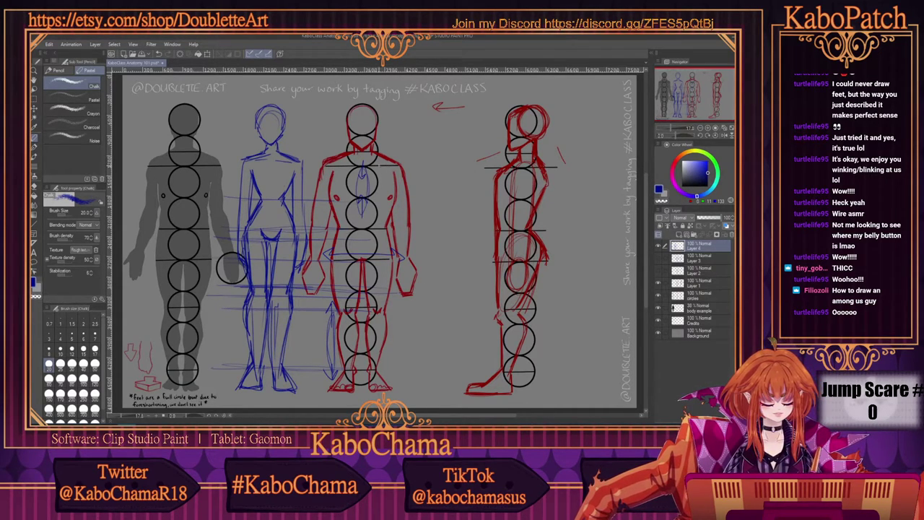
mouse_move(383, 160)
left_mouse_down()
mouse_move(377, 172)
mouse_move(349, 165)
mouse_move(351, 172)
left_mouse_up()
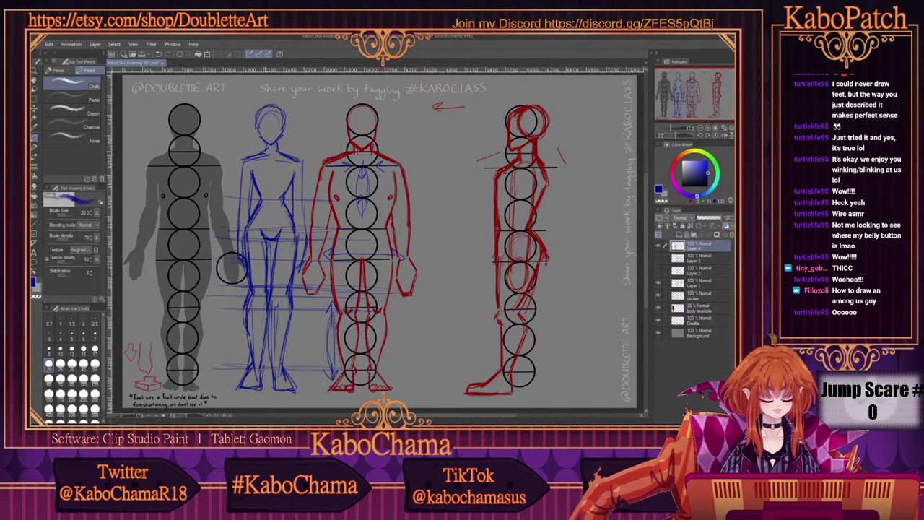
mouse_move(420, 165)
left_mouse_down()
mouse_move(453, 164)
mouse_move(446, 169)
left_mouse_up()
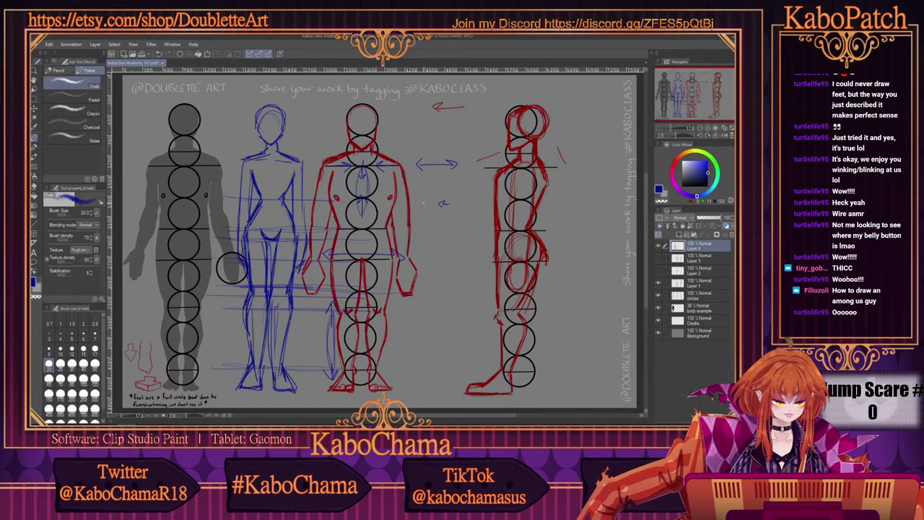
left_click_drag(421, 203, 431, 202)
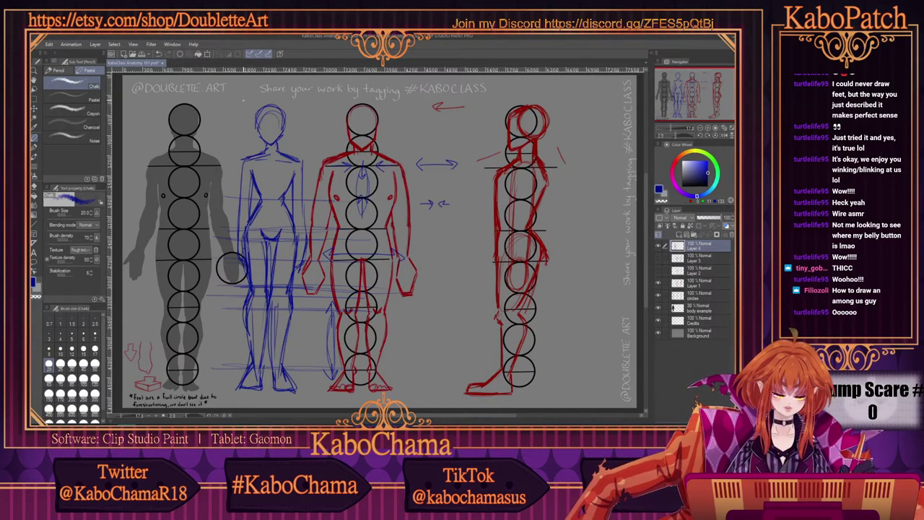
left_click_drag(255, 99, 395, 104)
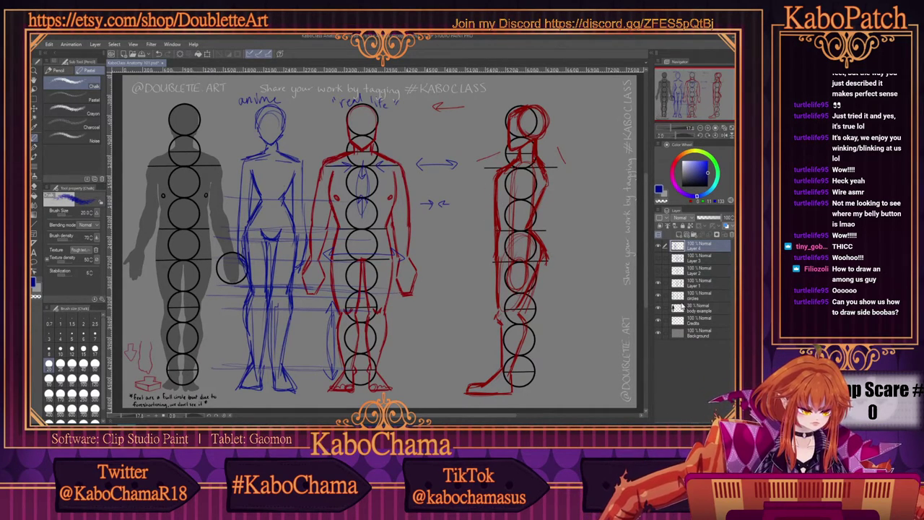
Step: Mark the chest point on the red side figure in blue and draw a downward arrow above its chest
scroll(562, 183, "up", 3)
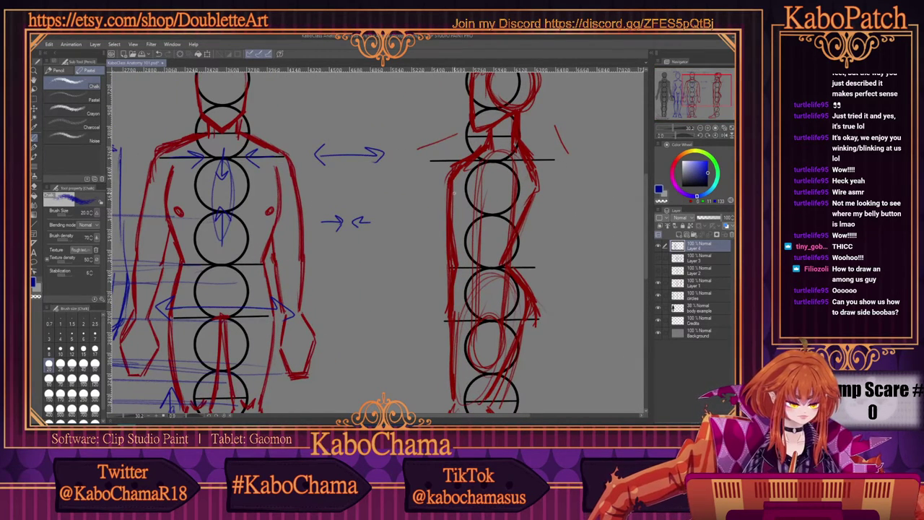
left_click_drag(474, 178, 470, 203)
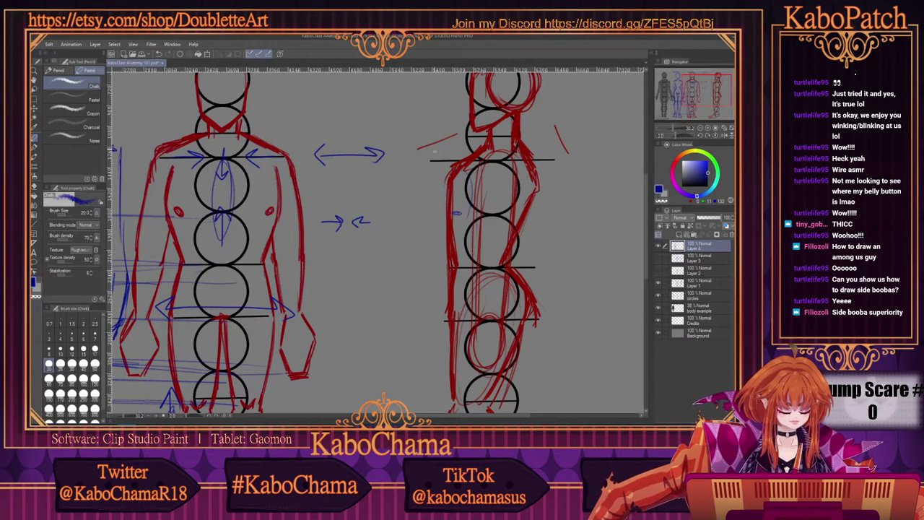
left_click_drag(432, 100, 432, 129)
left_click_drag(440, 117, 432, 128)
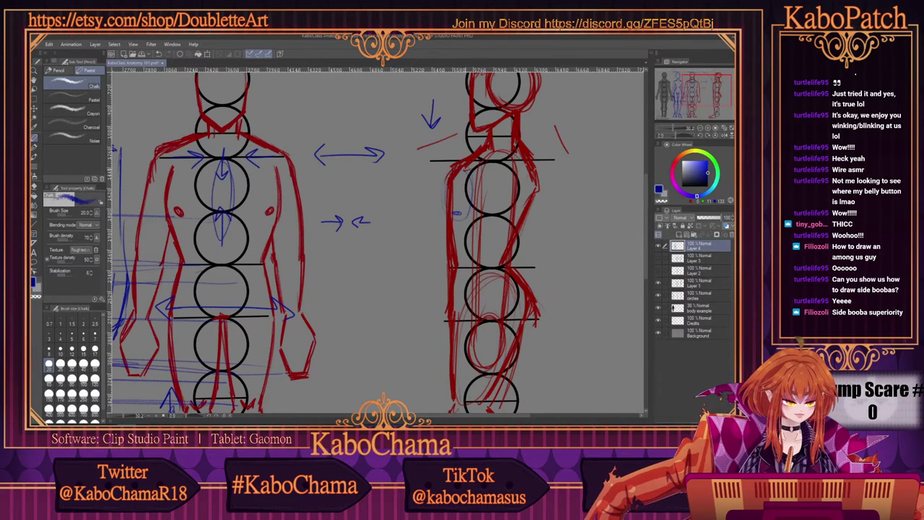
Step: Sketch blue breast ellipses on and in front of the side figure's chest
left_click_drag(452, 163, 444, 209)
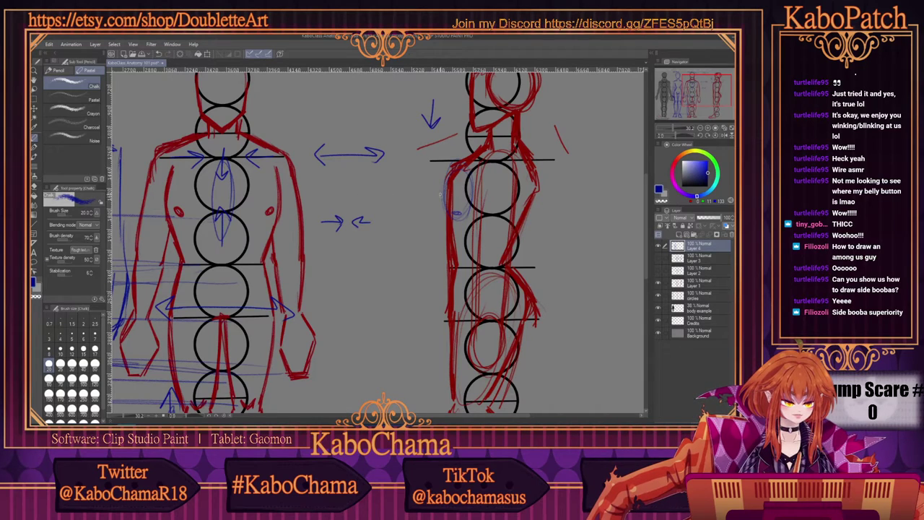
mouse_move(446, 194)
left_mouse_down()
mouse_move(410, 195)
mouse_move(418, 221)
left_mouse_up()
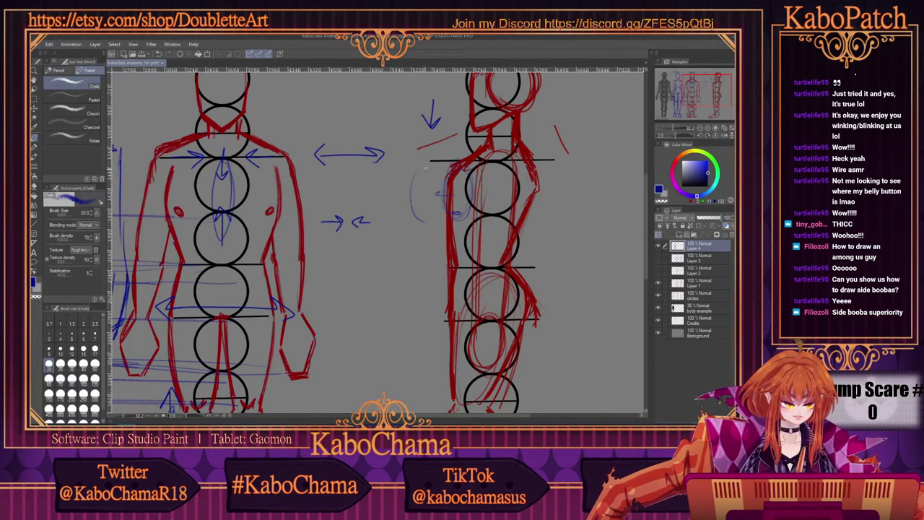
mouse_move(426, 168)
left_mouse_down()
mouse_move(432, 220)
mouse_move(442, 217)
mouse_move(413, 215)
left_mouse_up()
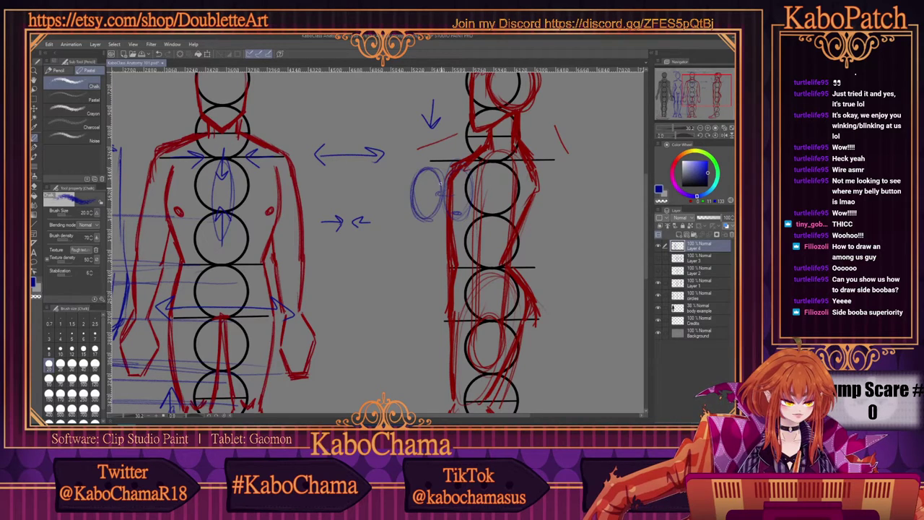
left_click_drag(442, 183, 441, 196)
left_click_drag(440, 200, 430, 213)
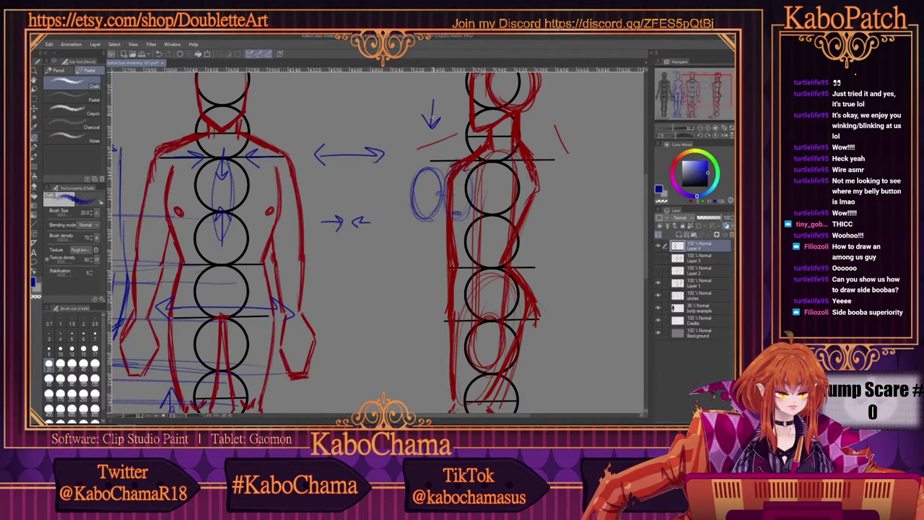
Step: Reinforce the downward arrow above the chest and add smaller downward arrows at the upper and lower ends of the front ellipse
left_click_drag(432, 105, 432, 127)
left_click_drag(437, 121, 428, 177)
left_click_drag(428, 210, 427, 226)
left_click_drag(432, 217, 428, 225)
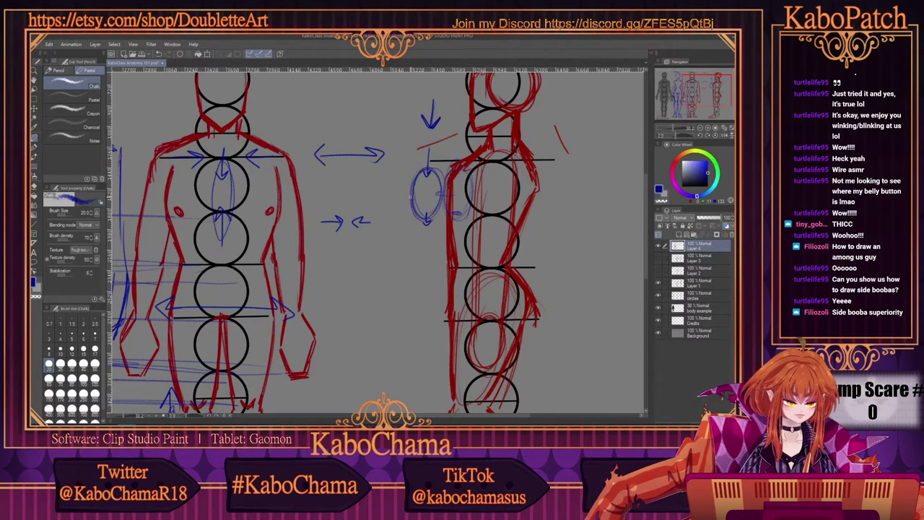
Step: Draw the breast's sloping upper contour and rounded underside over the ellipse, with a small nipple mark inside
mouse_move(441, 177)
left_mouse_down()
mouse_move(458, 165)
mouse_move(421, 187)
left_mouse_up()
mouse_move(442, 171)
left_mouse_down()
mouse_move(411, 200)
mouse_move(415, 221)
mouse_move(451, 227)
left_mouse_up()
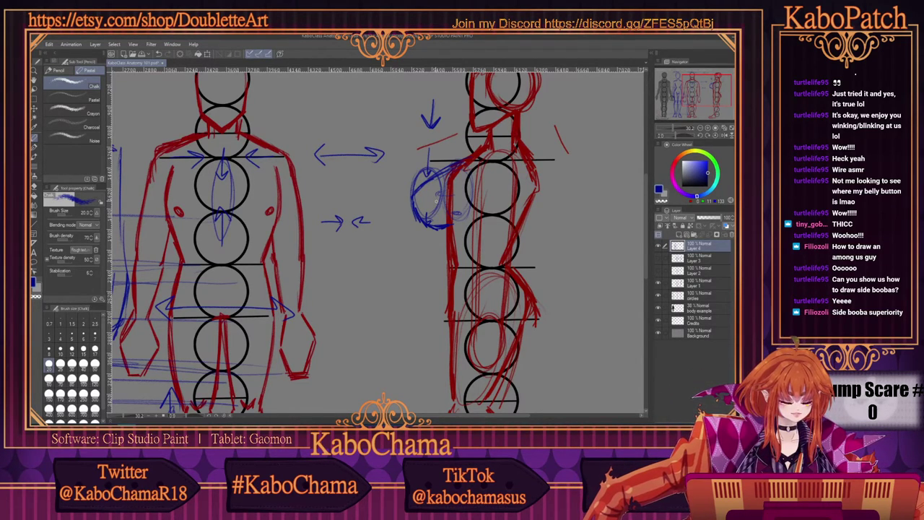
mouse_move(448, 227)
left_mouse_down()
mouse_move(459, 211)
mouse_move(418, 205)
mouse_move(413, 189)
left_mouse_up()
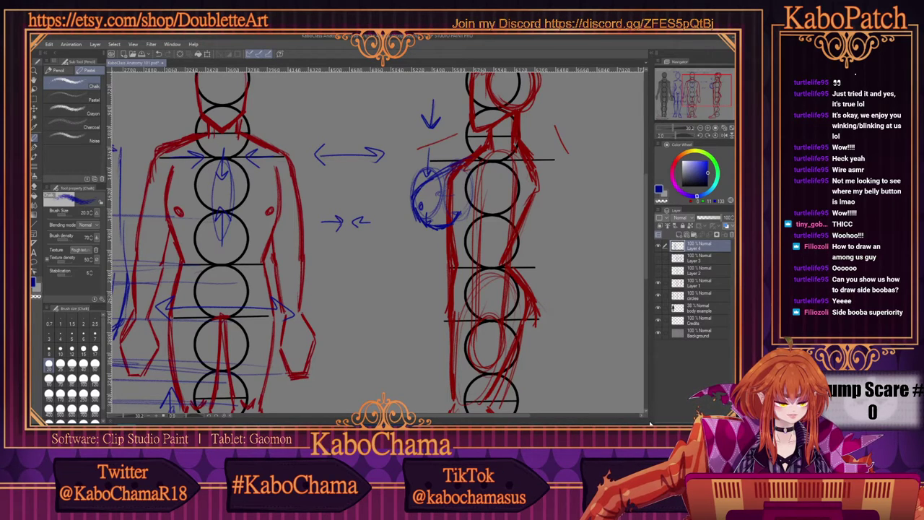
left_click_drag(427, 198, 424, 208)
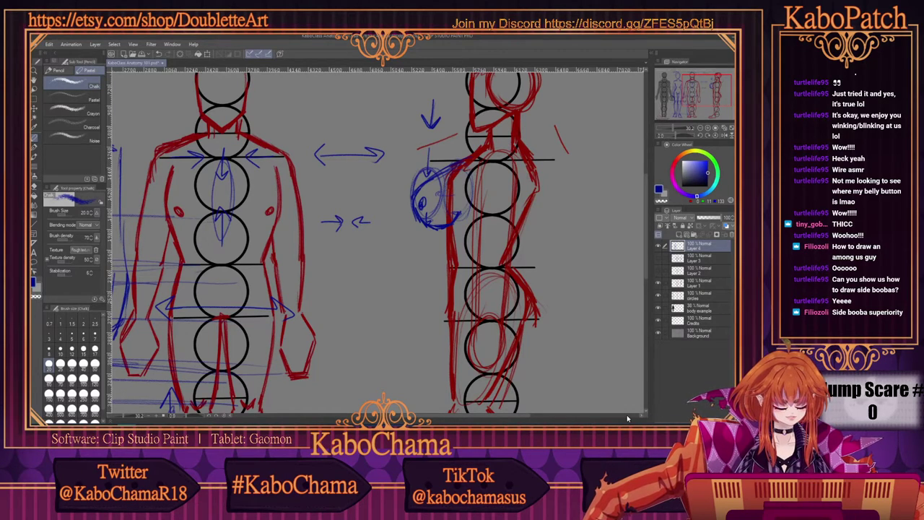
Step: Erase the nipple mark inside the side figure's breast and return to the chalk brush
key("e")
left_click_drag(438, 191, 420, 200)
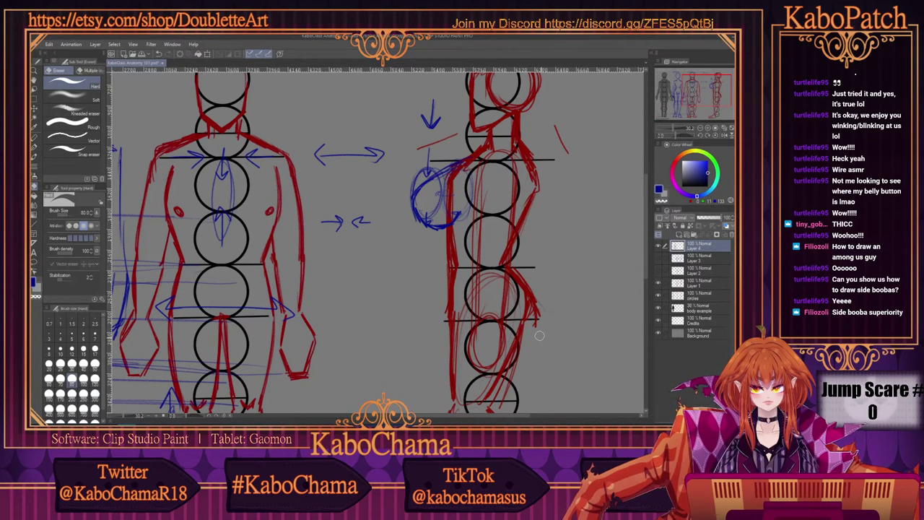
left_click(33, 141)
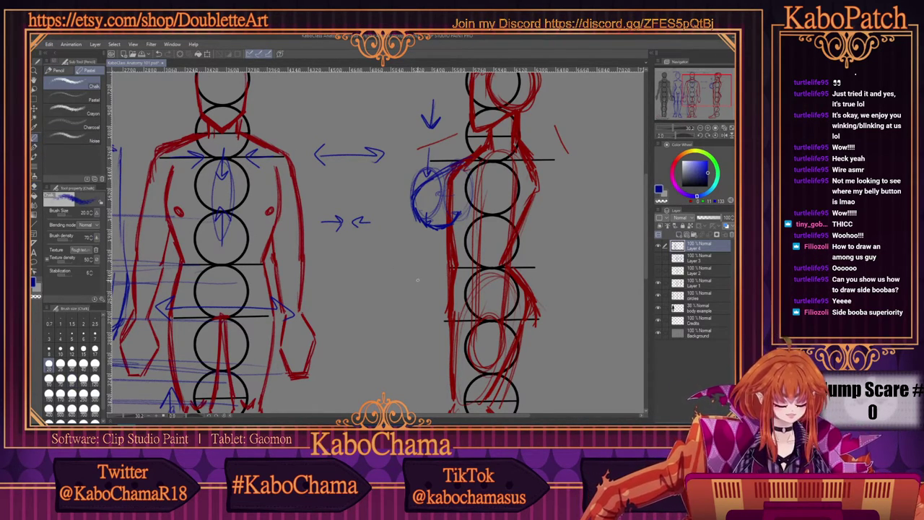
Step: Draw a smaller and a larger blue breast contour around the existing one on the side figure, and erase stray sketch lines between them
scroll(419, 274, "down", 4)
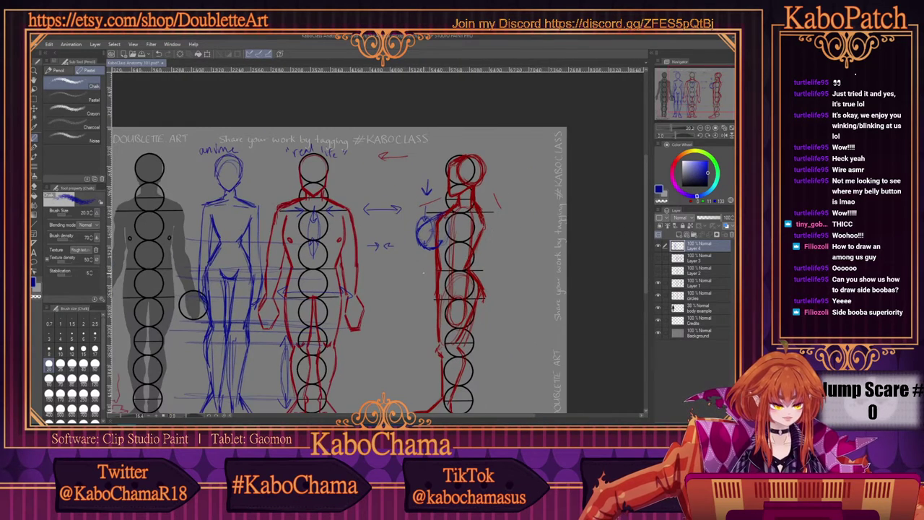
scroll(419, 274, "up", 4)
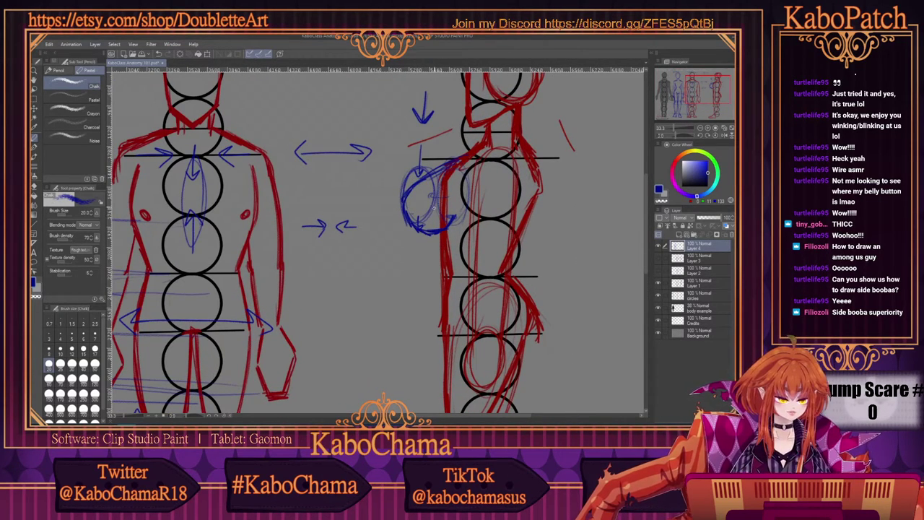
mouse_move(442, 171)
left_mouse_down()
mouse_move(429, 189)
mouse_move(430, 224)
mouse_move(436, 190)
left_mouse_up()
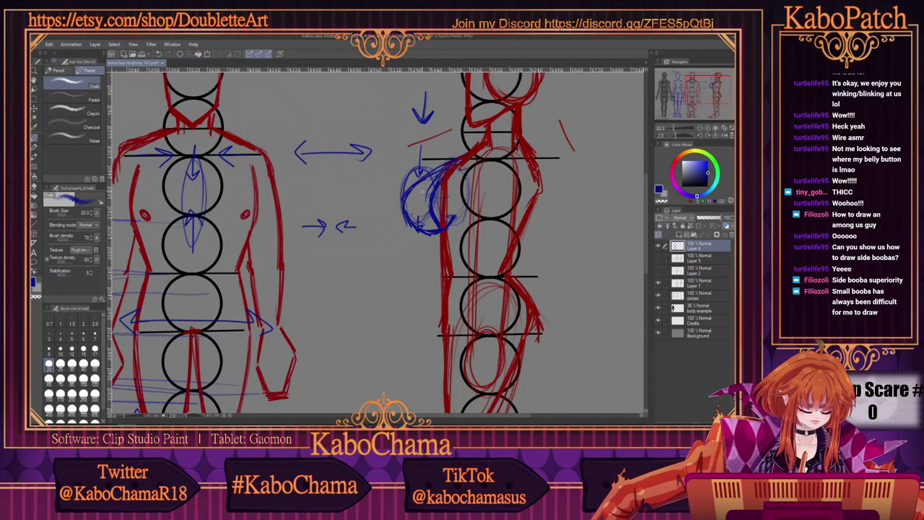
mouse_move(462, 154)
left_mouse_down()
mouse_move(436, 165)
mouse_move(457, 157)
left_mouse_up()
mouse_move(444, 163)
left_mouse_down()
mouse_move(398, 185)
mouse_move(390, 231)
left_mouse_up()
mouse_move(397, 190)
left_mouse_down()
mouse_move(414, 247)
mouse_move(440, 237)
mouse_move(415, 246)
mouse_move(386, 231)
left_mouse_up()
left_click_drag(414, 175, 393, 186)
mouse_move(399, 186)
left_mouse_down()
mouse_move(385, 211)
mouse_move(408, 240)
mouse_move(453, 216)
left_mouse_up()
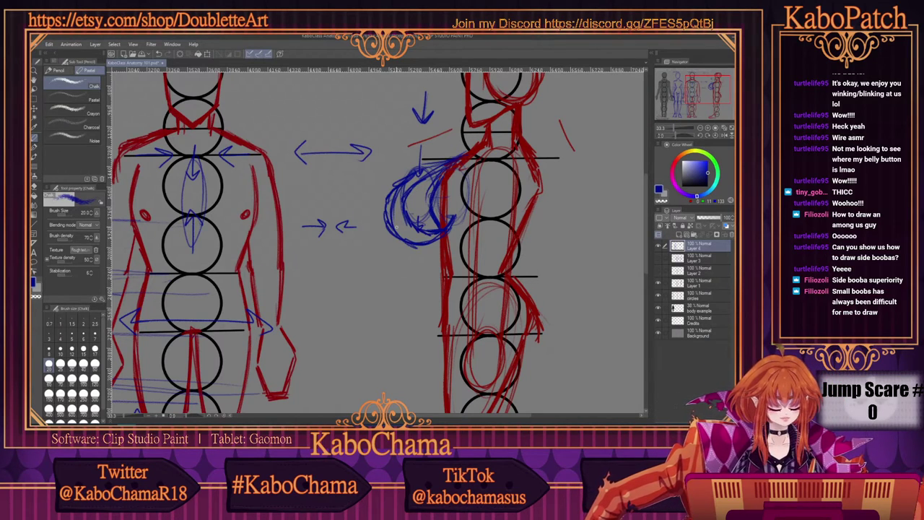
key("e")
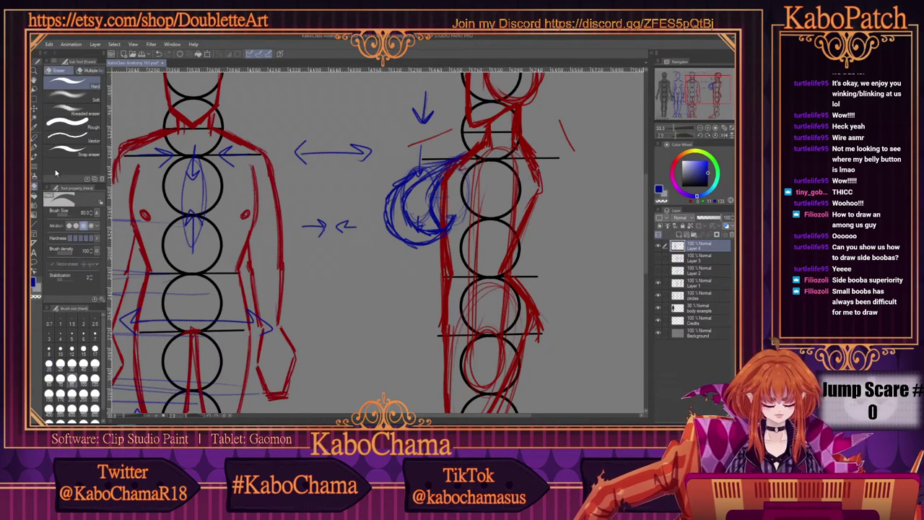
mouse_move(404, 231)
left_mouse_down()
mouse_move(392, 196)
mouse_move(390, 206)
mouse_move(427, 171)
mouse_move(416, 177)
mouse_move(432, 143)
mouse_move(438, 169)
left_mouse_up()
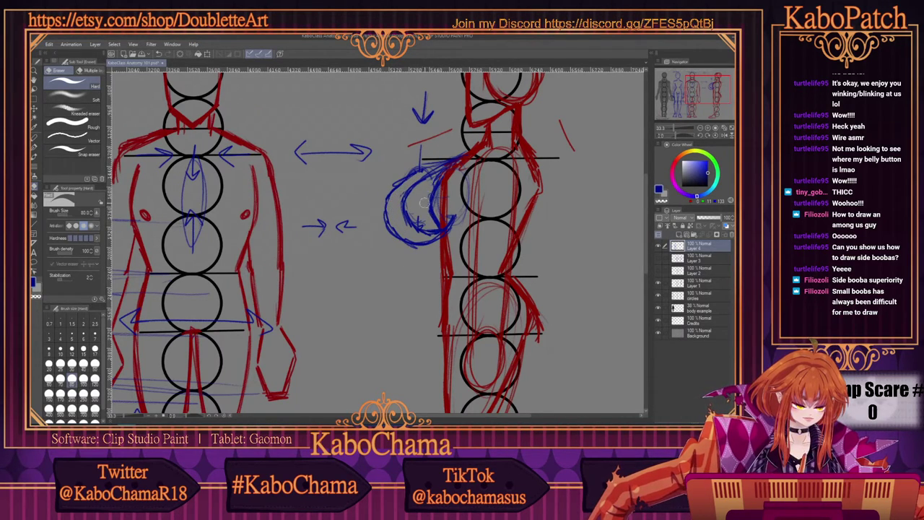
Step: Trace the smallest breast contour in green chalk on a new layer, undoing the stray stroke behind the figure
left_click(680, 235)
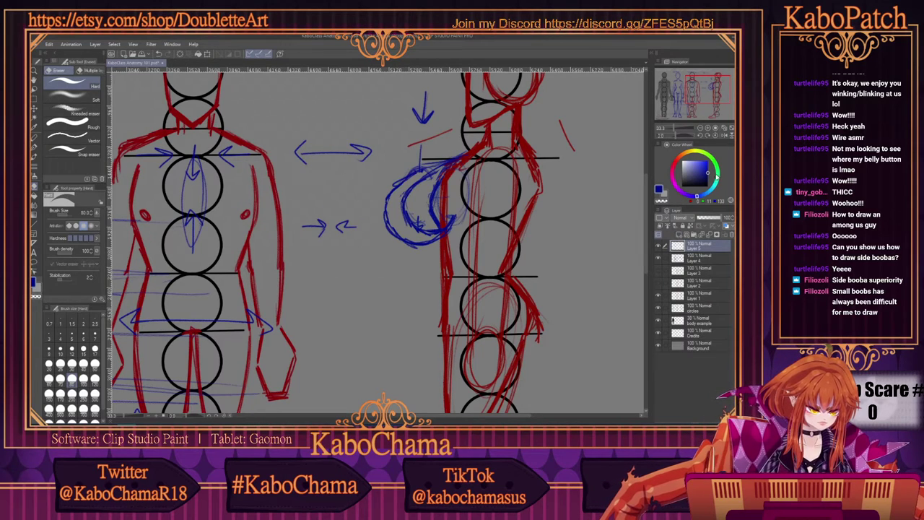
mouse_move(700, 178)
left_mouse_down()
mouse_move(719, 171)
mouse_move(712, 168)
left_mouse_up()
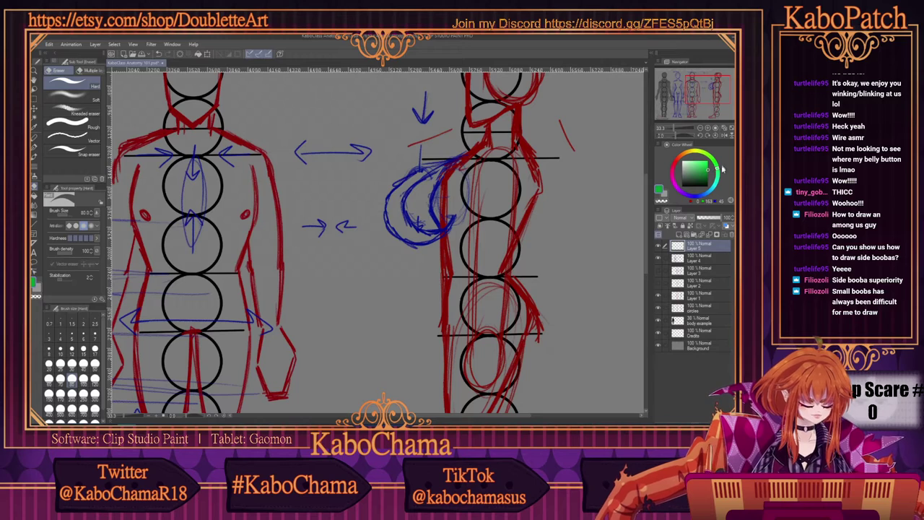
left_click(34, 140)
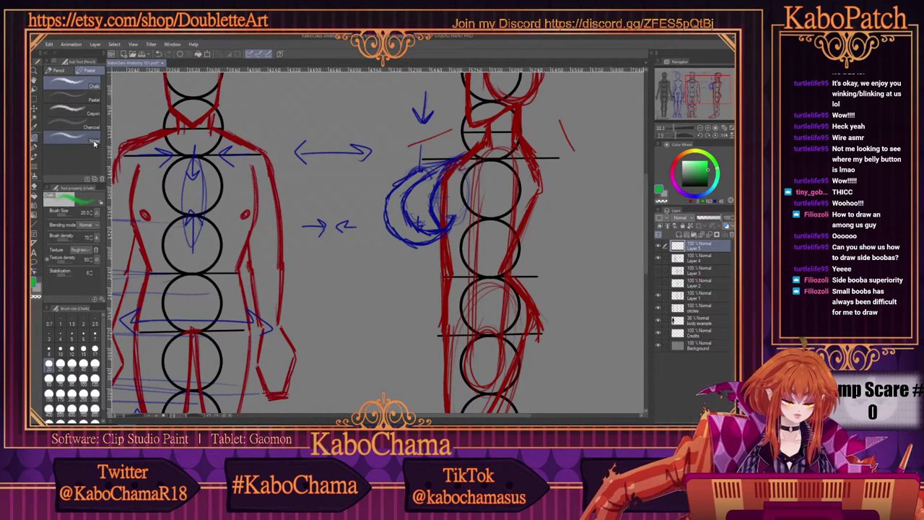
mouse_move(452, 166)
left_mouse_down()
mouse_move(429, 196)
mouse_move(442, 178)
left_mouse_up()
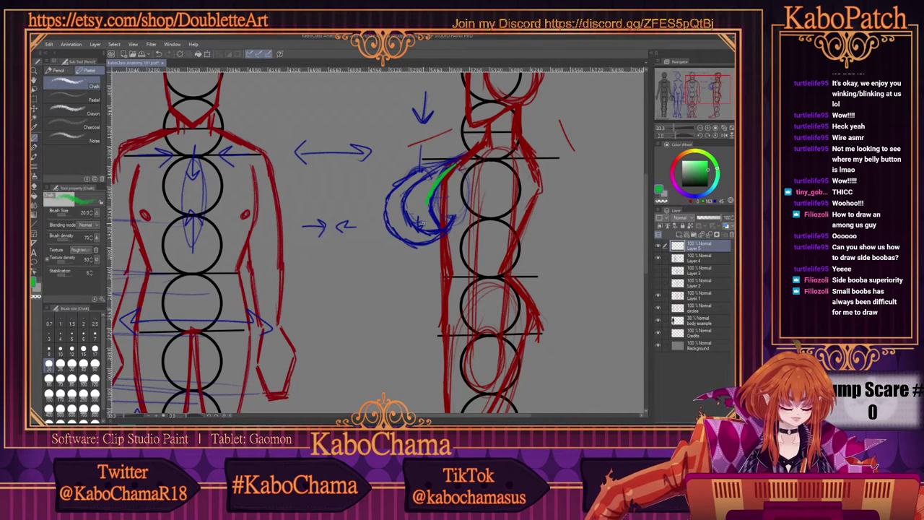
left_click_drag(432, 208, 439, 227)
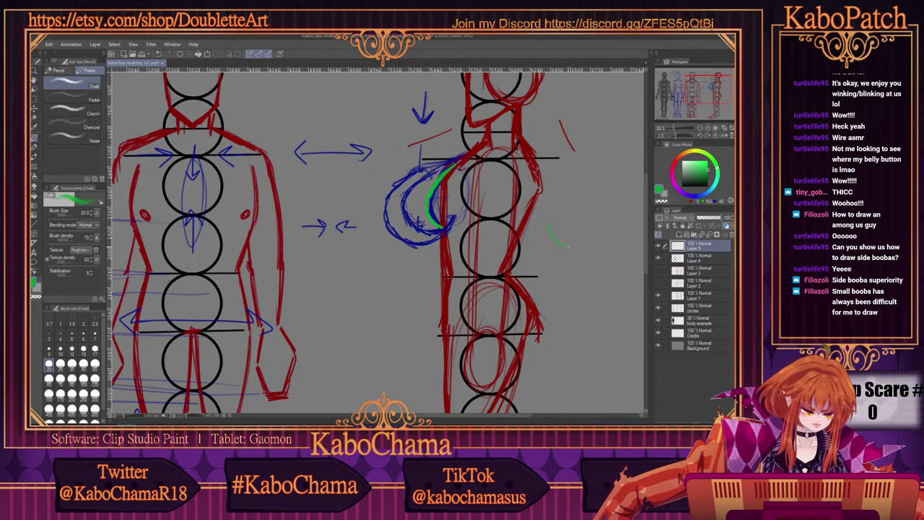
key("ctrl+z")
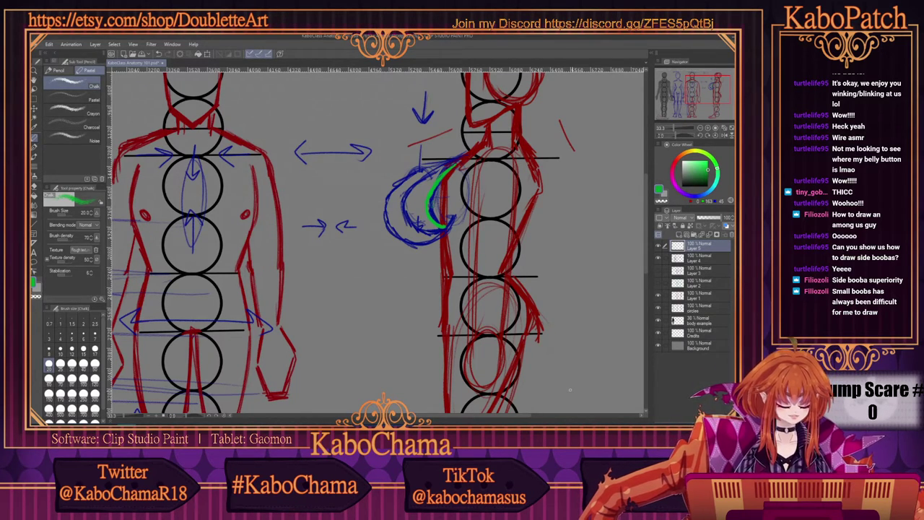
Step: Extend the green chalk profile down the side figure's abdomen to the hip line and up over the collarbone to the neck
left_click_drag(448, 230, 446, 331)
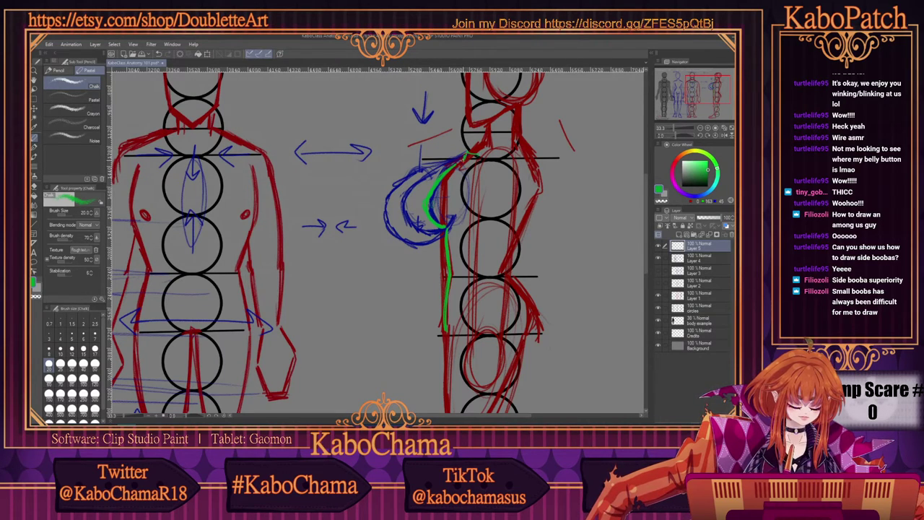
mouse_move(474, 153)
left_mouse_down()
mouse_move(455, 166)
mouse_move(488, 127)
left_mouse_up()
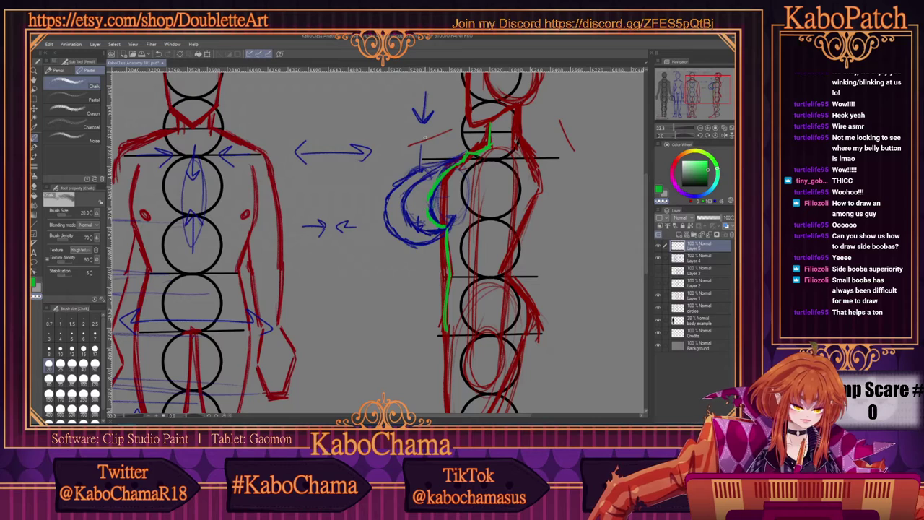
key("x")
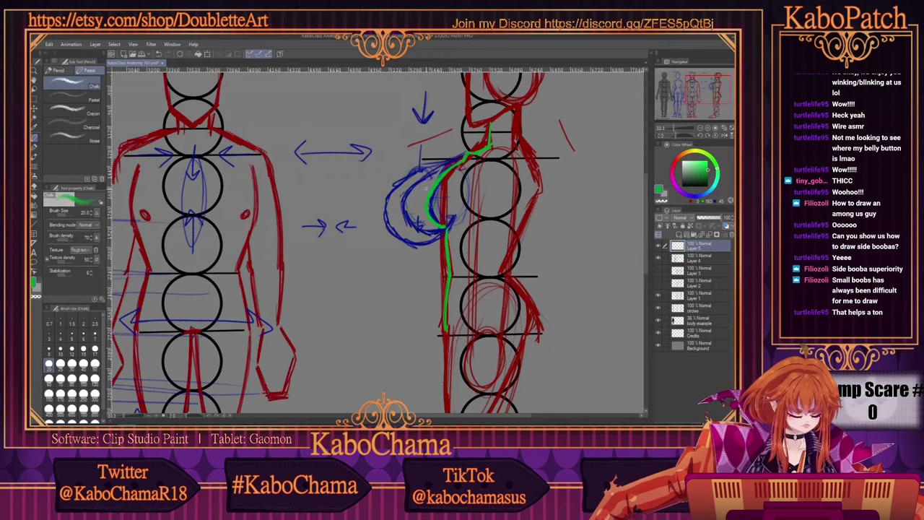
scroll(378, 242, "left", 5)
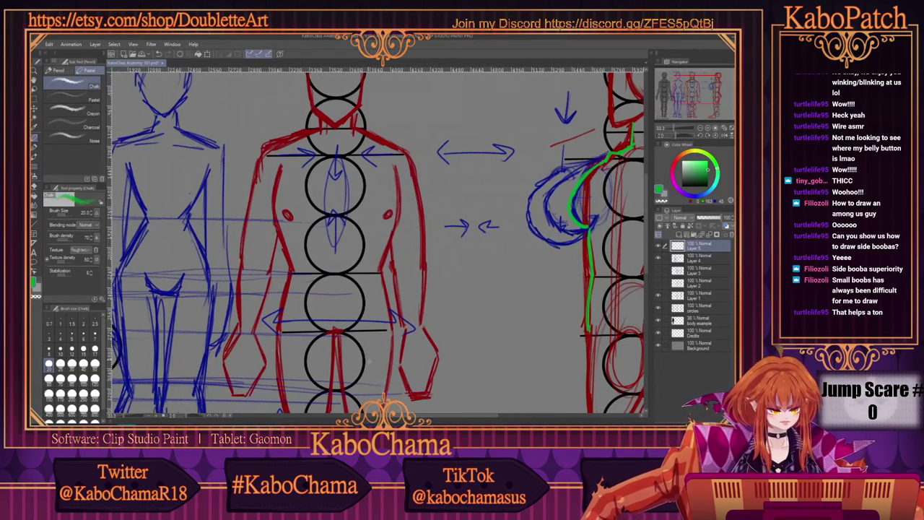
scroll(379, 242, "down", 4)
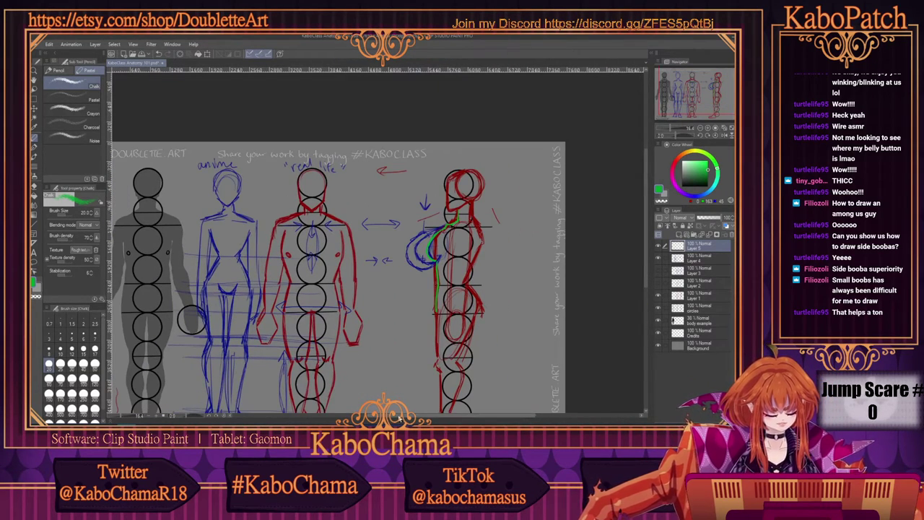
Step: Review the full proportion sheet with the grey reference, anime, real-life and side-view figures fitted and centred in view
scroll(398, 418, "left", 2)
scroll(391, 419, "left", 2)
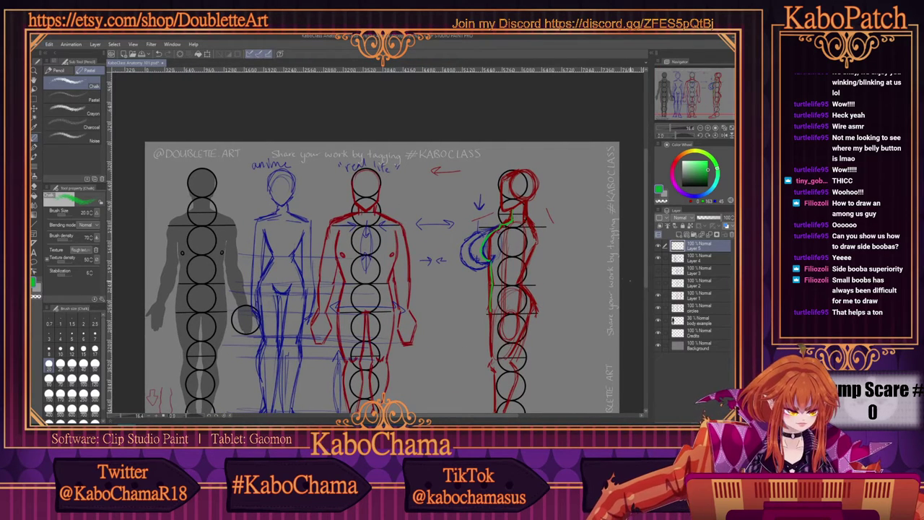
scroll(378, 243, "down", 3)
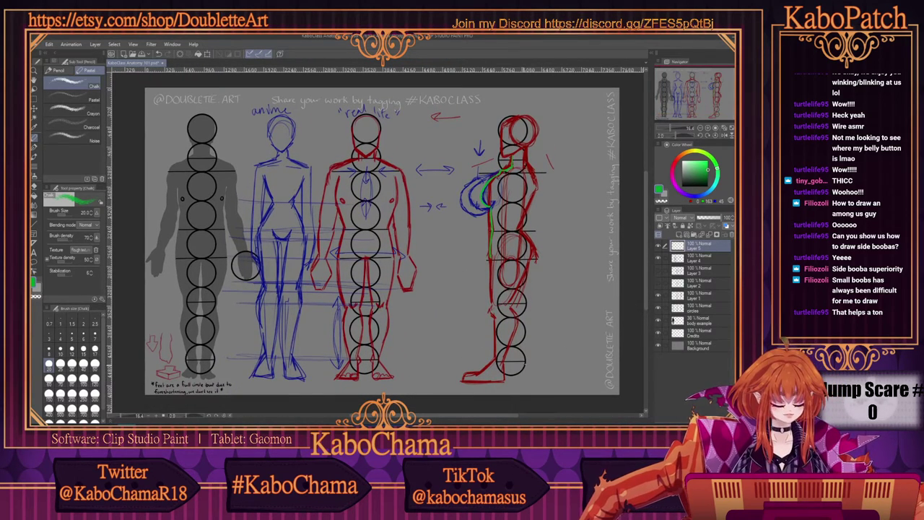
scroll(390, 418, "left", 1)
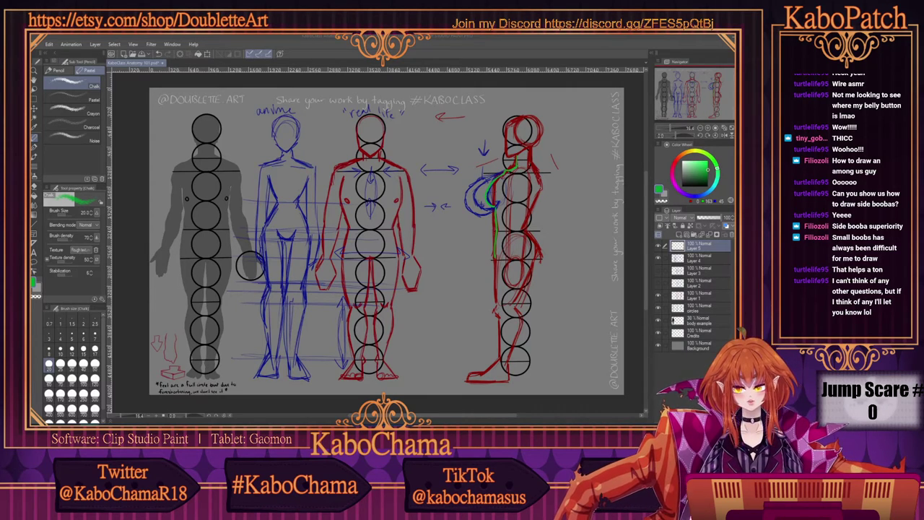
scroll(428, 132, "up", 1)
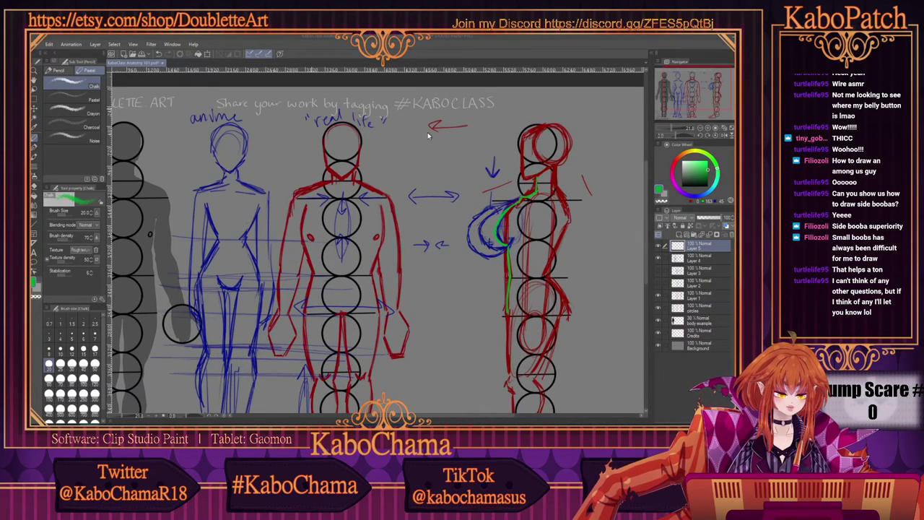
scroll(329, 179, "down", 1)
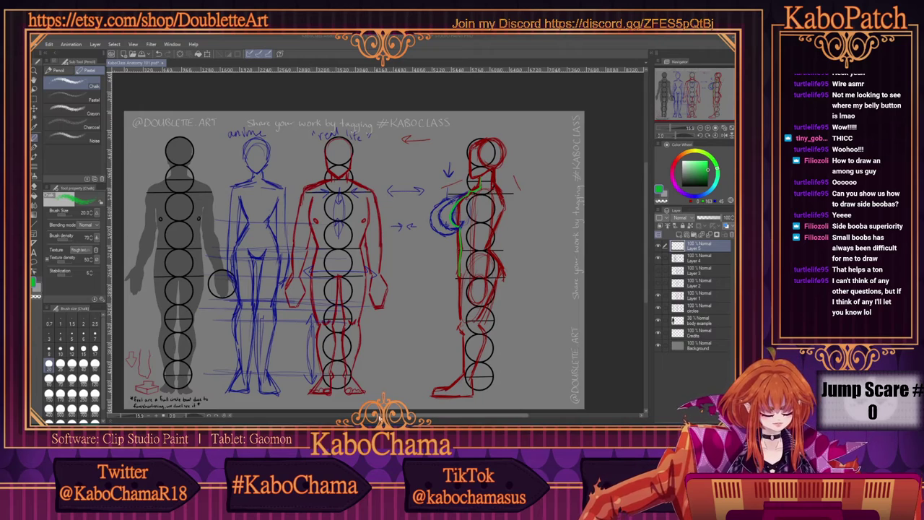
left_click_drag(379, 418, 350, 417)
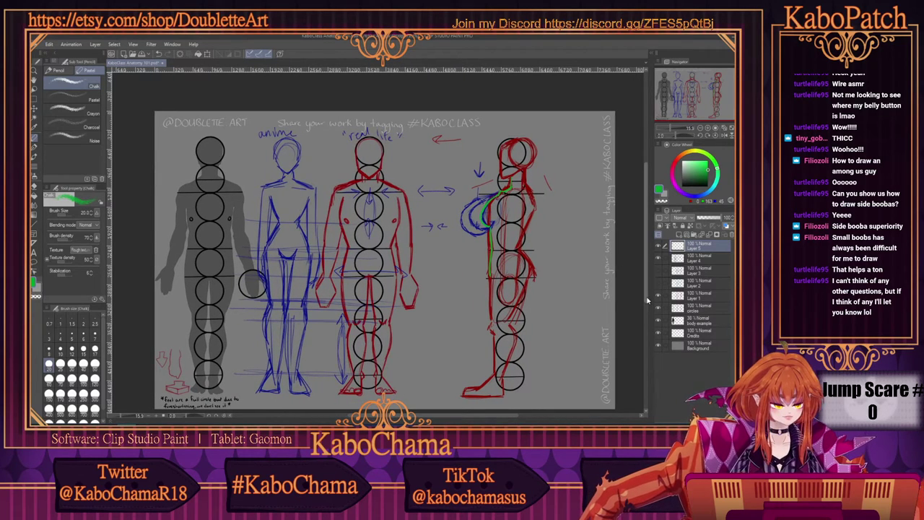
left_click_drag(648, 301, 649, 315)
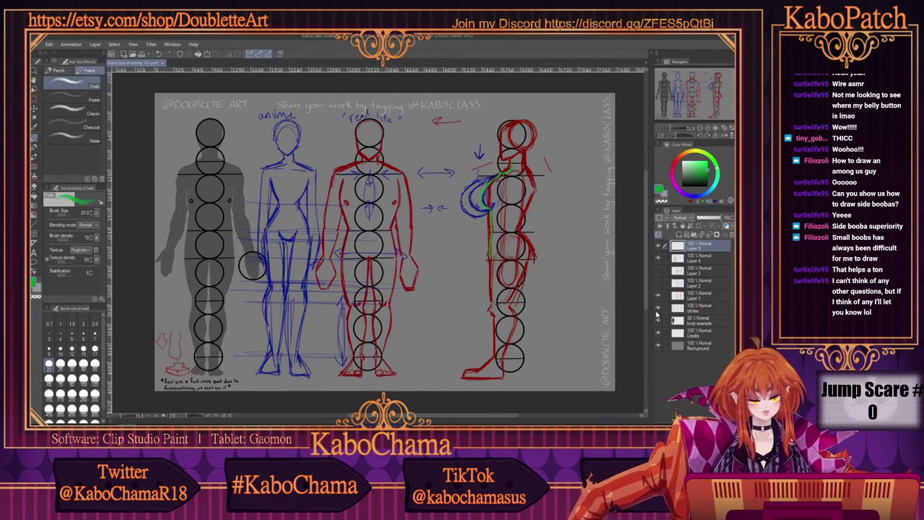